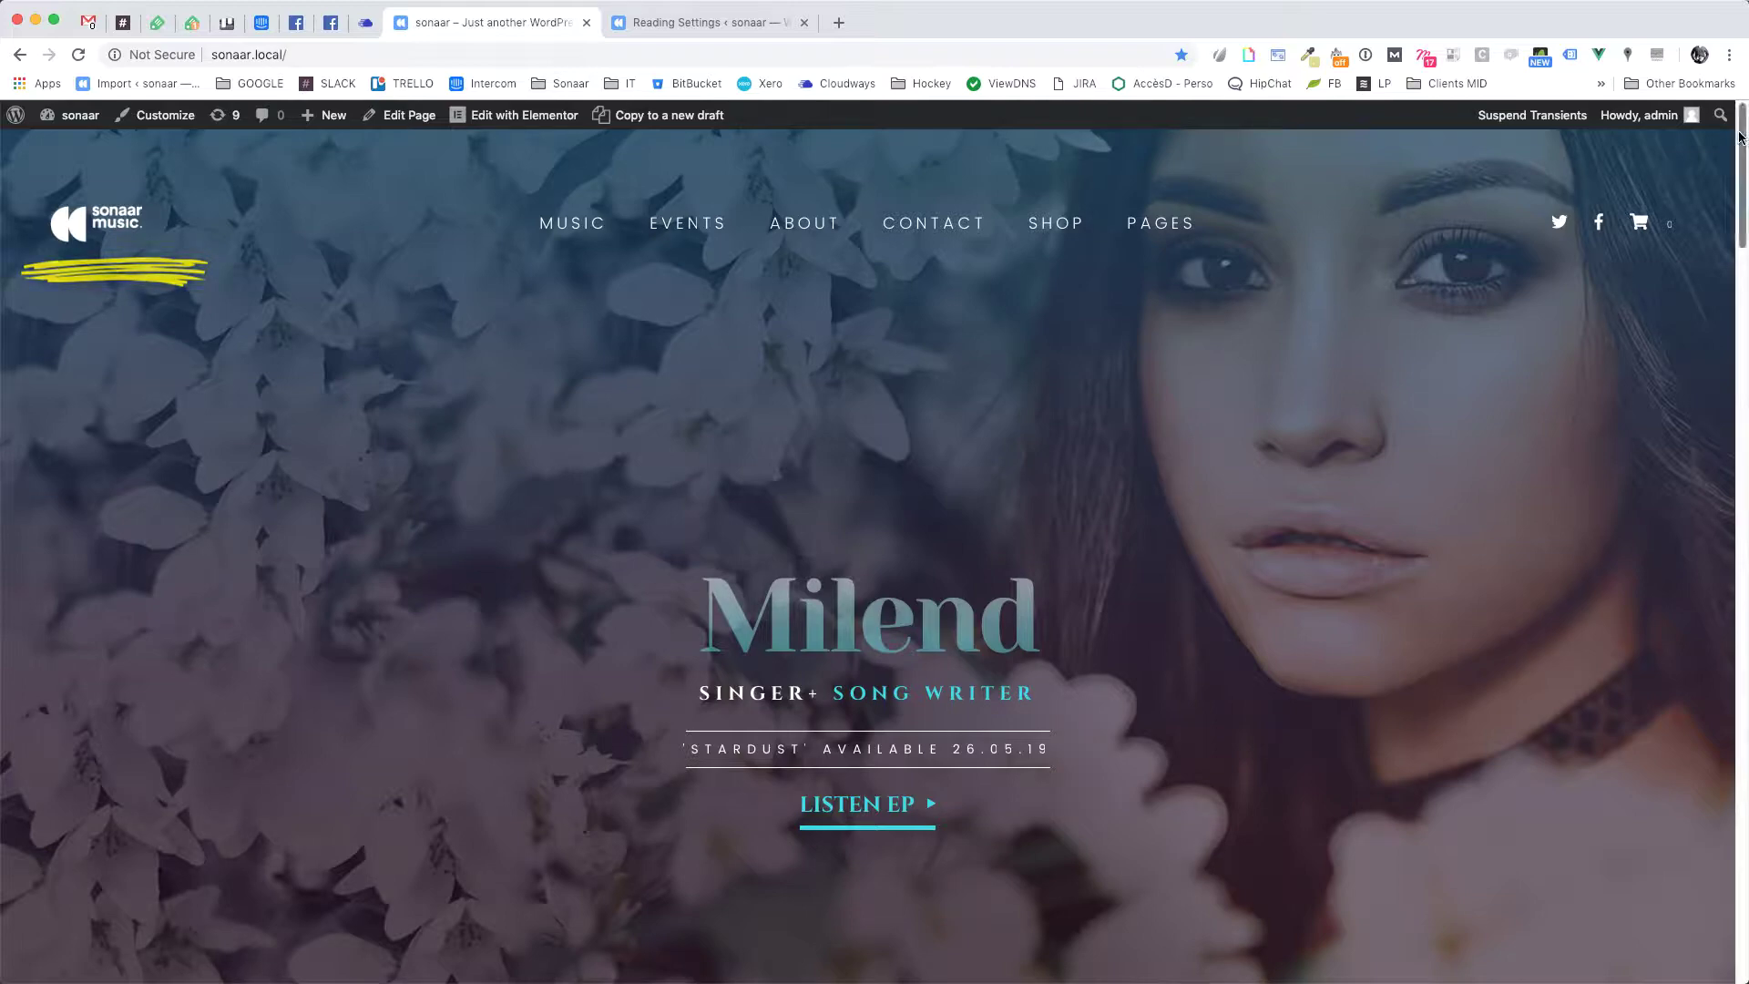
- Scroll the sonaar.local front page down and back up past the Milend hero section
drag(1743, 136, 1741, 208)
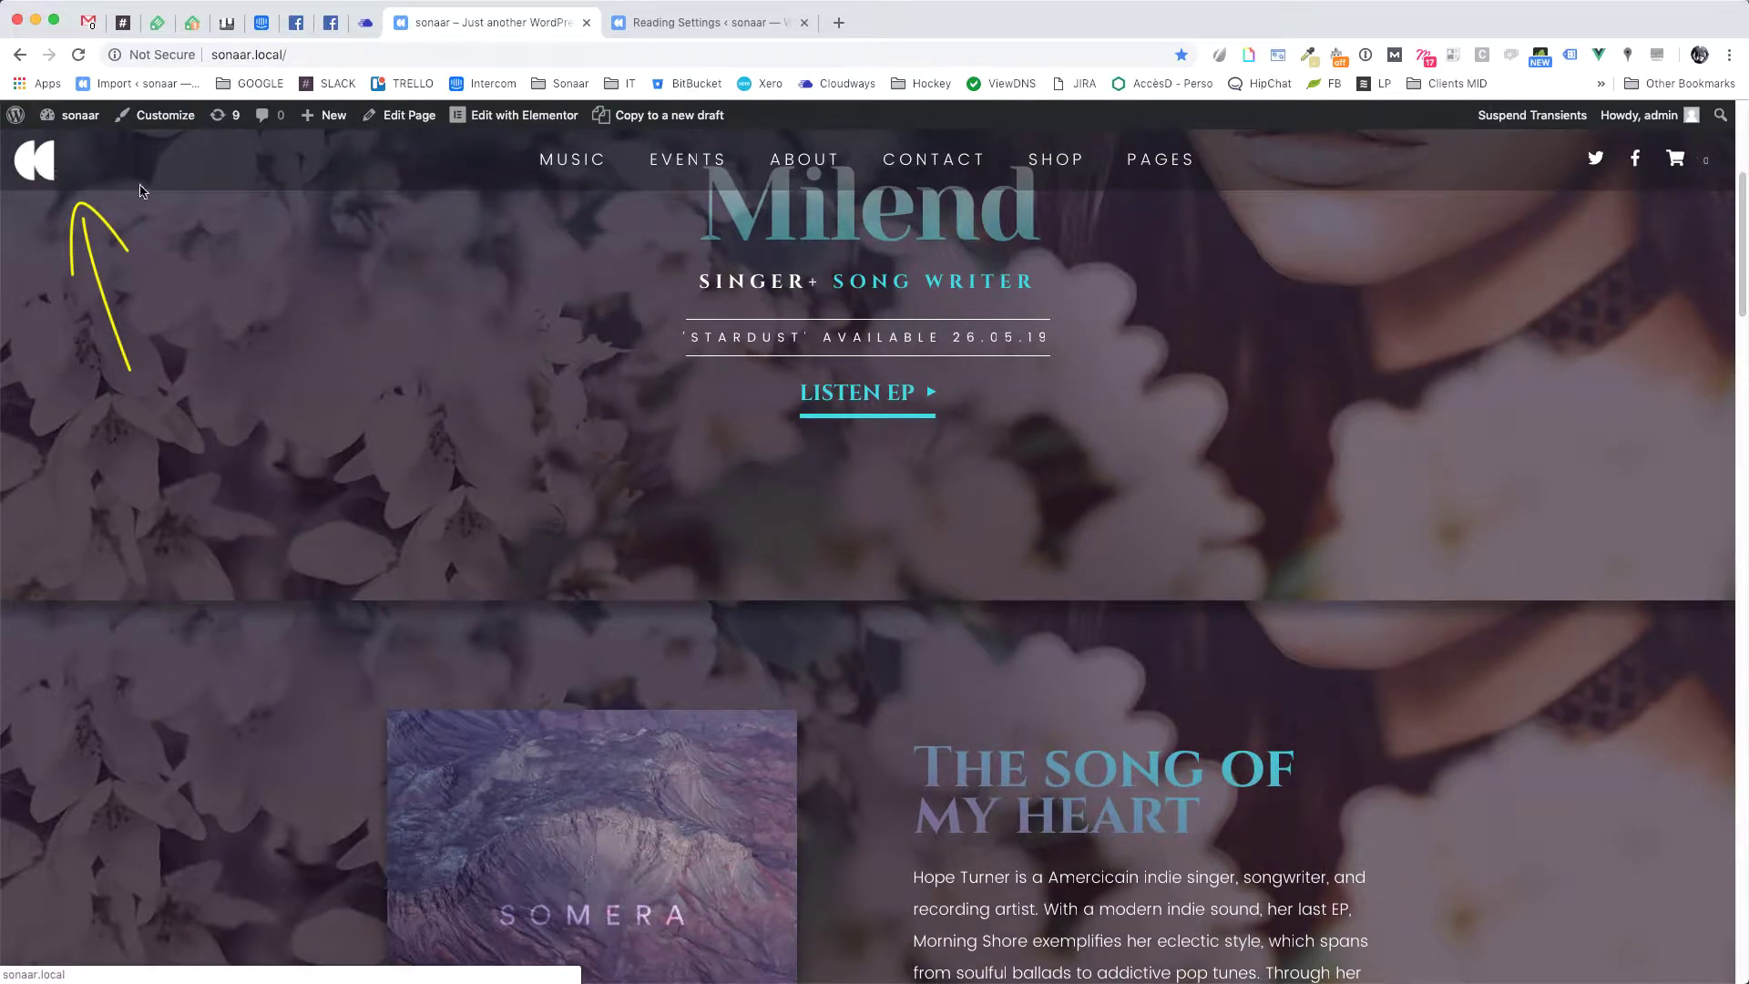
drag(1741, 284, 1734, 188)
- Open the admin Dashboard in a new tab and close the leftover Reading Settings tab
mouse_move(73, 114)
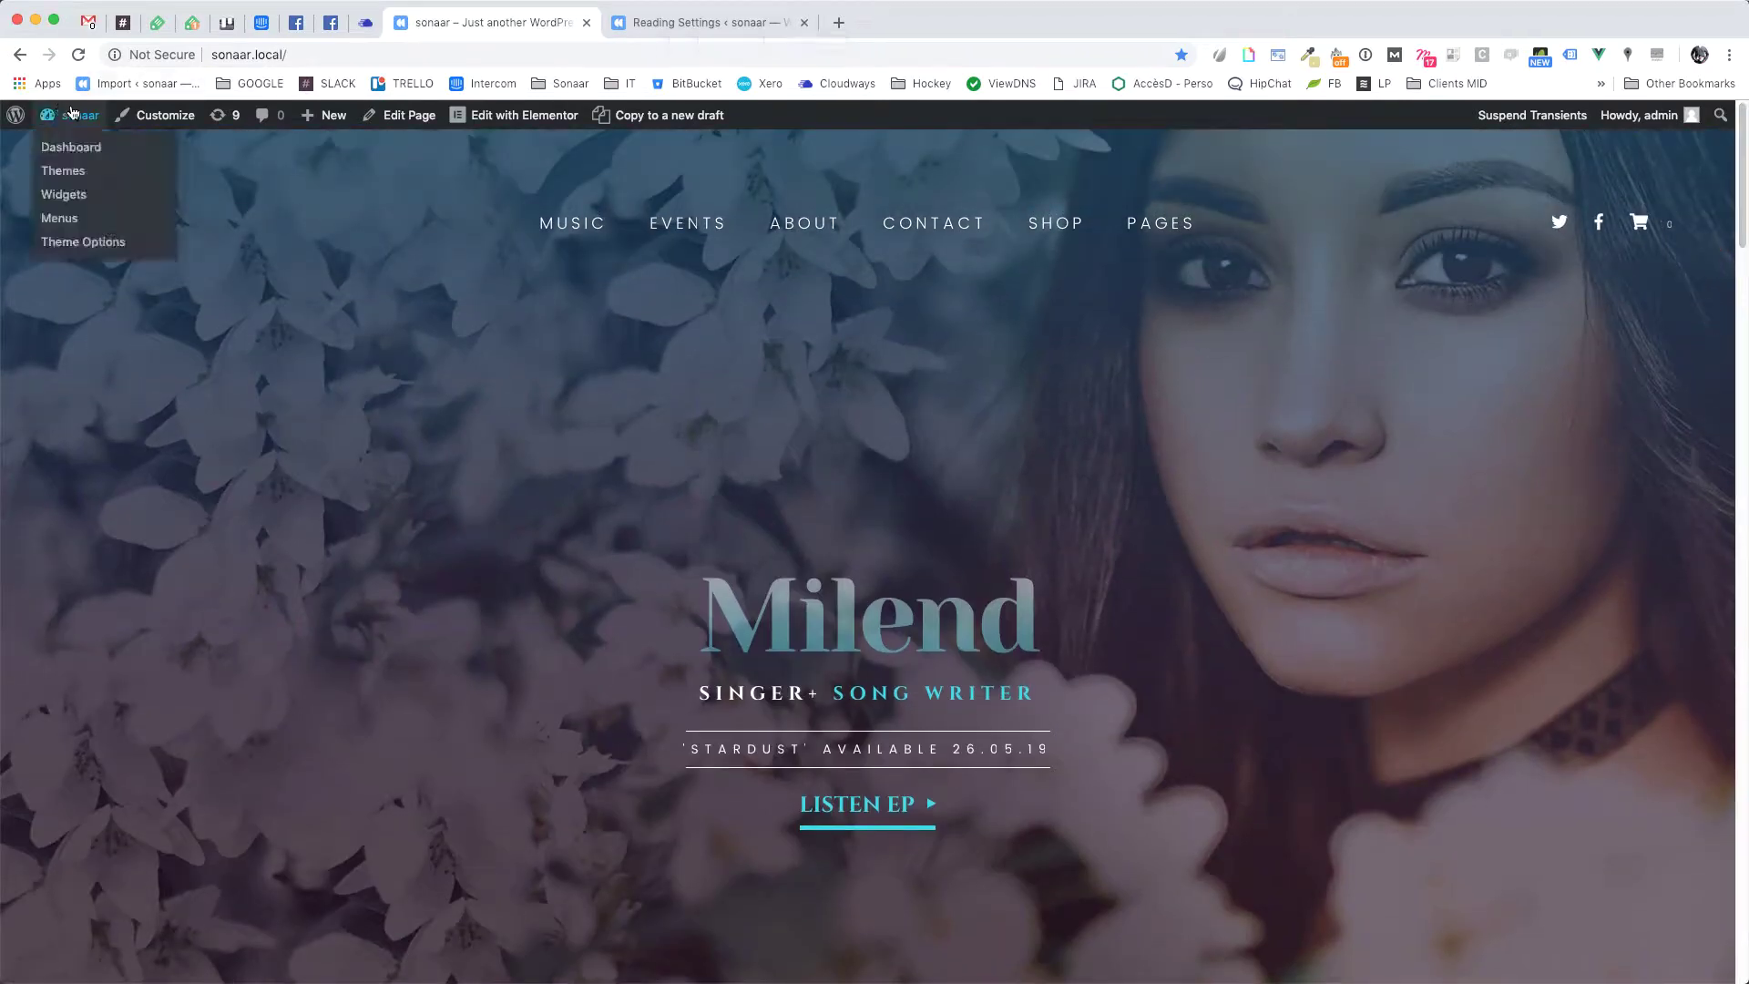
super+click(70, 148)
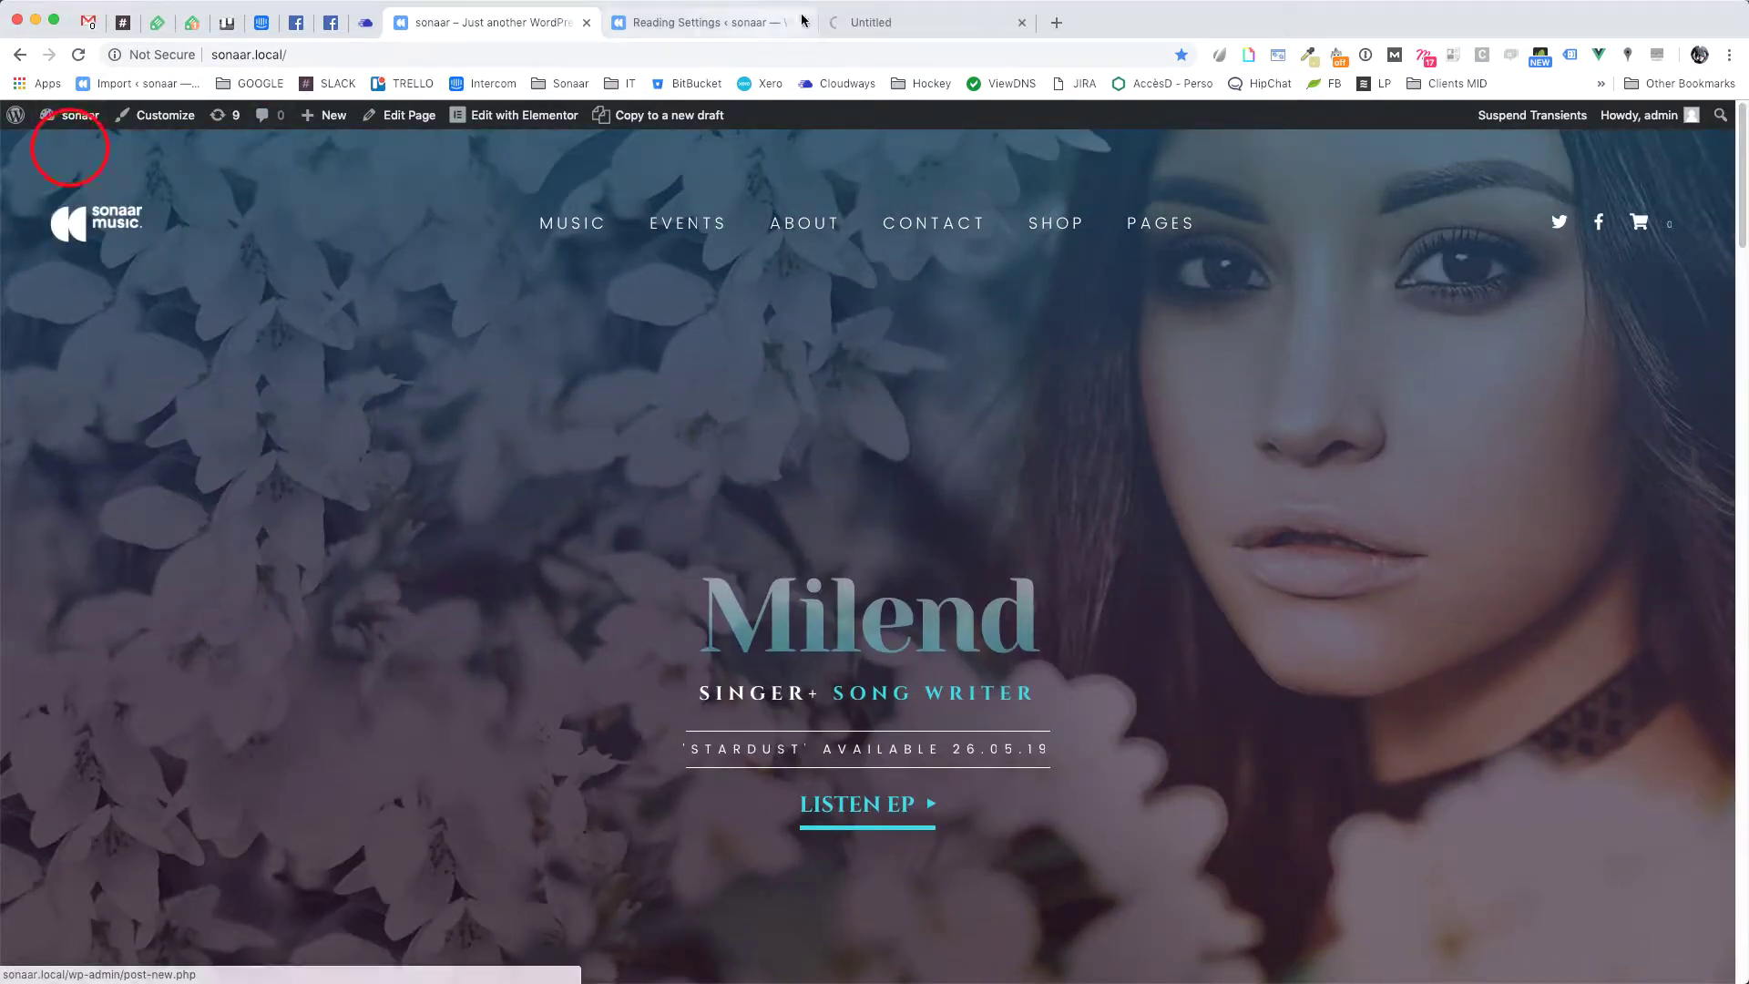
click(870, 22)
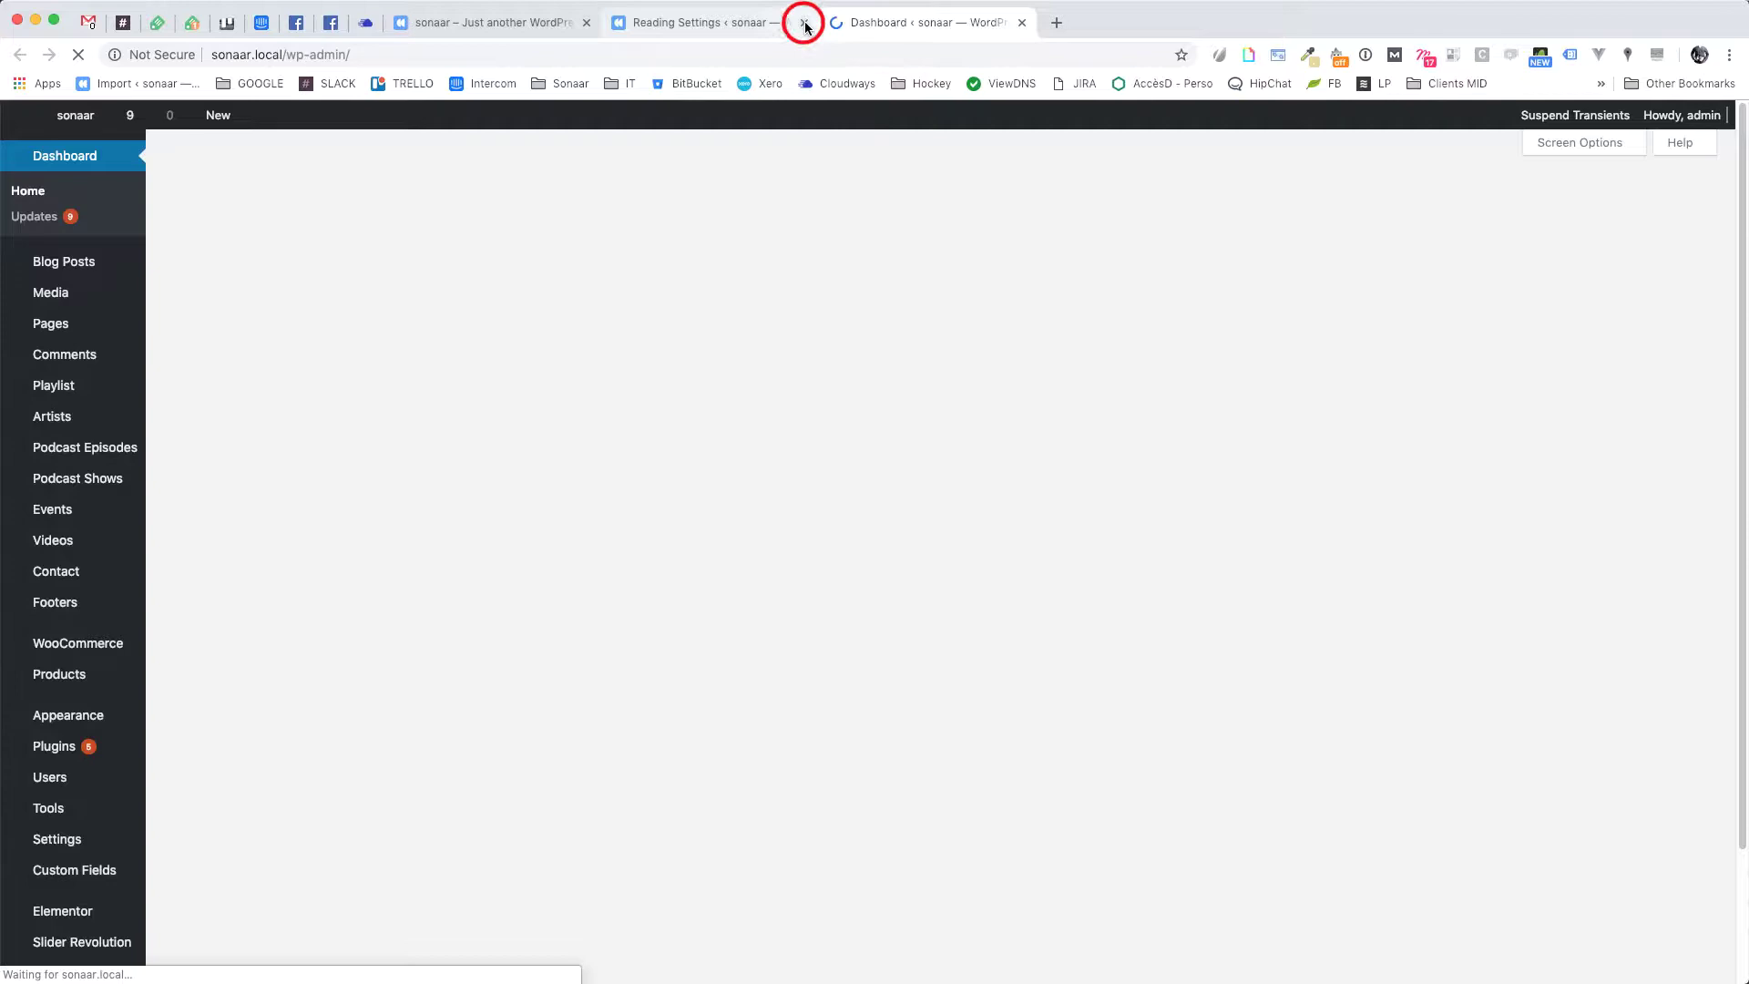
click(804, 22)
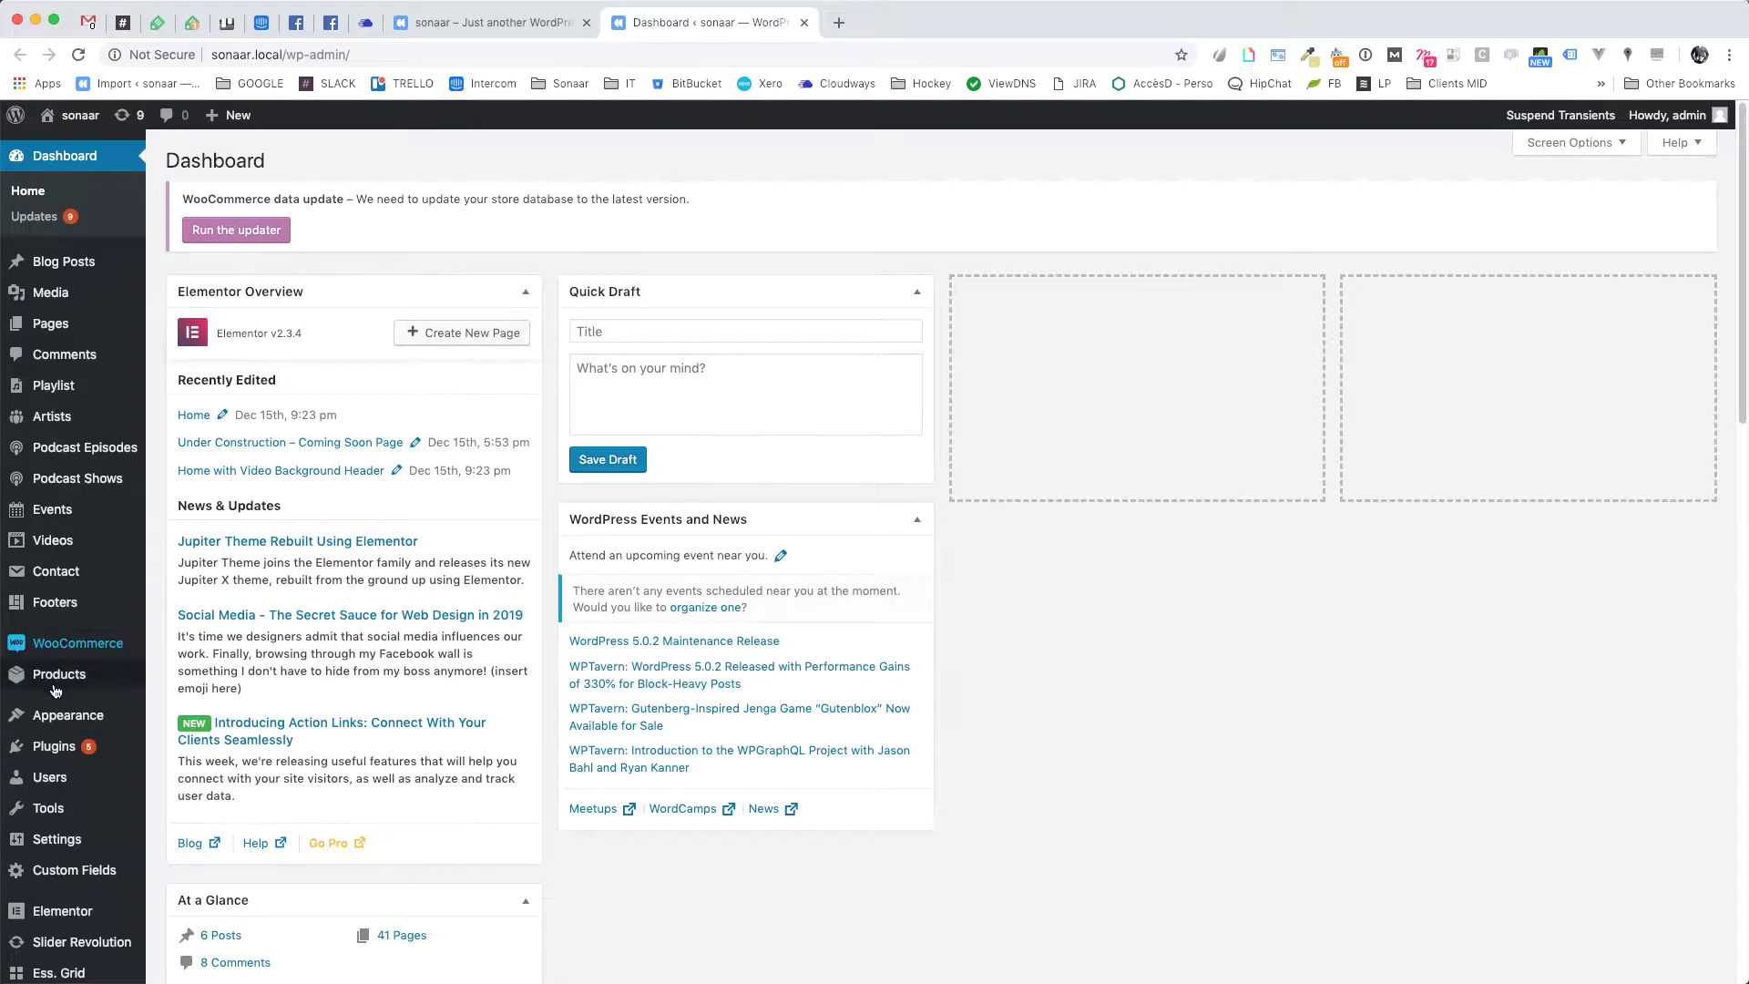
- Go to the Logos section of the Sonaar Theme Options
scroll(115, 662, down, 5)
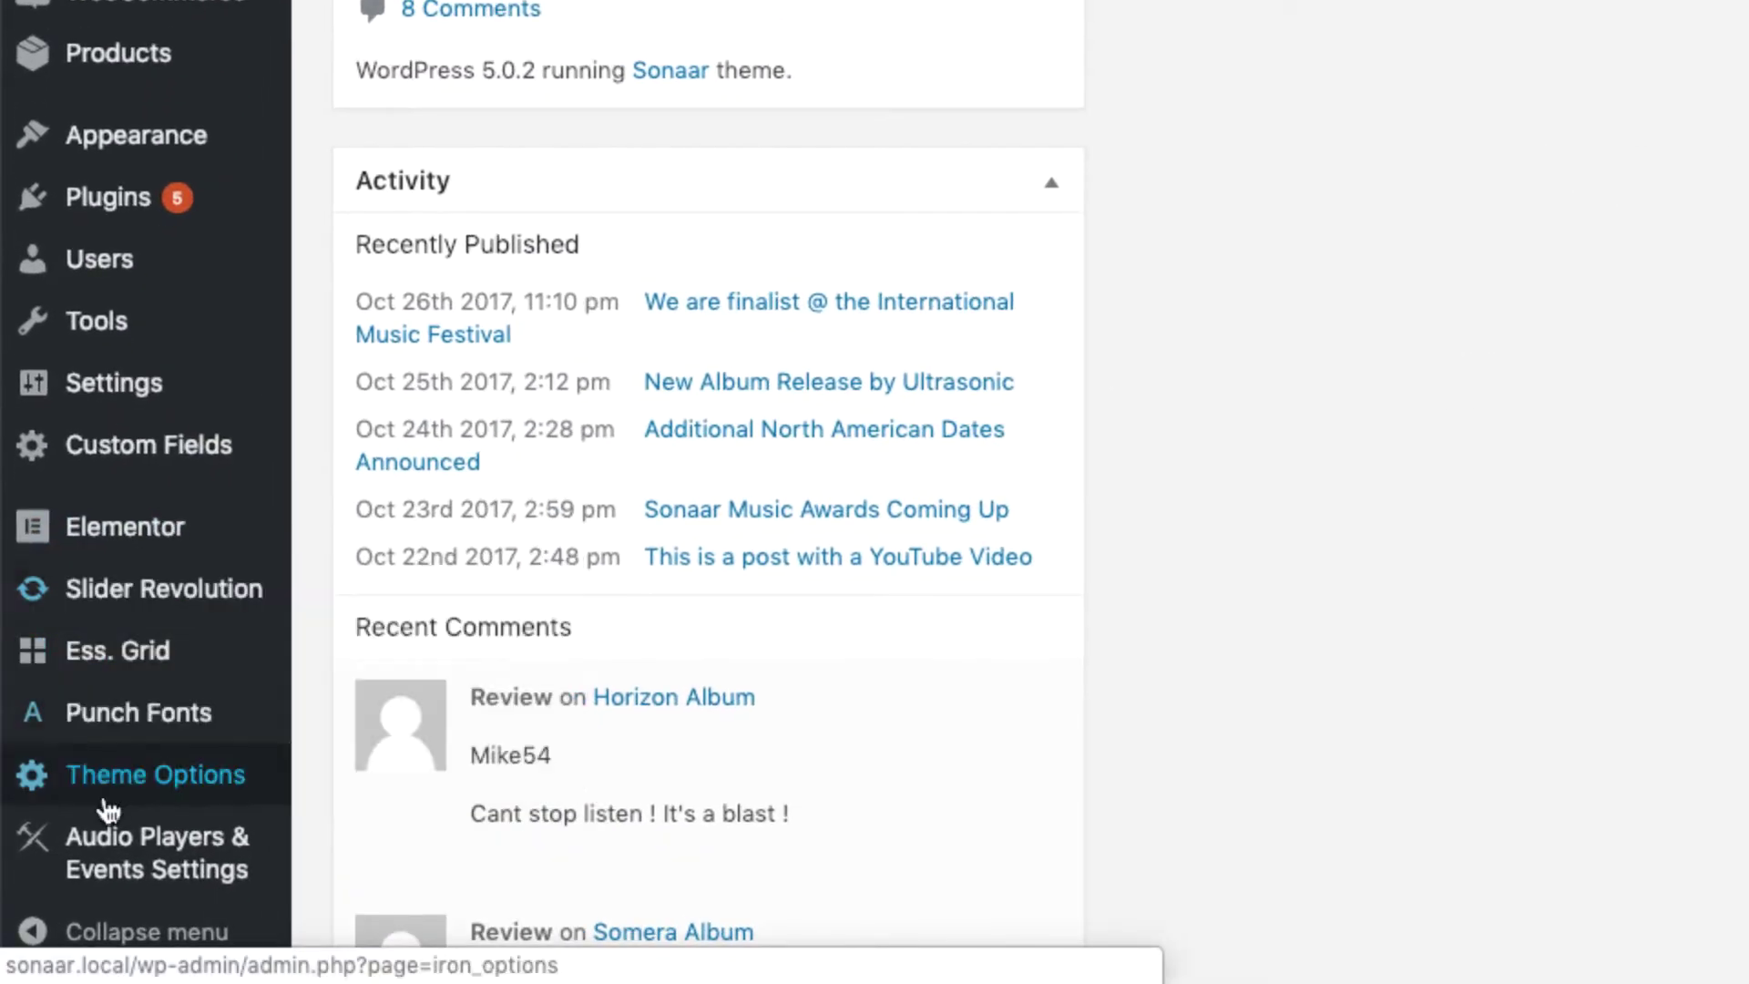
mouse_move(106, 802)
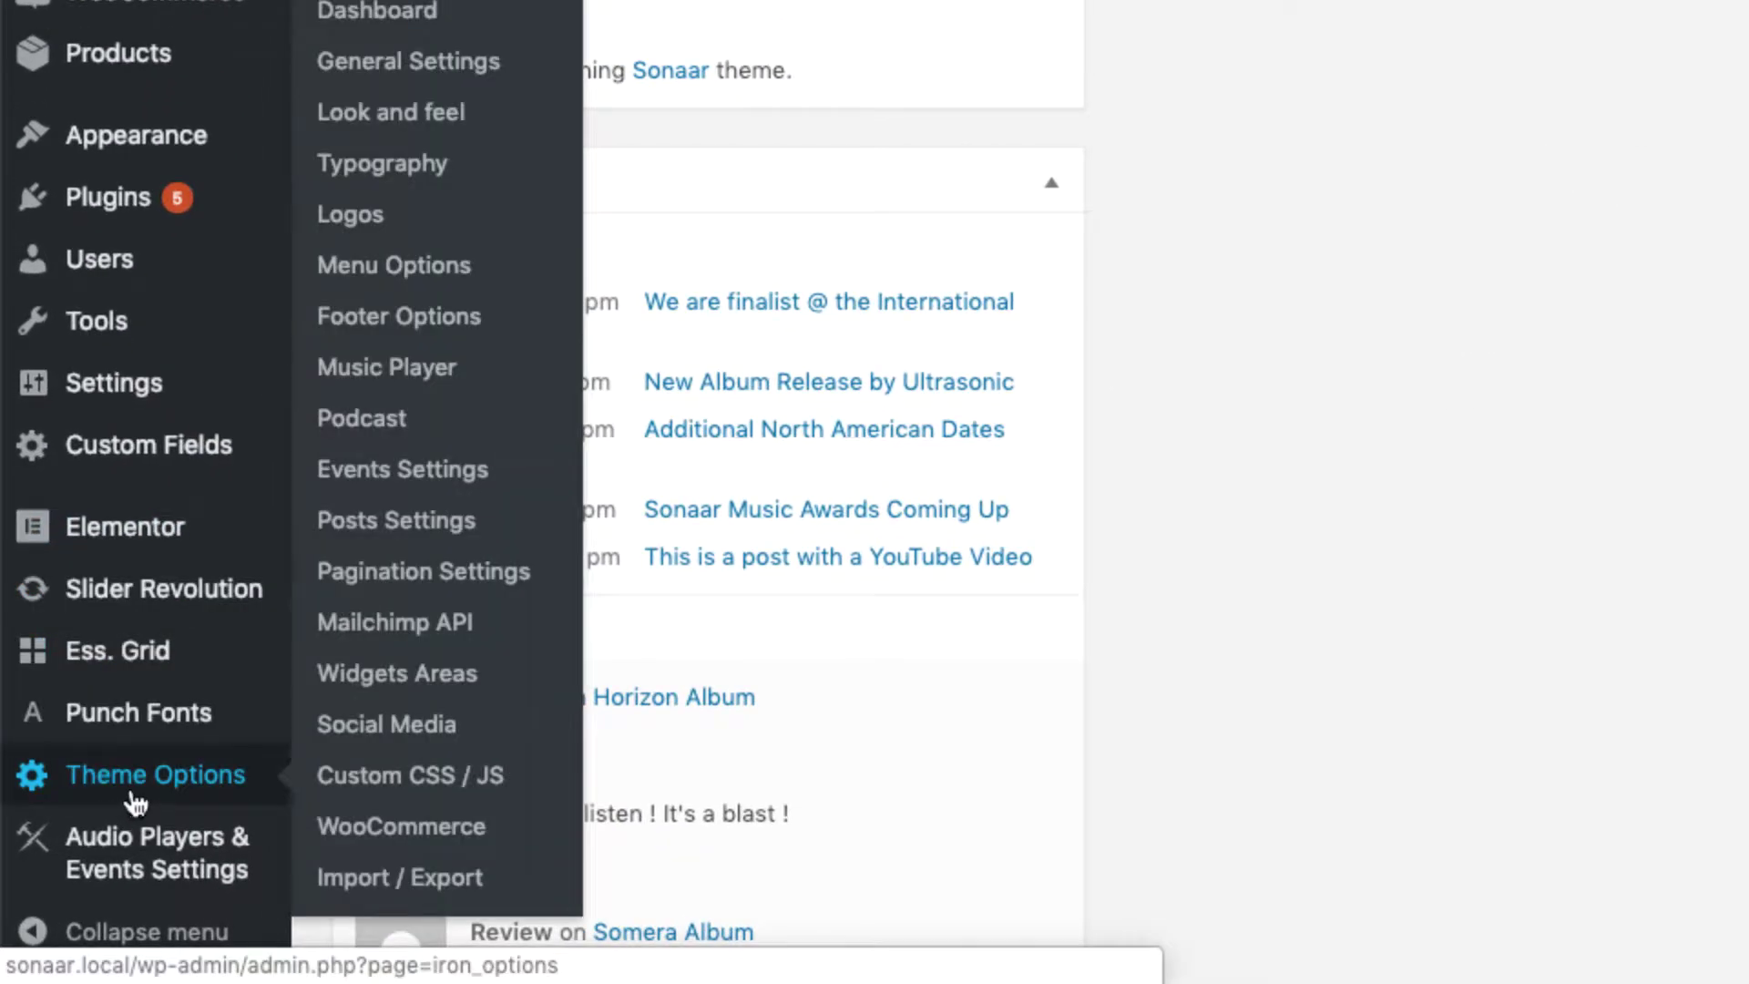
click(371, 215)
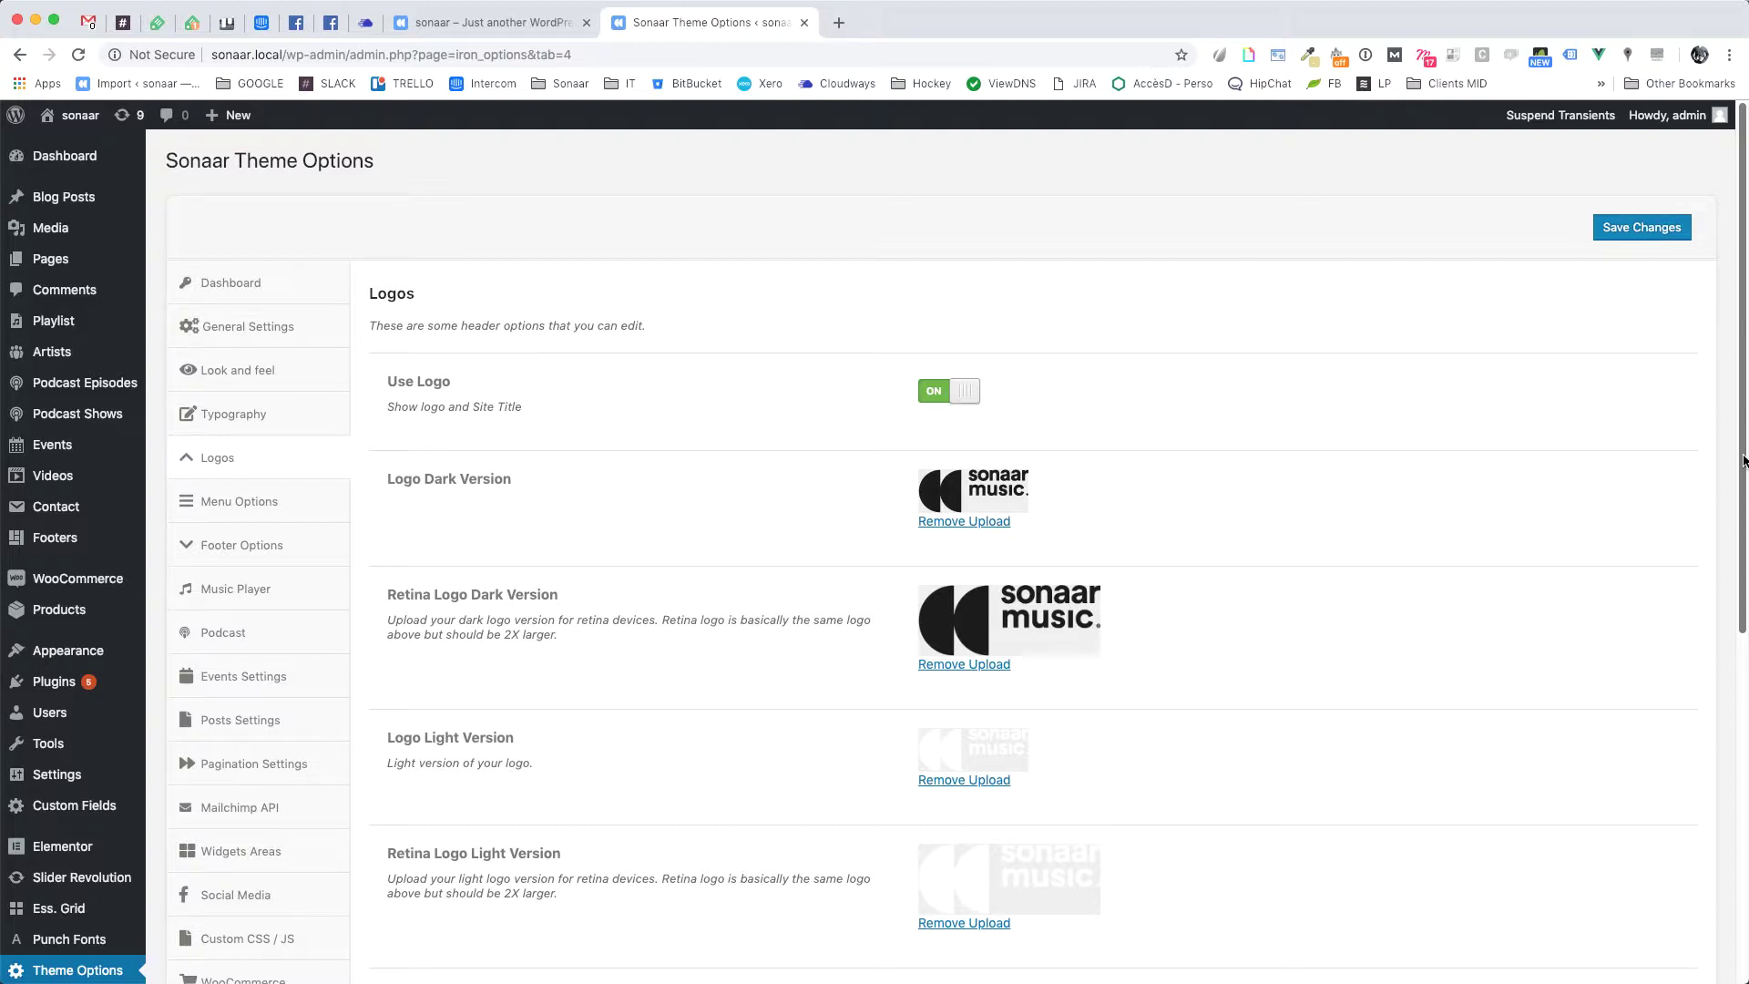
drag(1744, 460, 1741, 575)
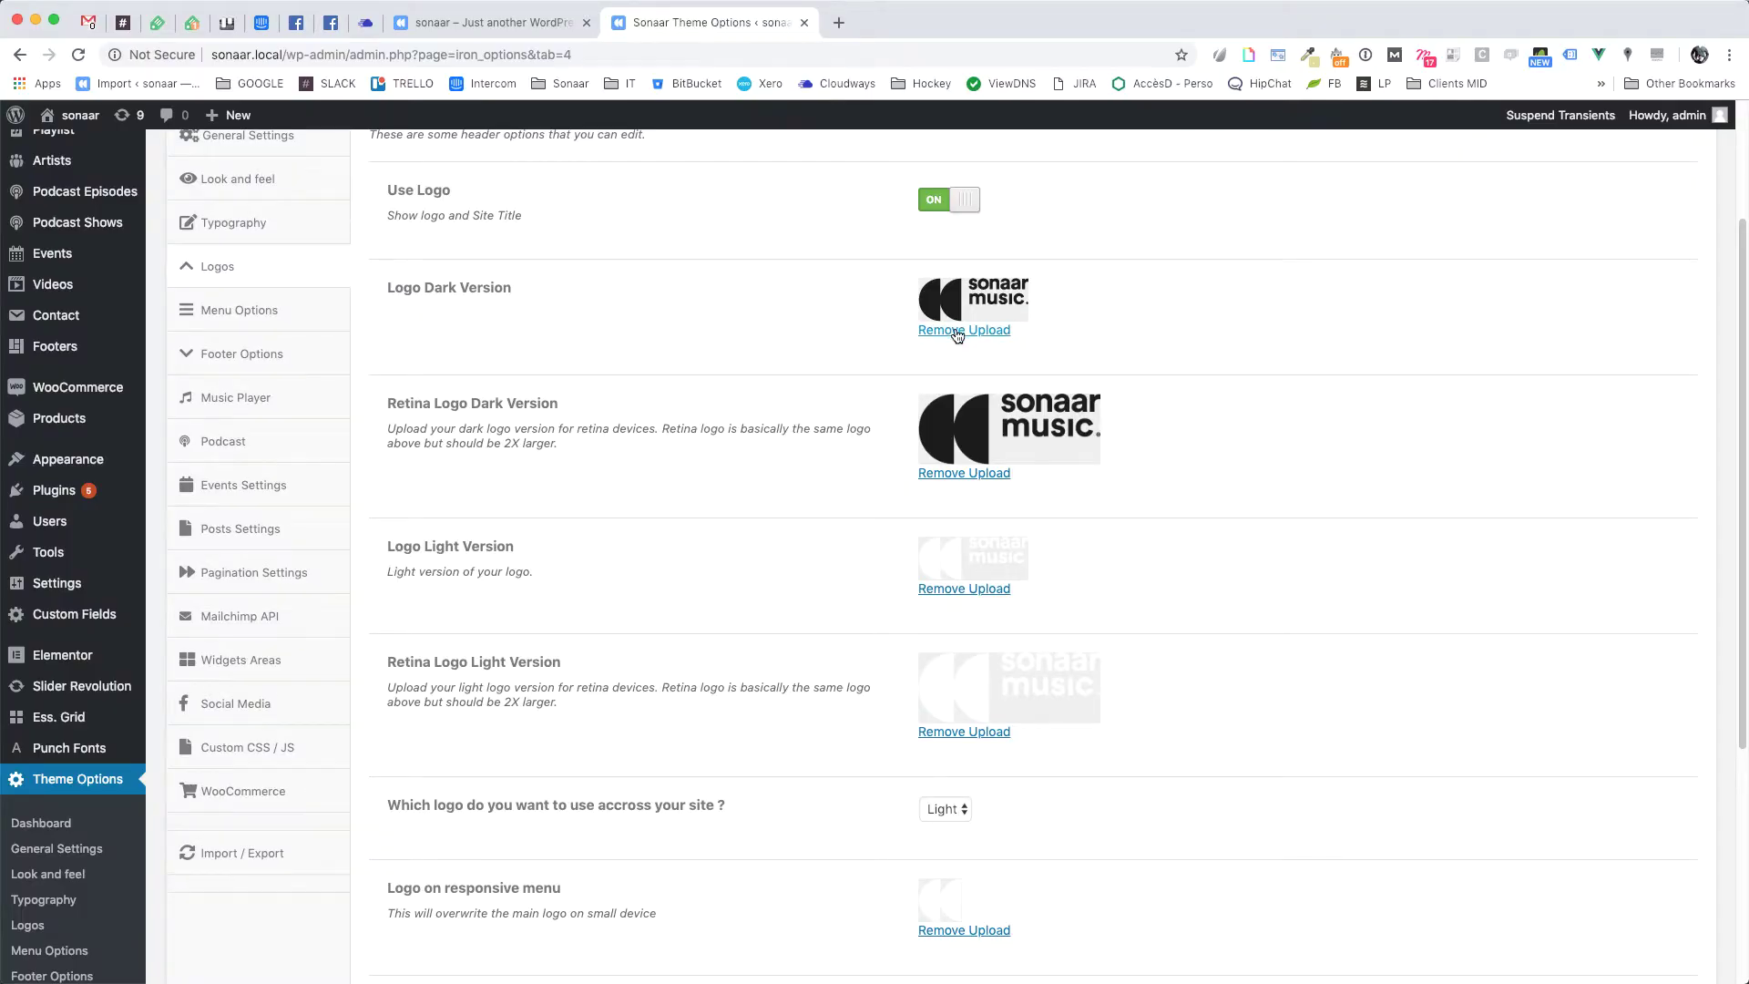
- Remove the four existing logo images: dark, retina dark, light and retina light
click(958, 332)
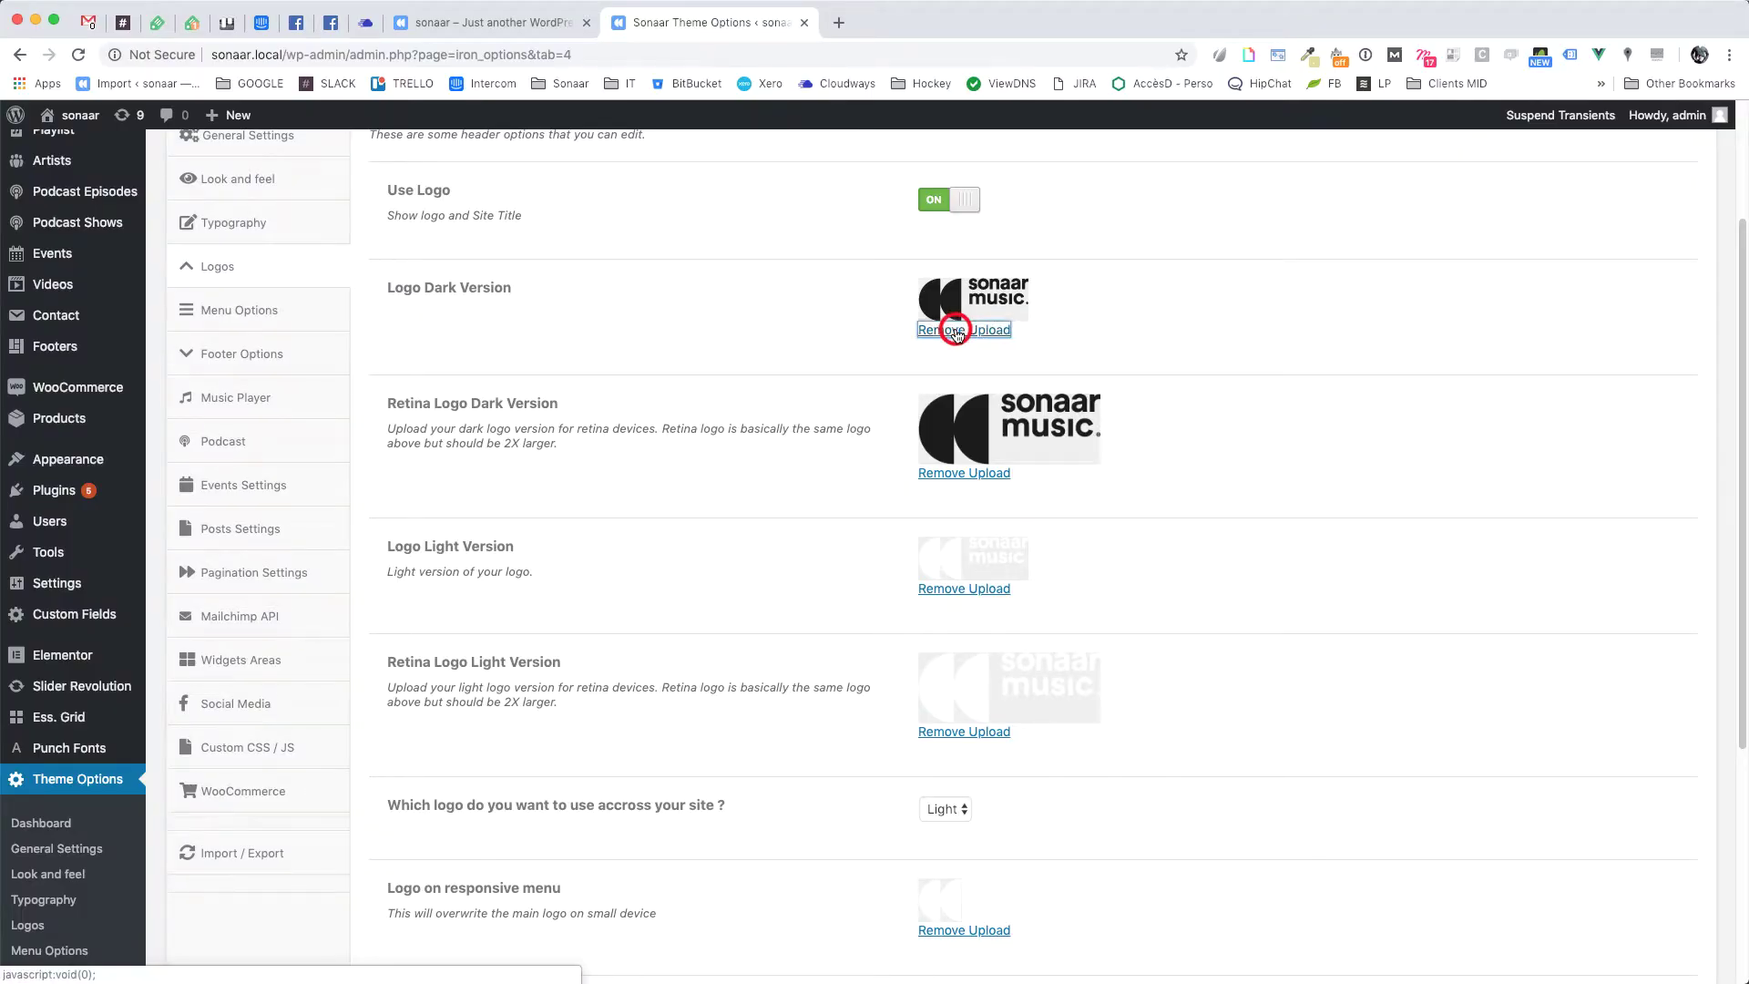
click(955, 439)
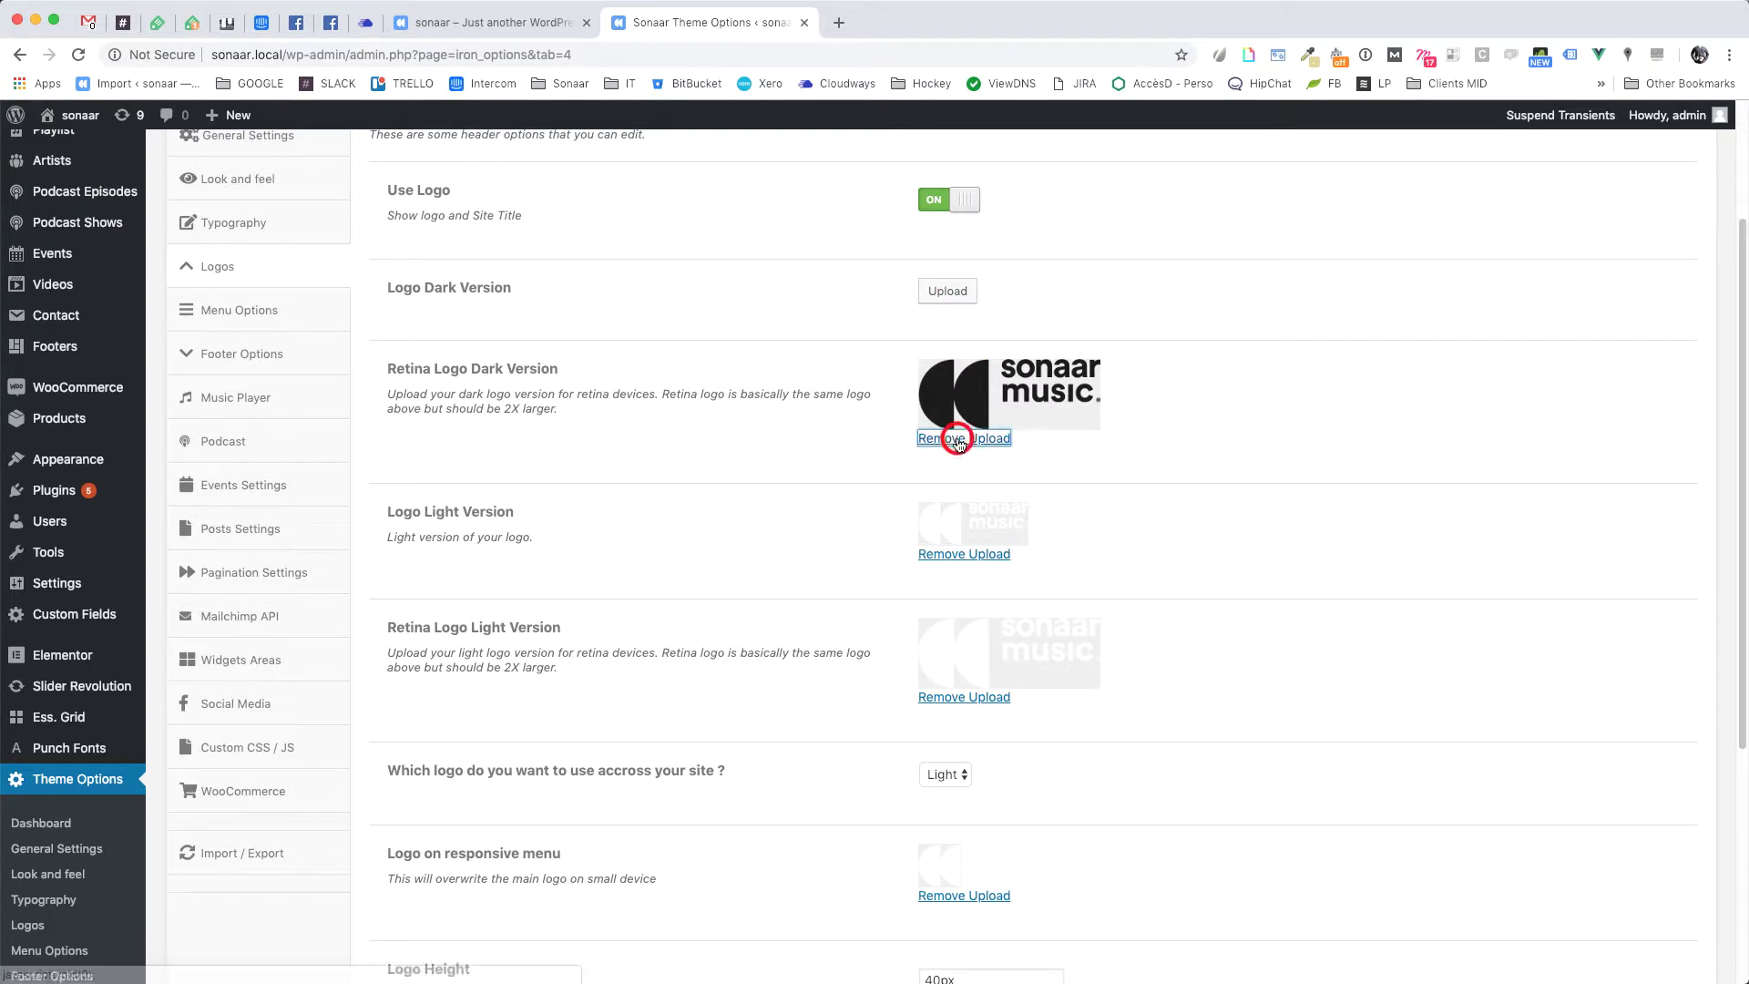
click(954, 525)
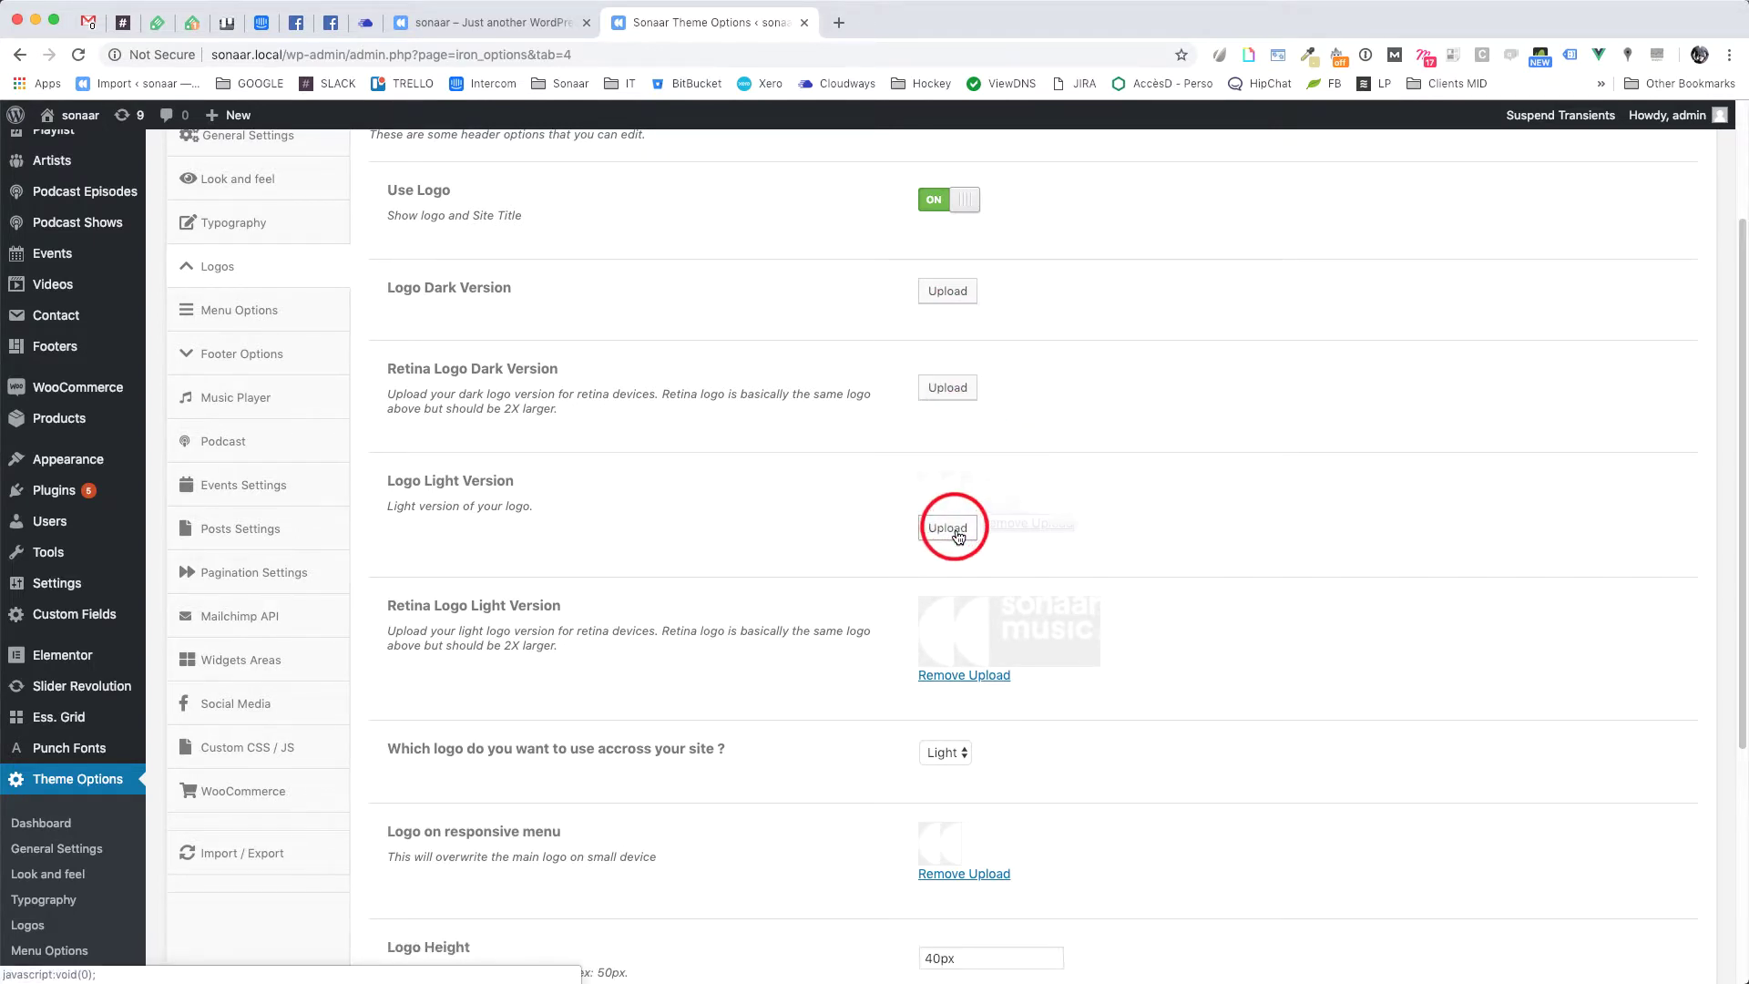
click(993, 650)
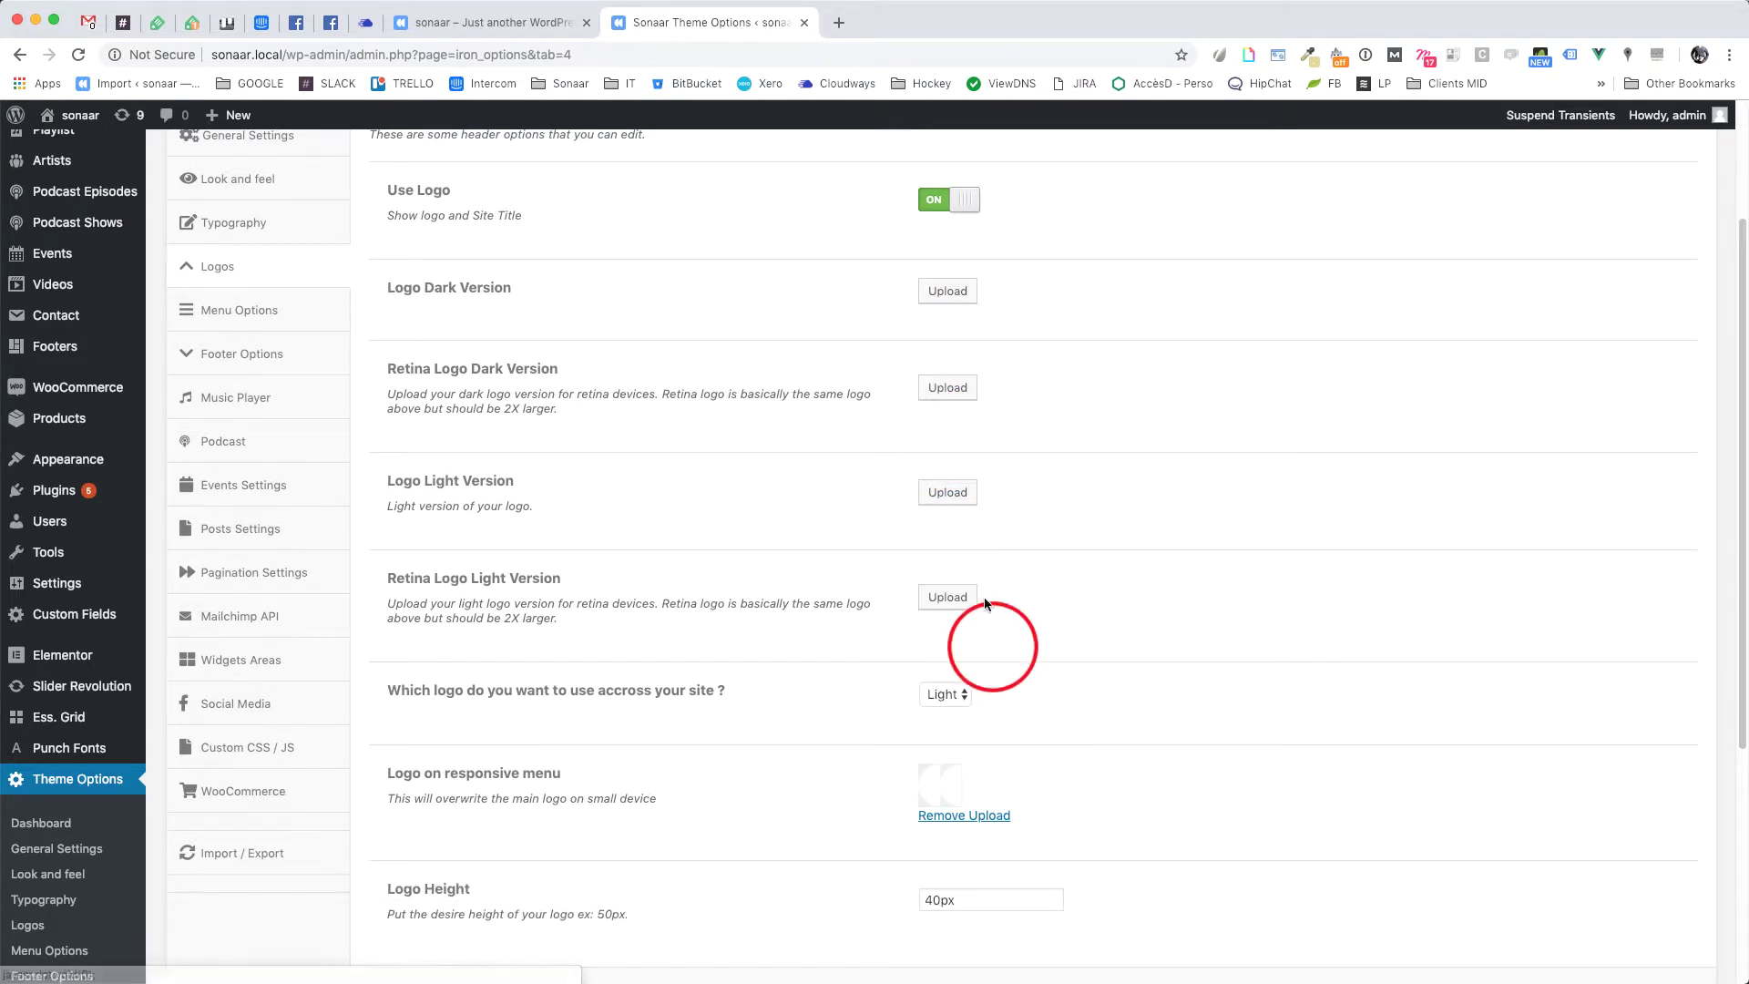
- Upload sonaar-heavy-black@1x, black@2x, white@1x and white@2x PNGs to the media library
click(948, 290)
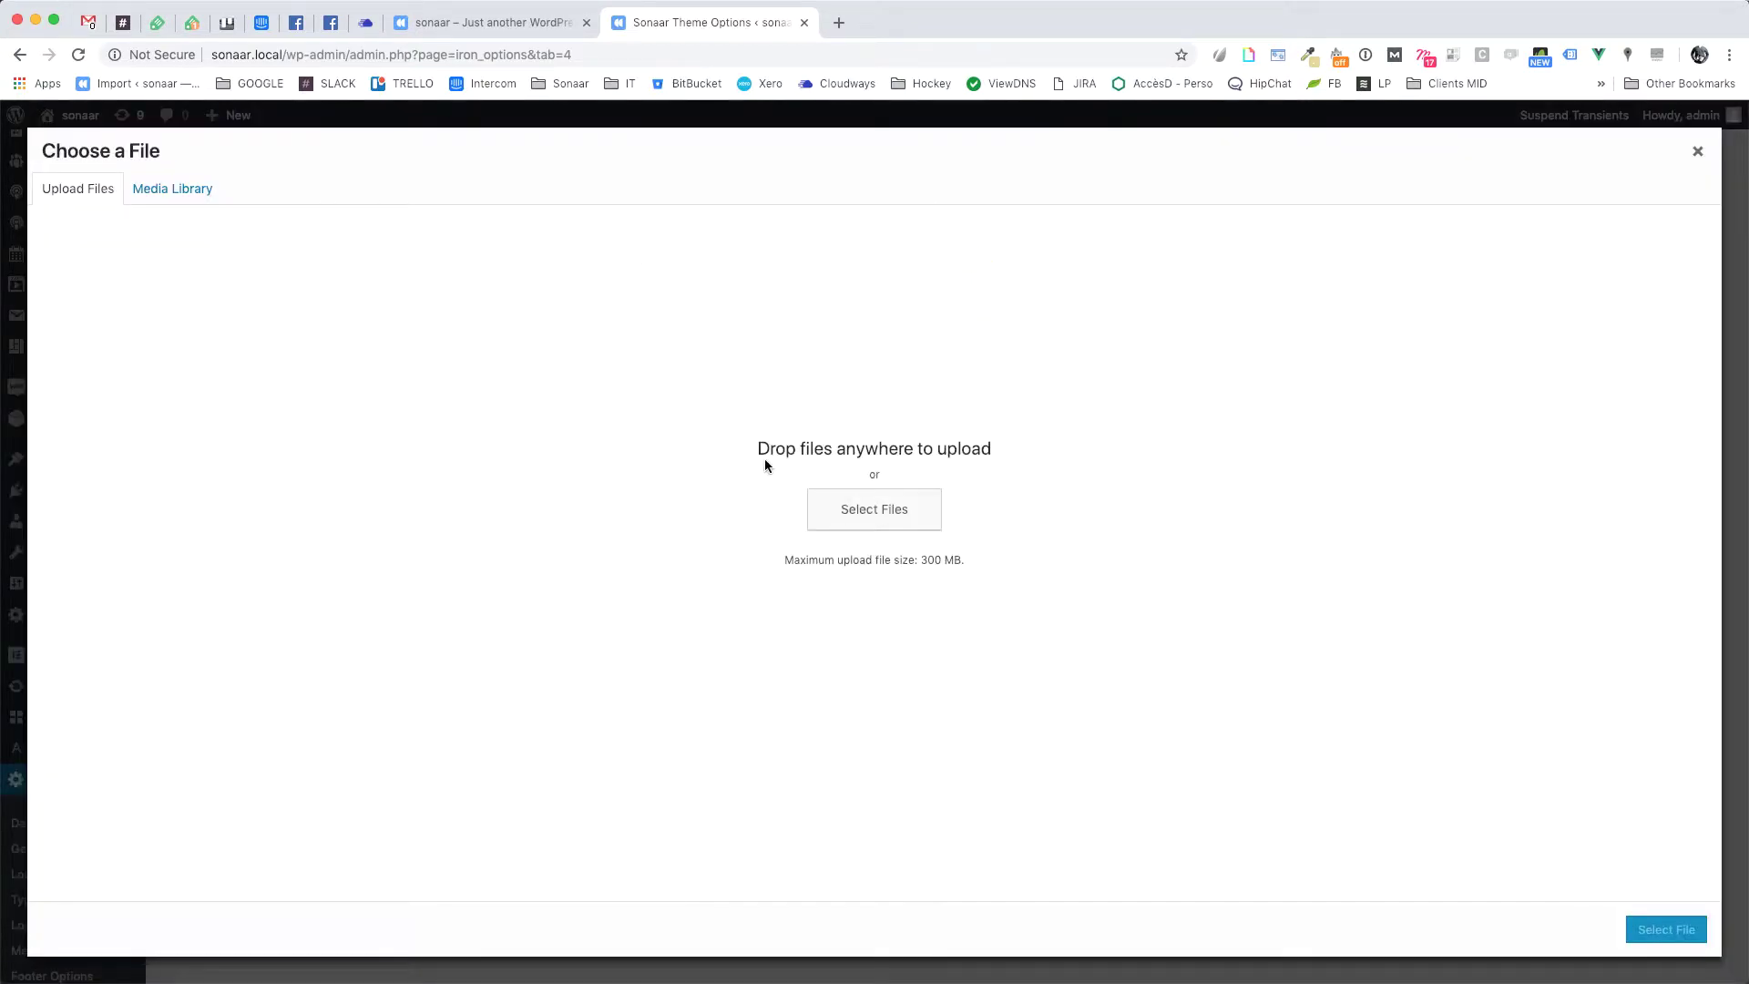
click(907, 516)
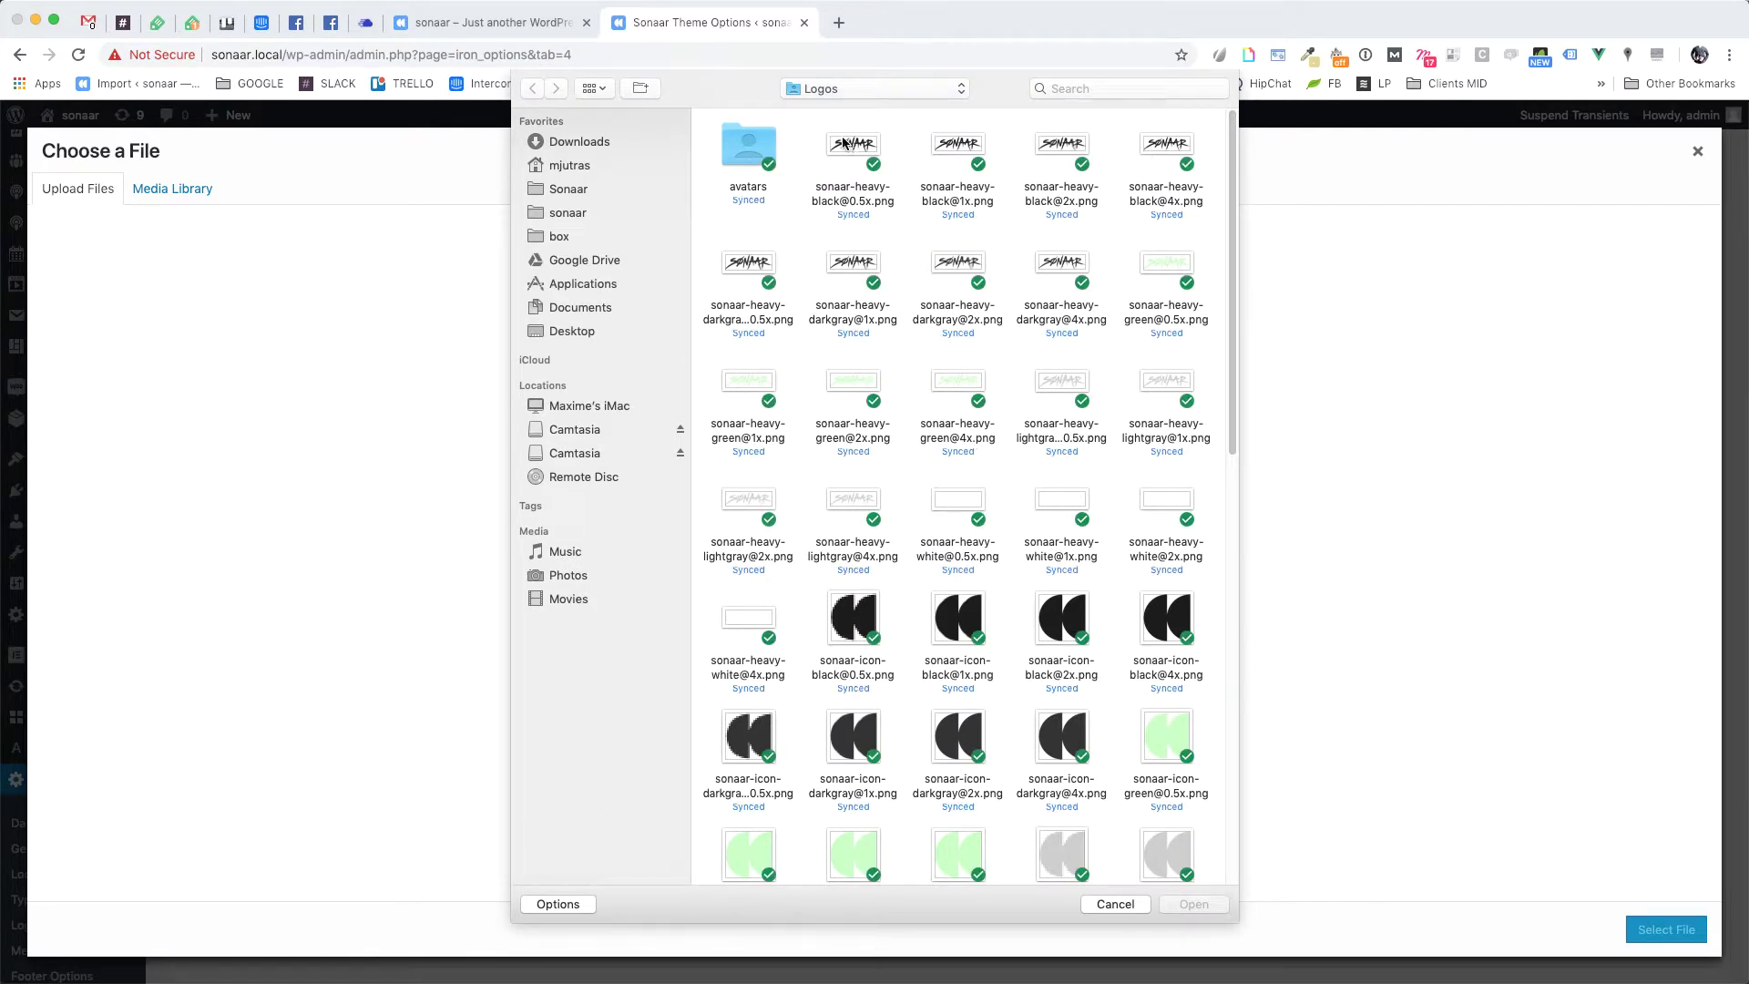
click(933, 143)
shift+click(1054, 141)
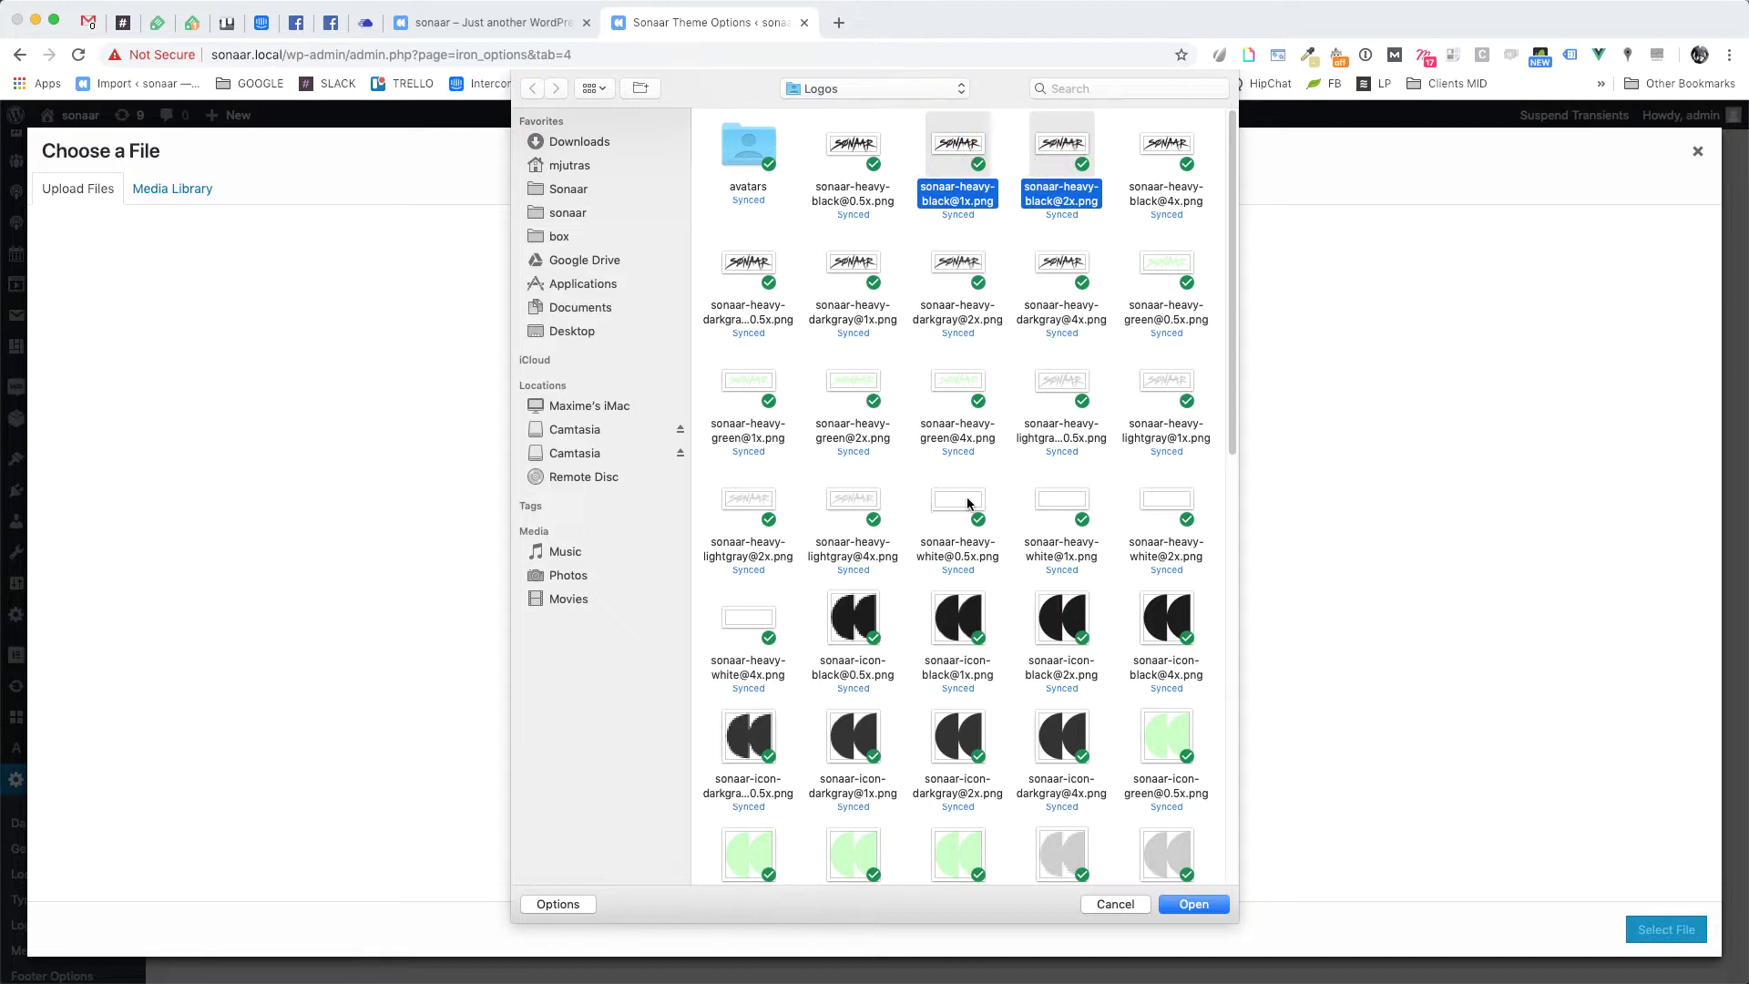
shift+click(1063, 501)
shift+click(1167, 502)
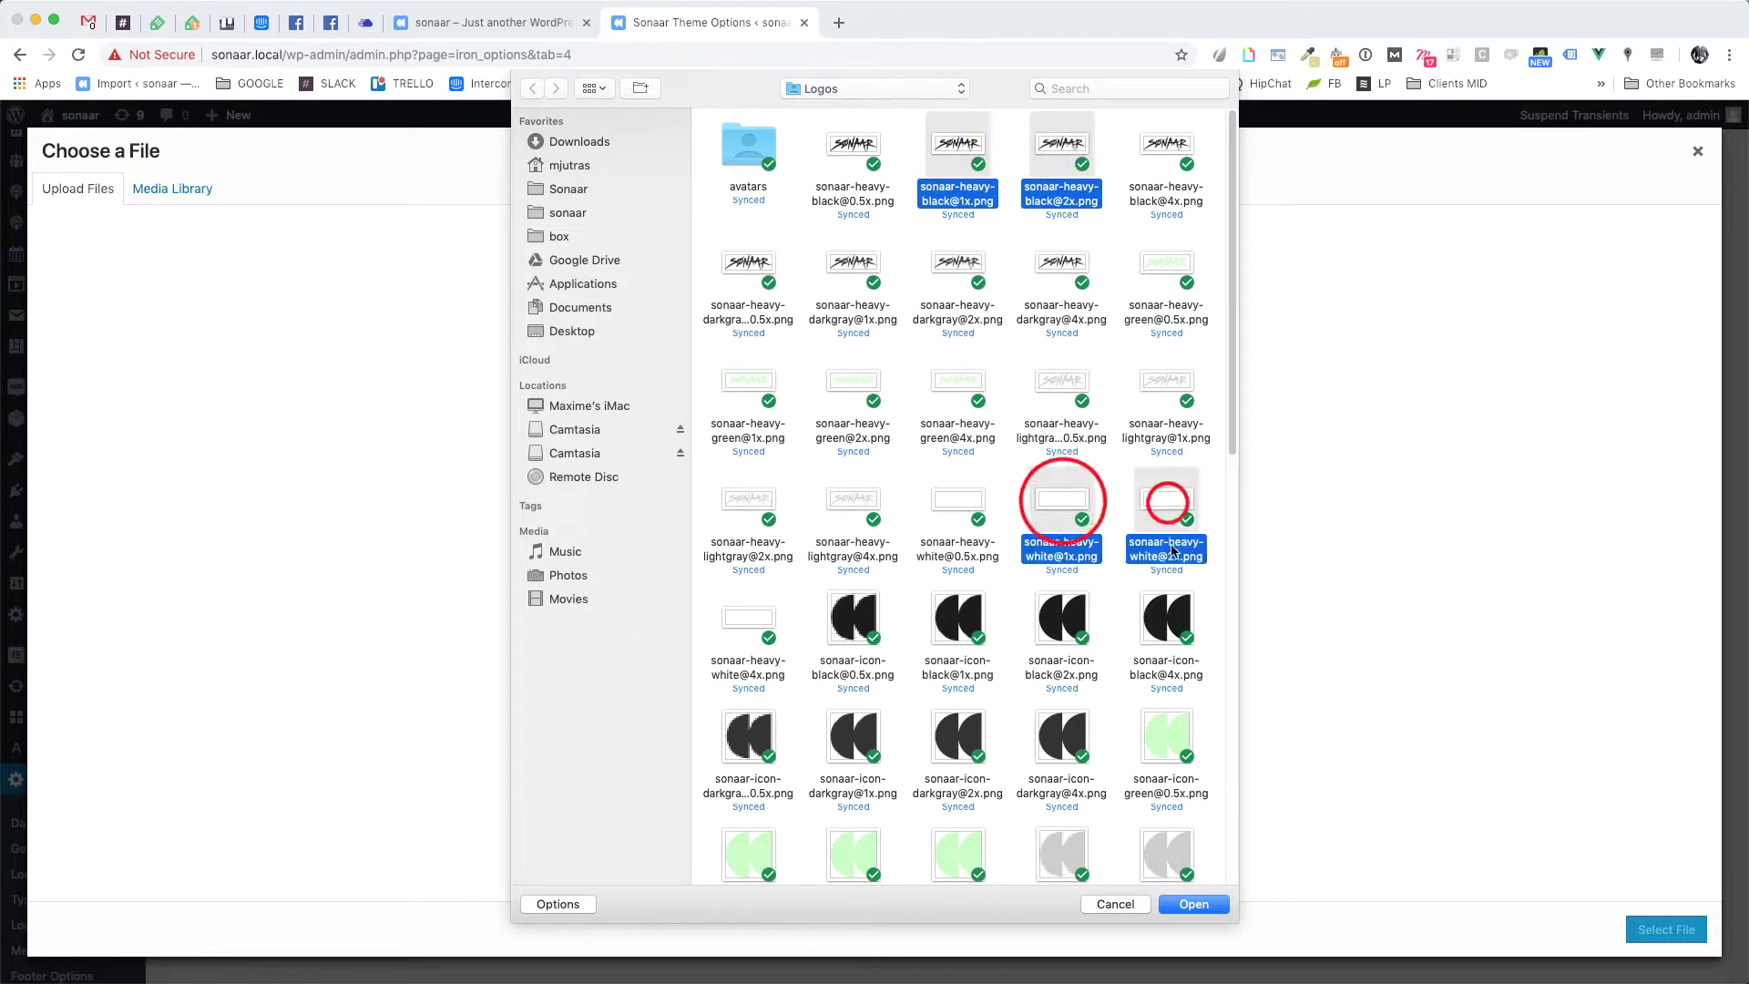
click(1193, 904)
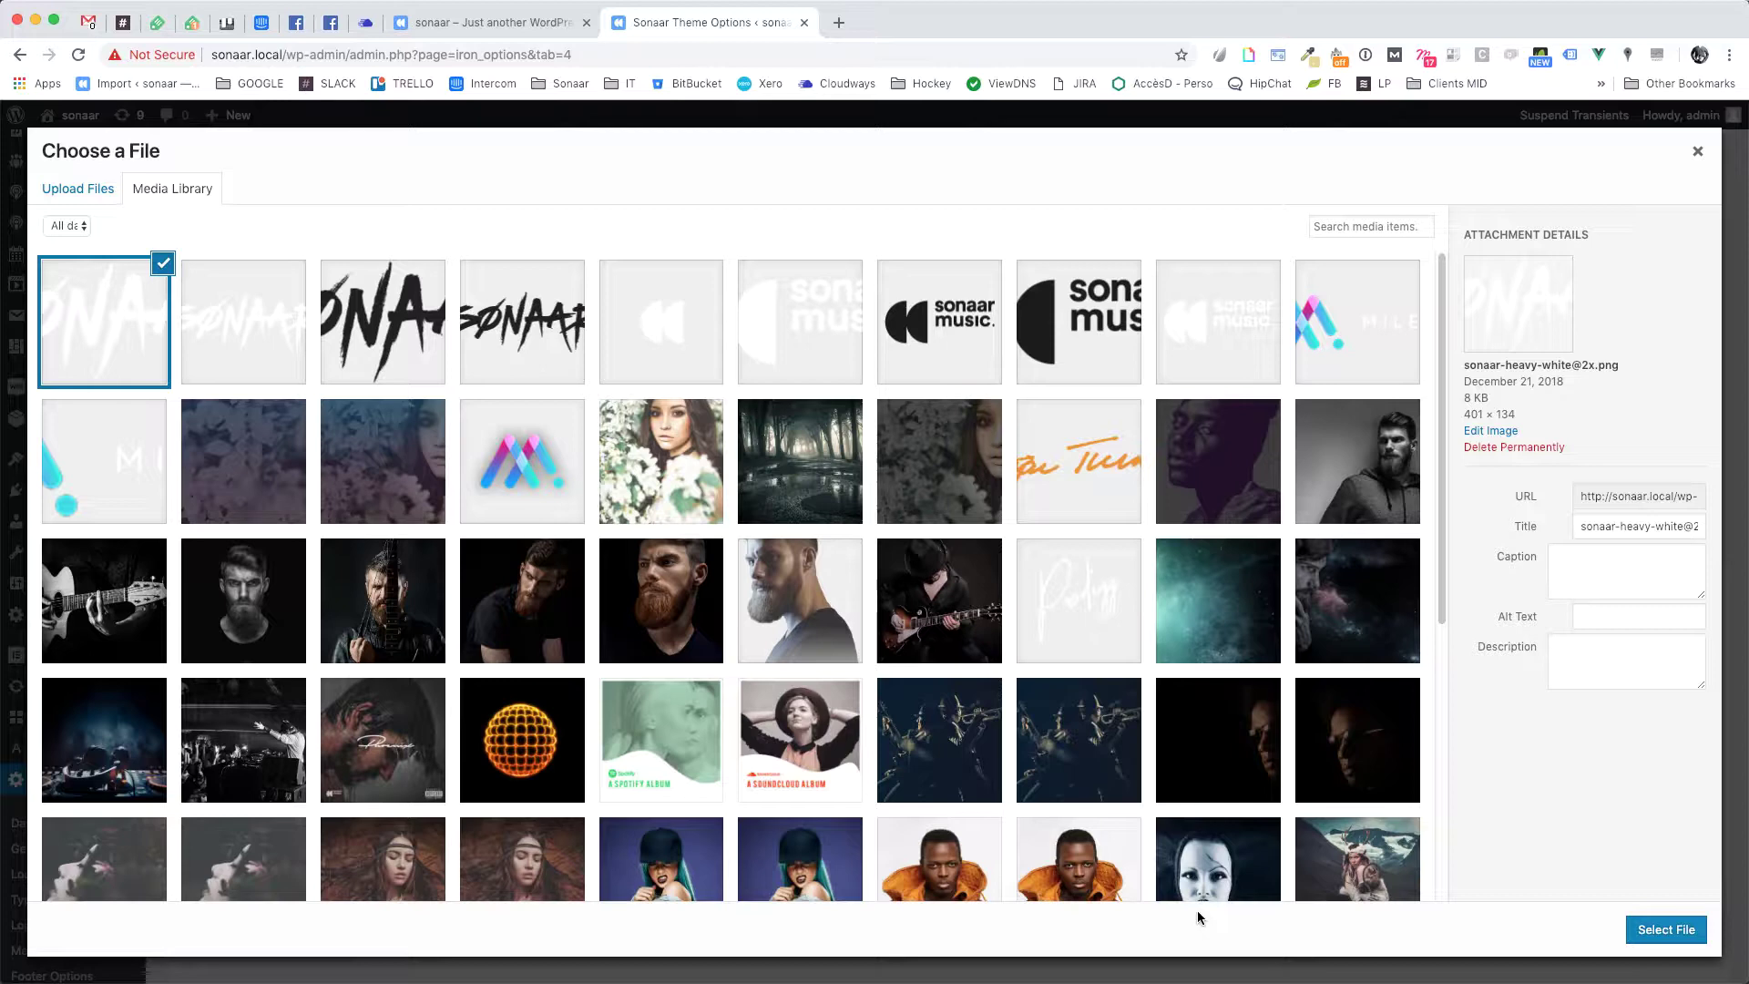
- Set the black SØNAAR 1x and 2x images as Logo Dark and Retina Logo Dark
click(512, 330)
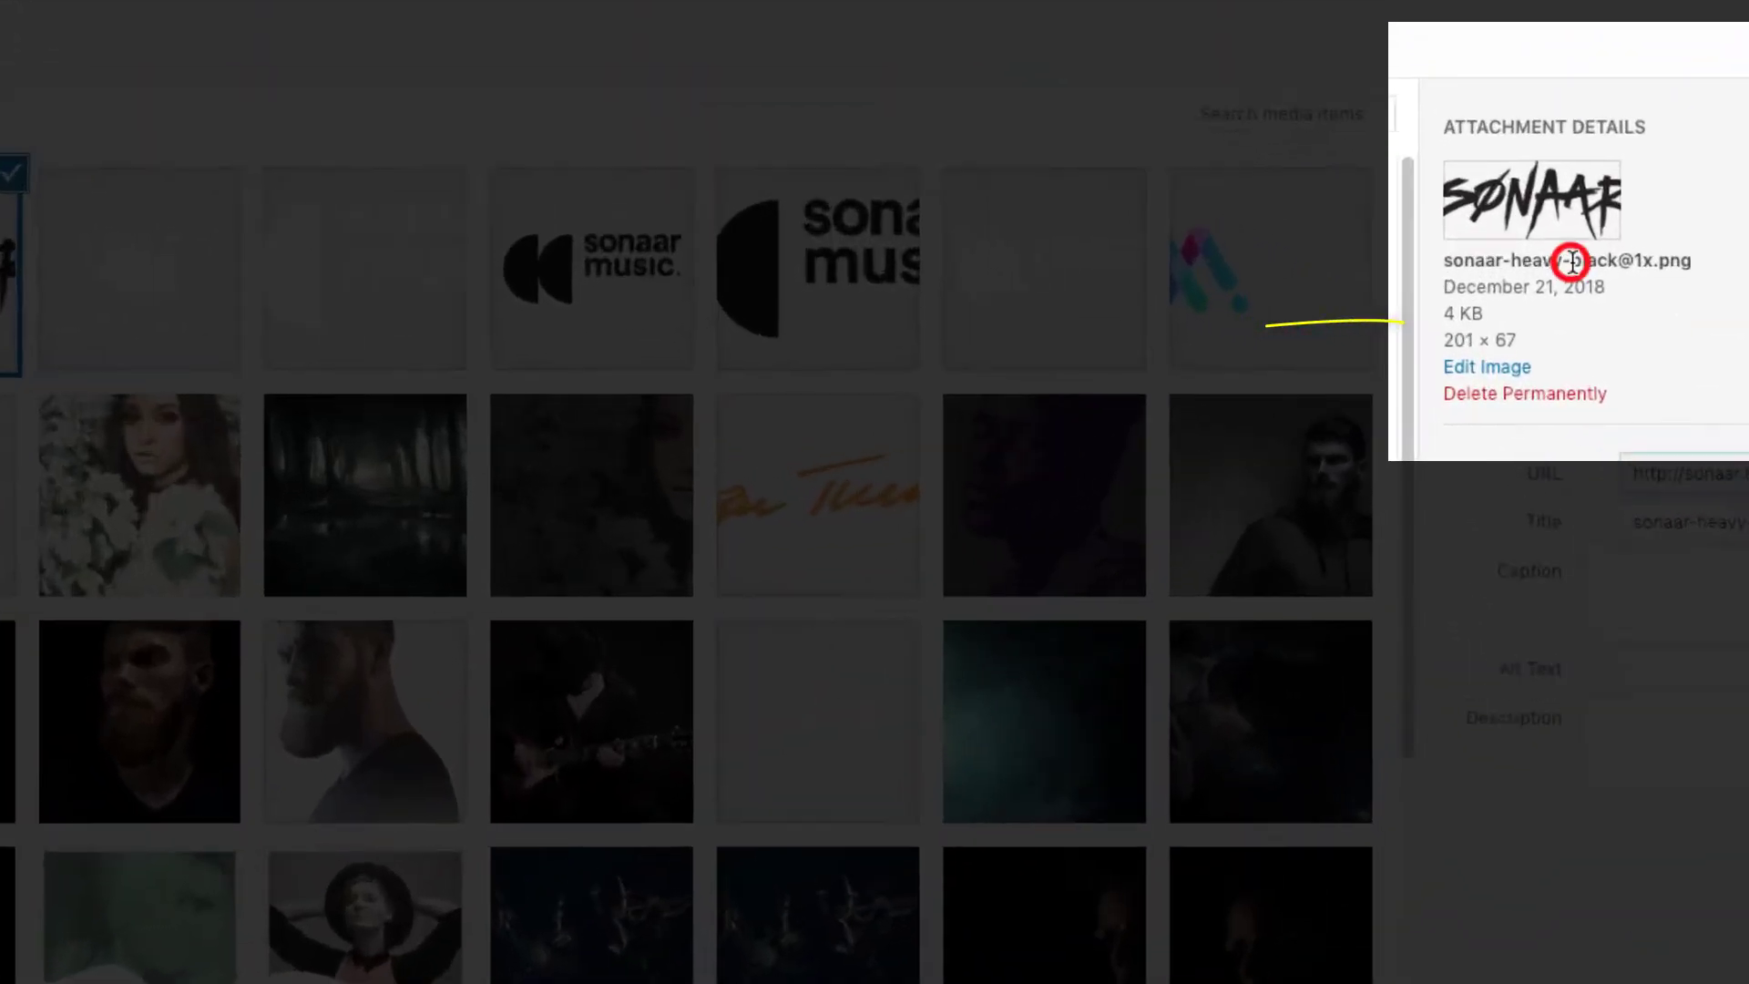
triple_click(1571, 261)
click(1670, 267)
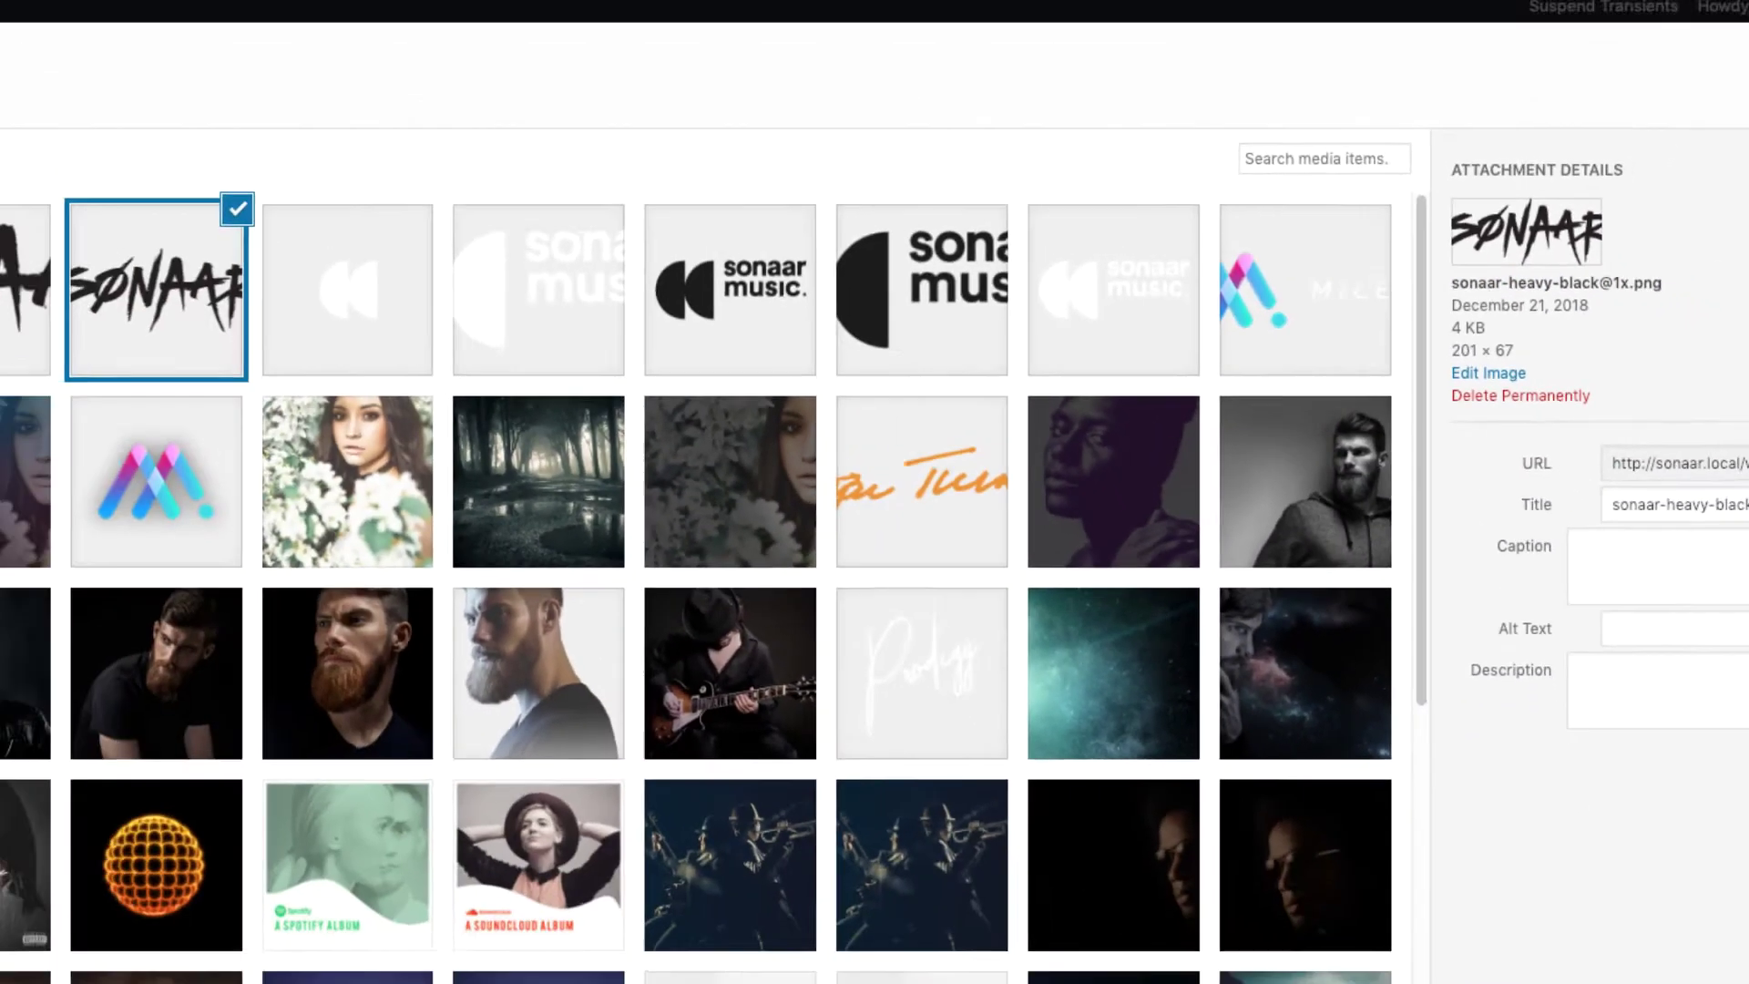
click(1664, 926)
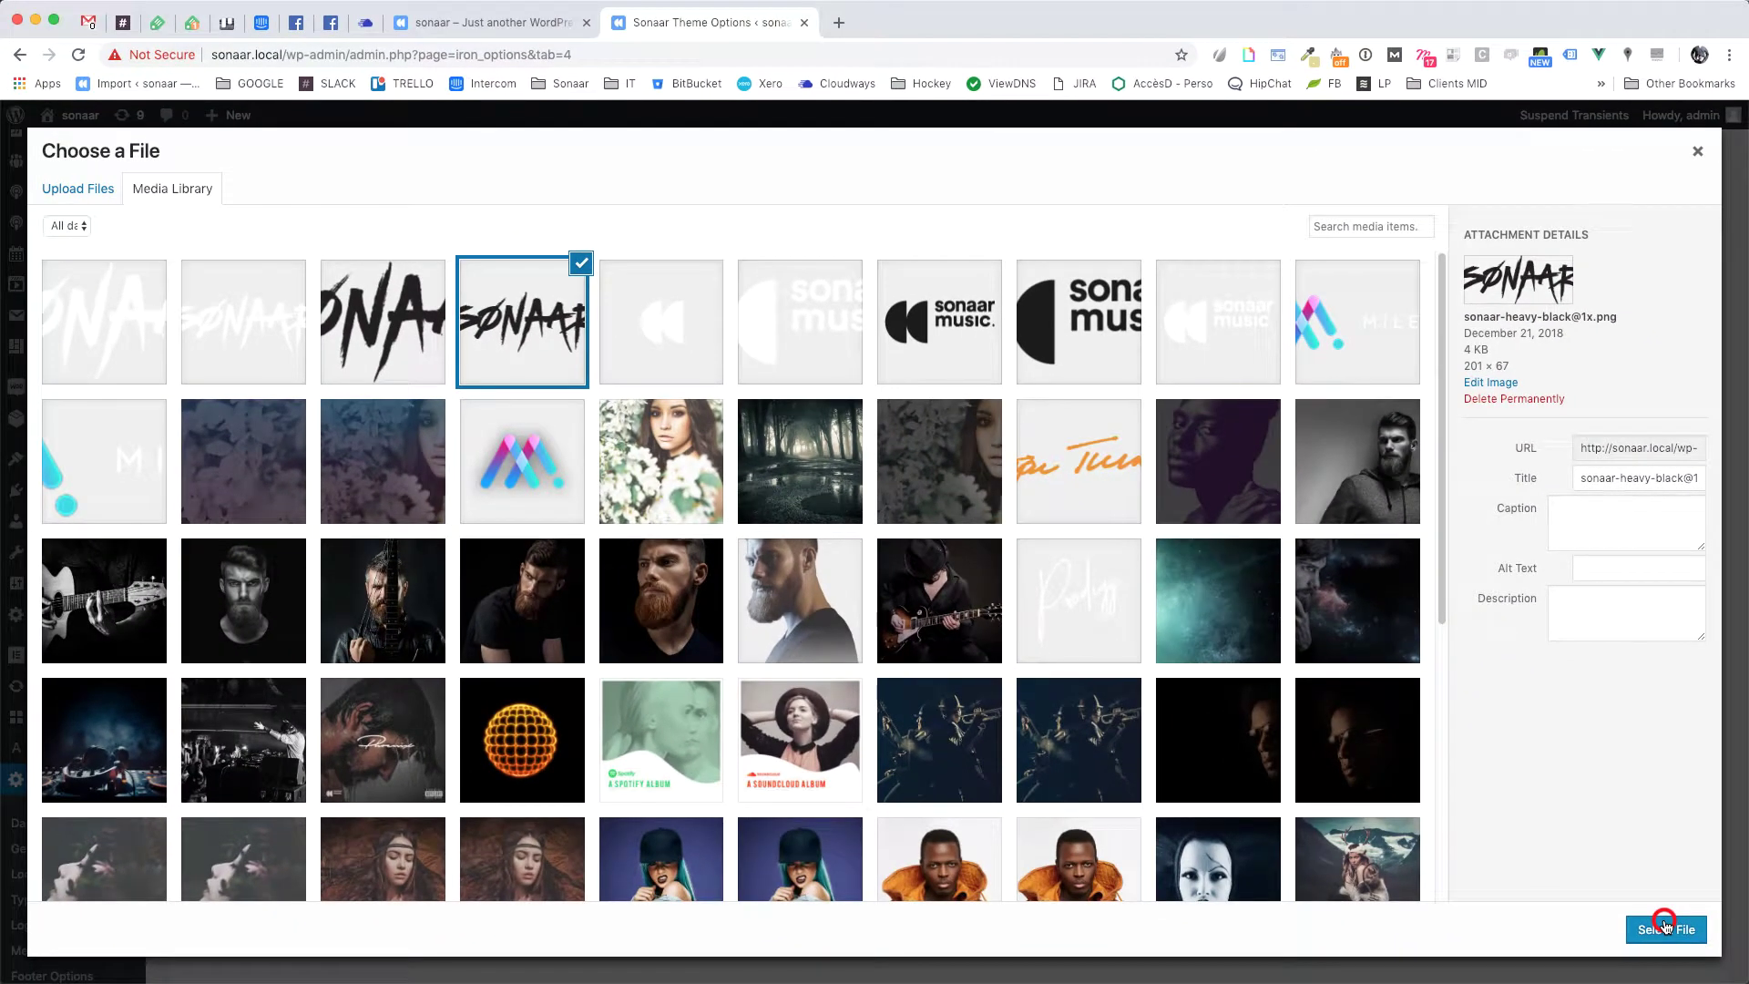
click(941, 434)
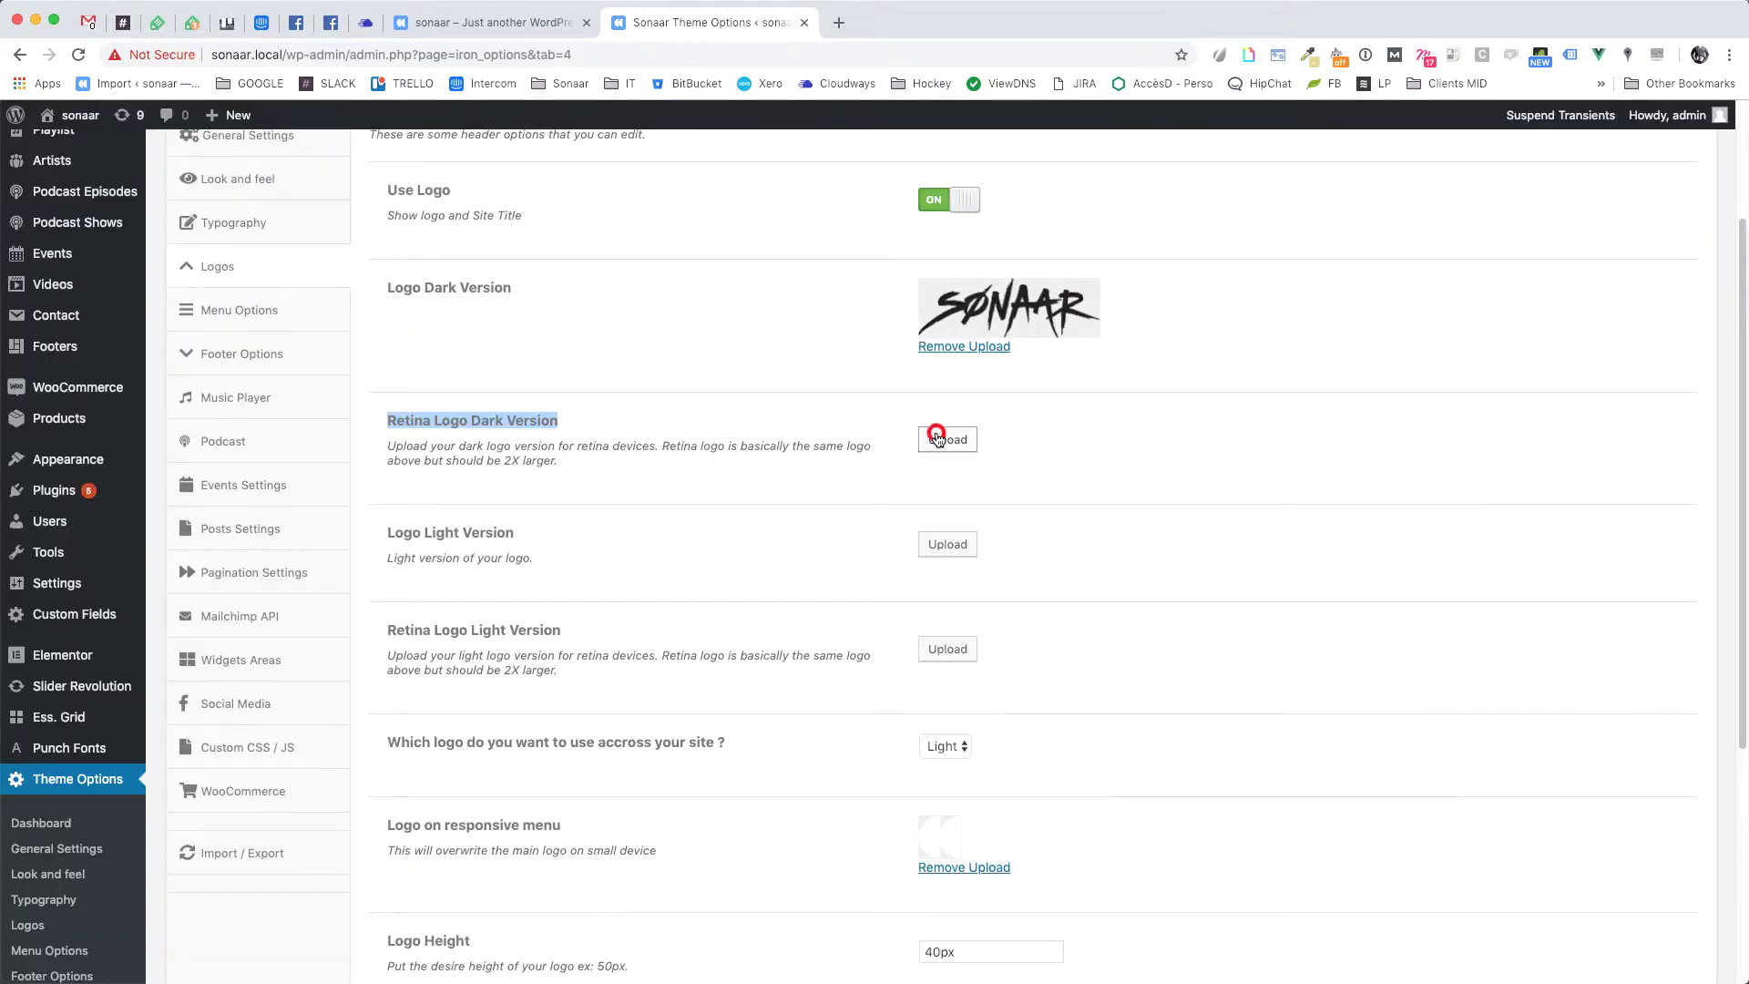
click(178, 189)
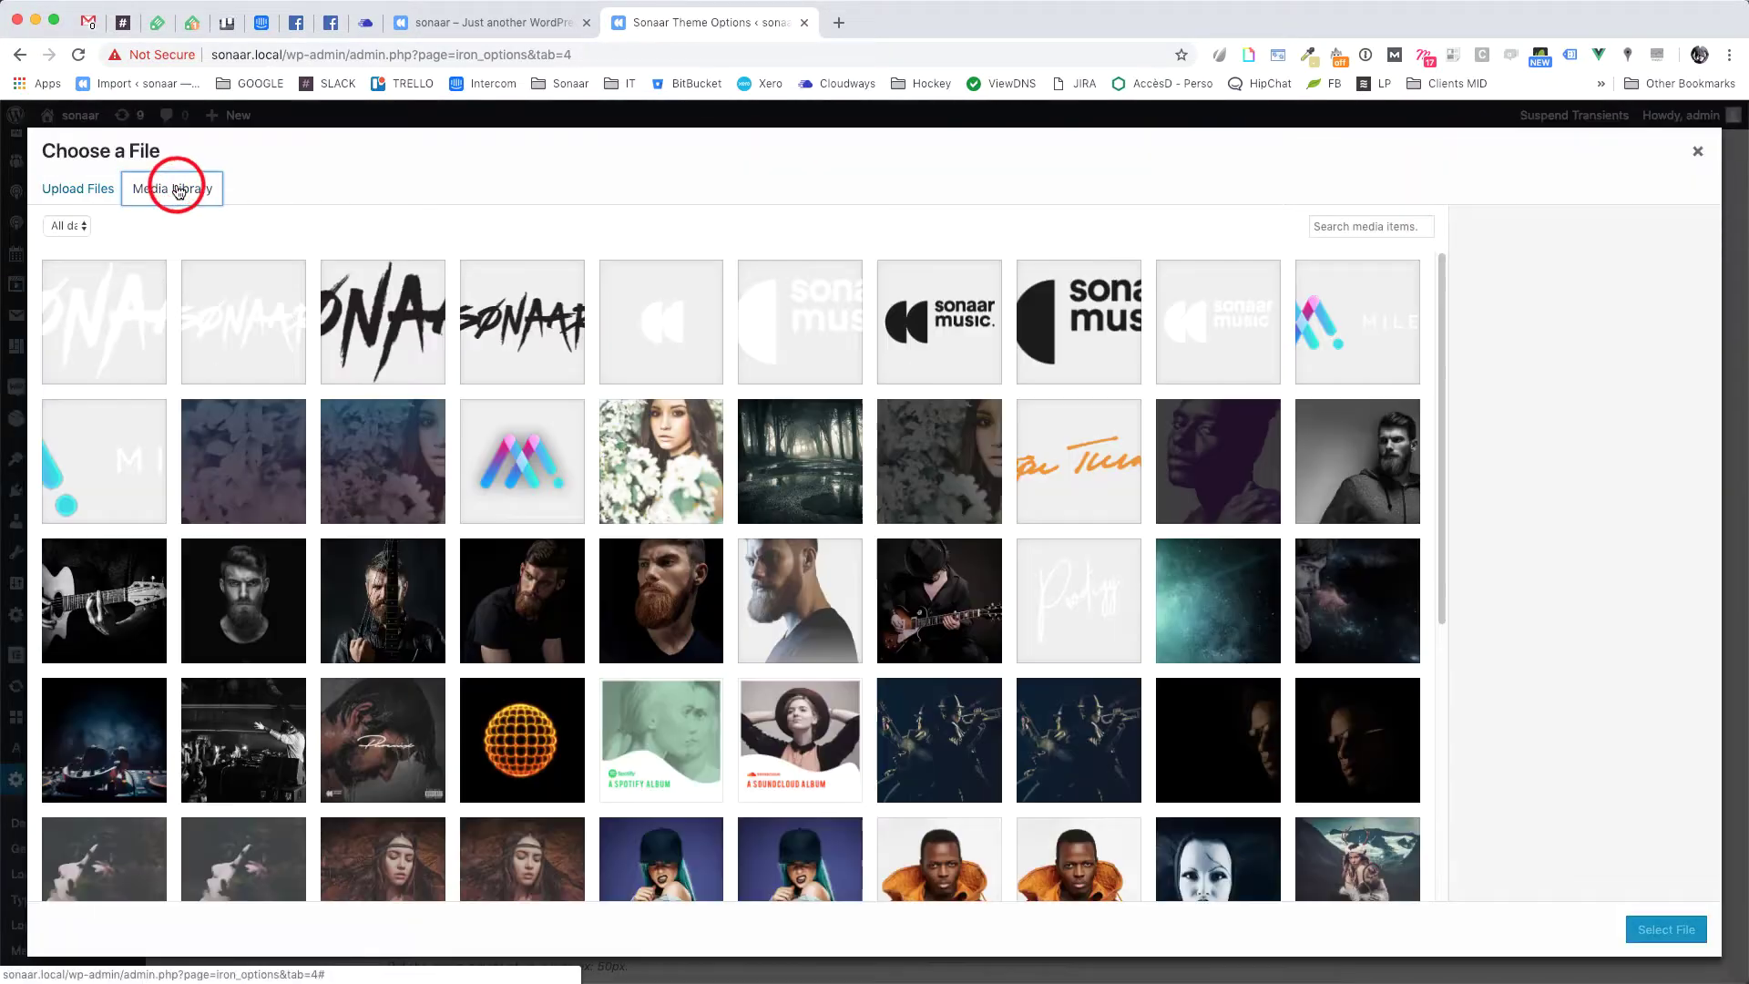
click(359, 324)
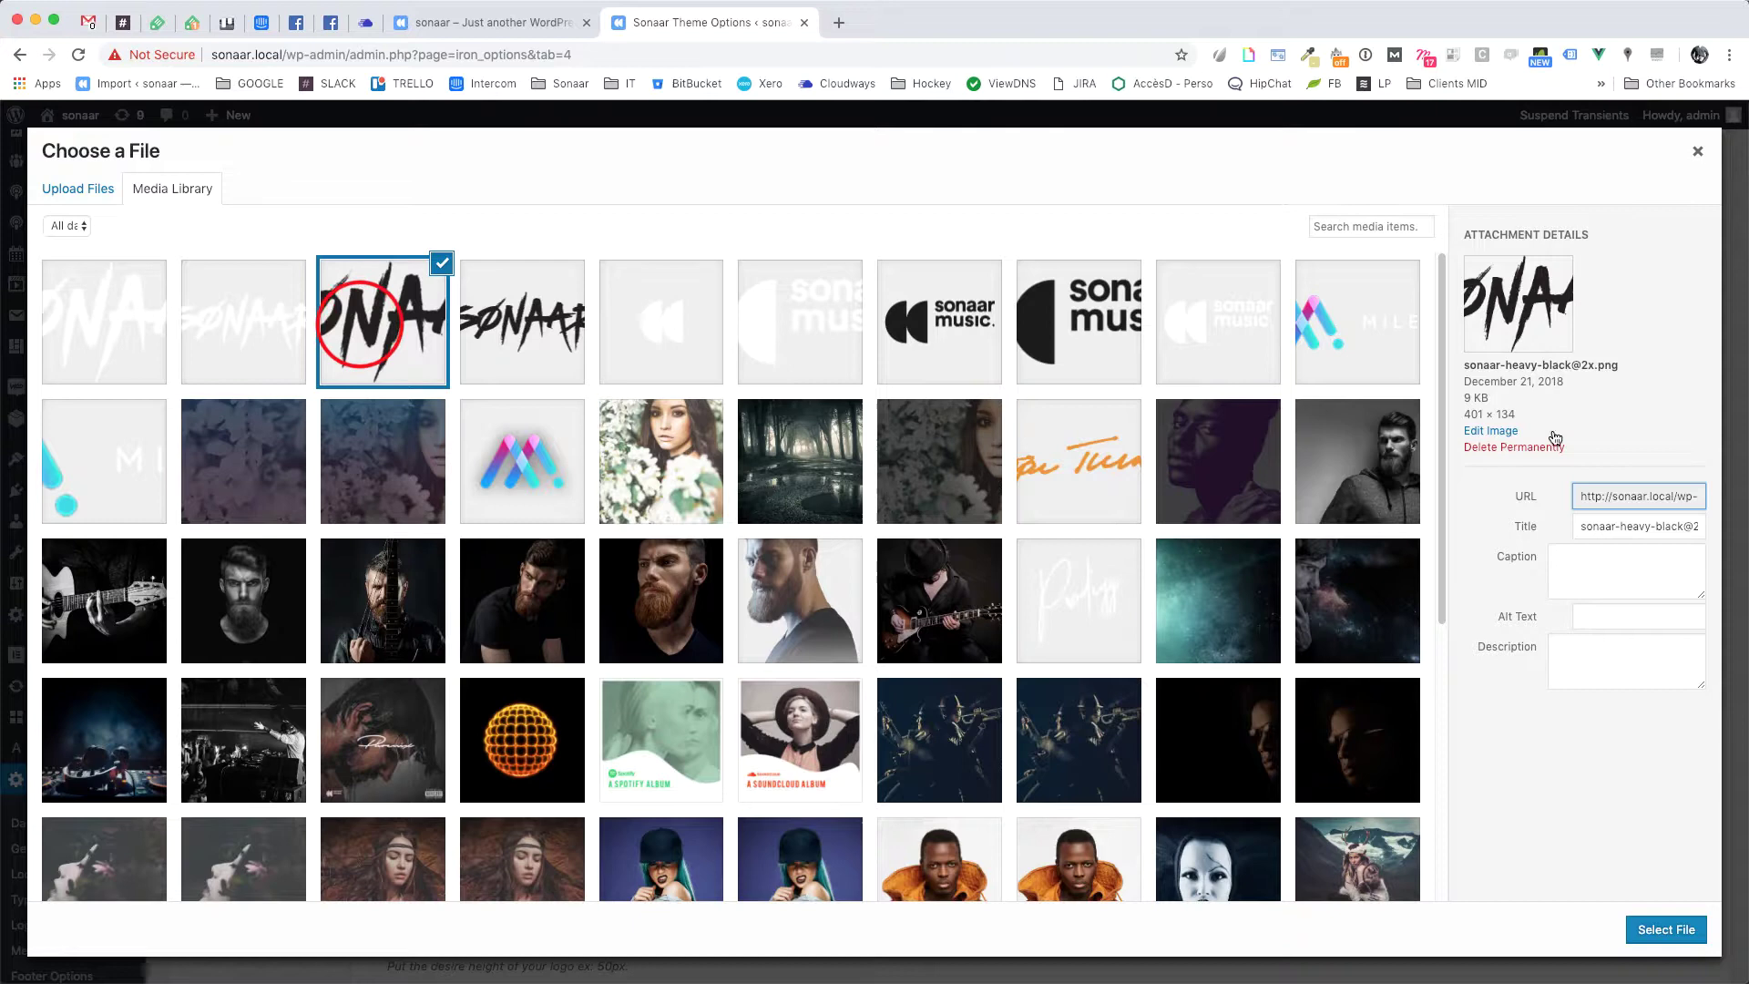
drag(1577, 364, 1603, 364)
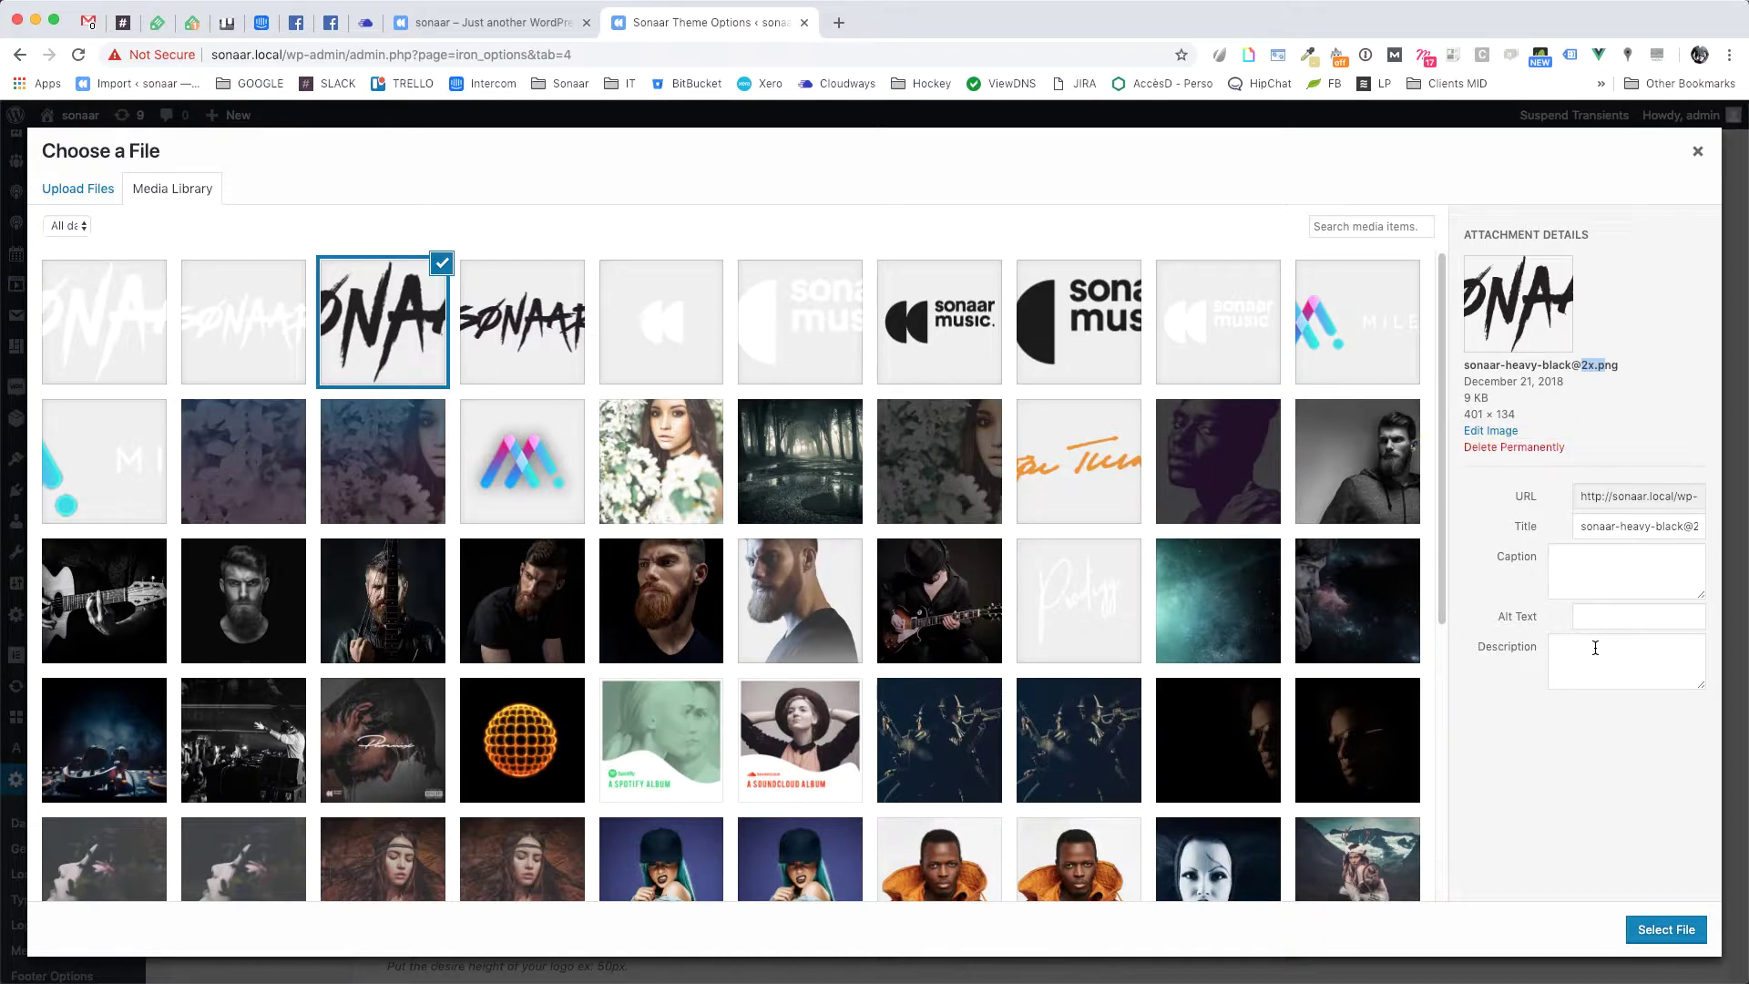
click(1663, 930)
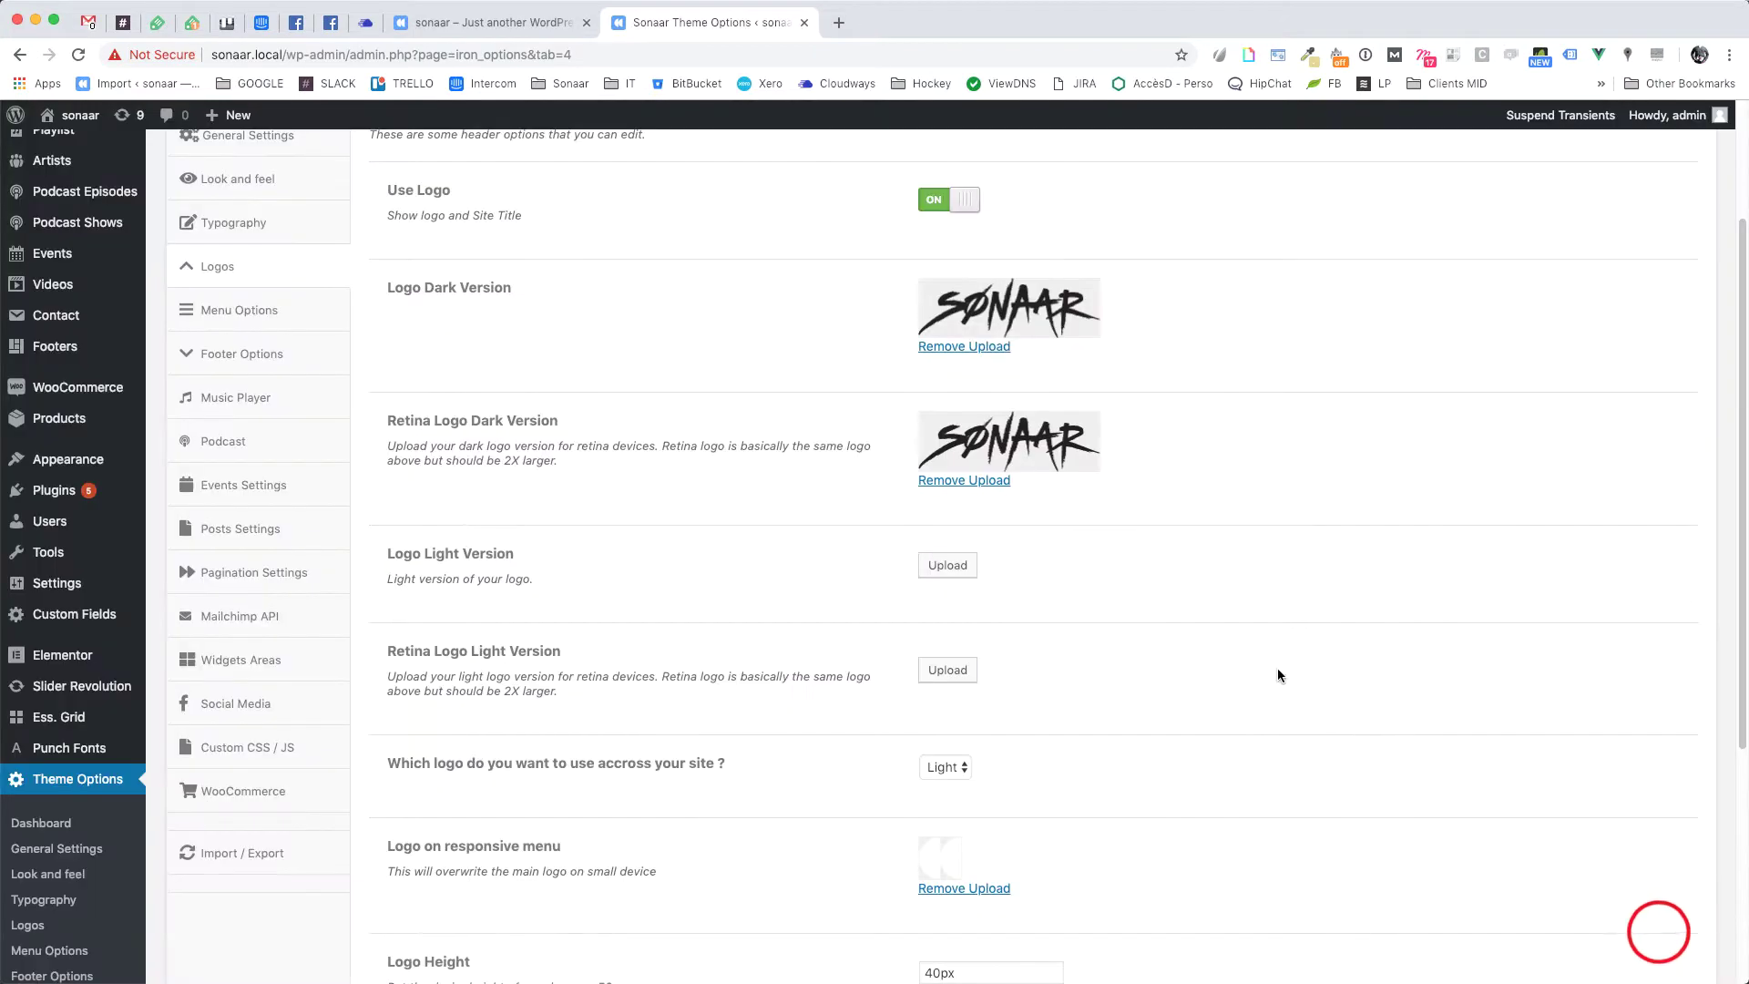
- Assign the white SØNAAR 1x and 2x images to the light logo slots and save
click(943, 563)
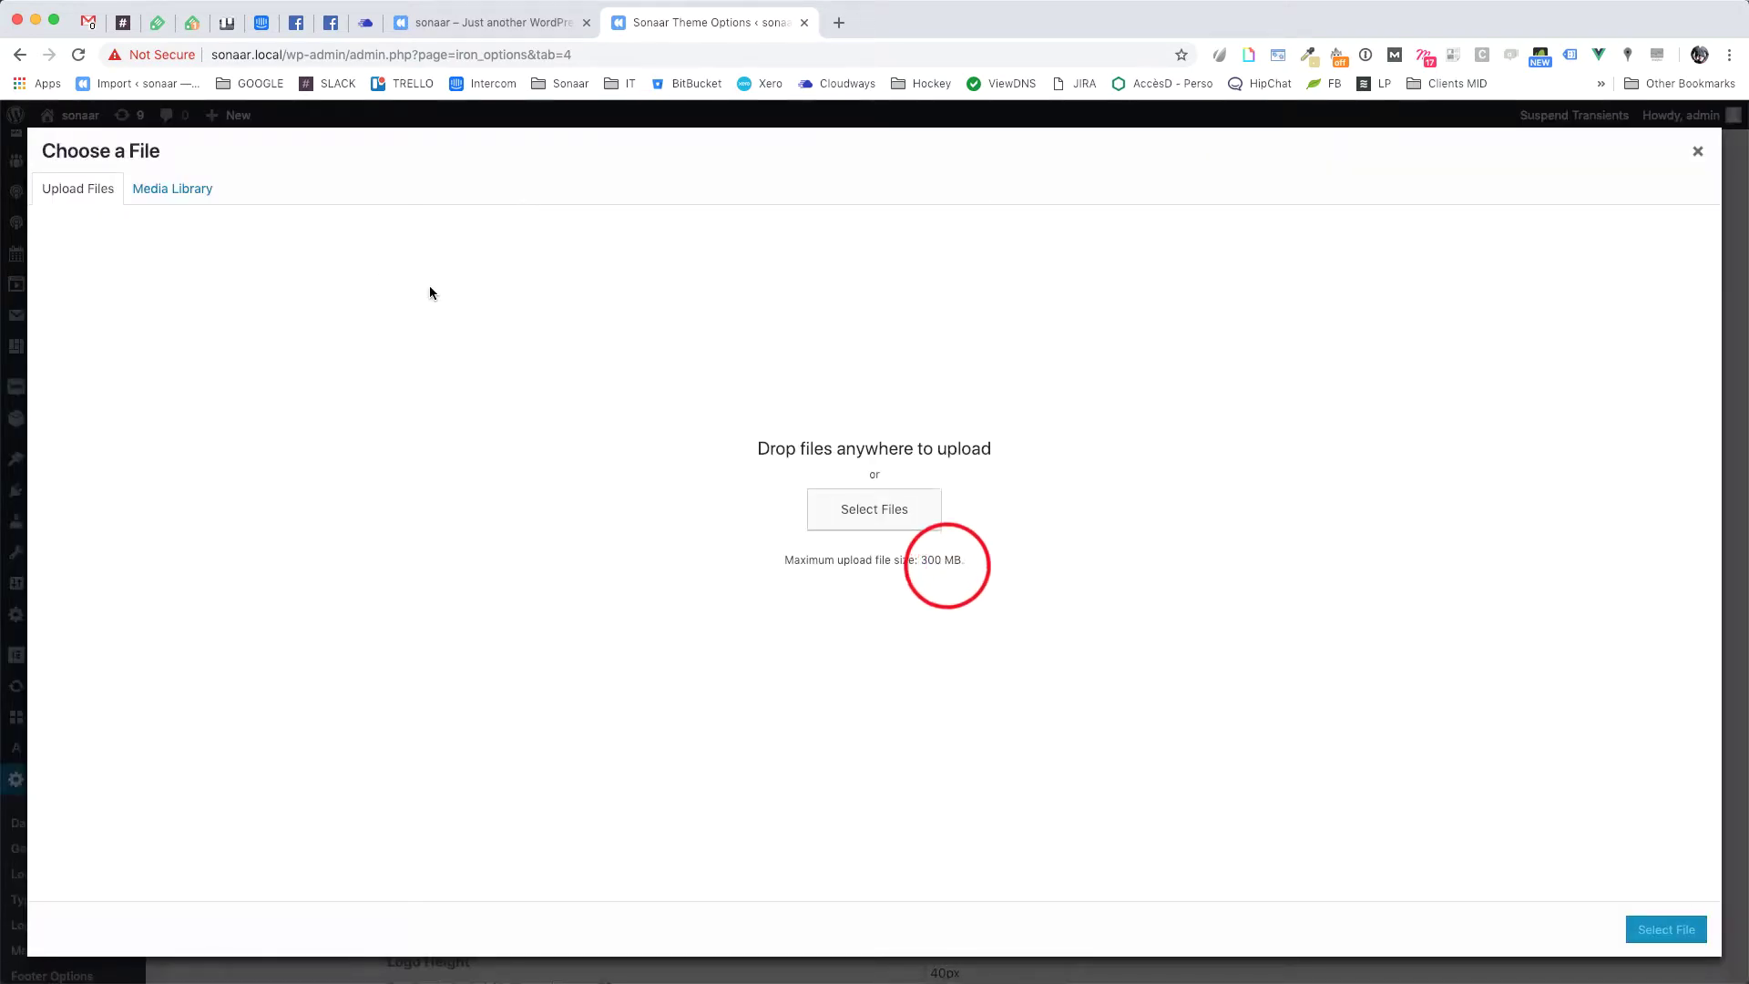
click(172, 188)
click(248, 304)
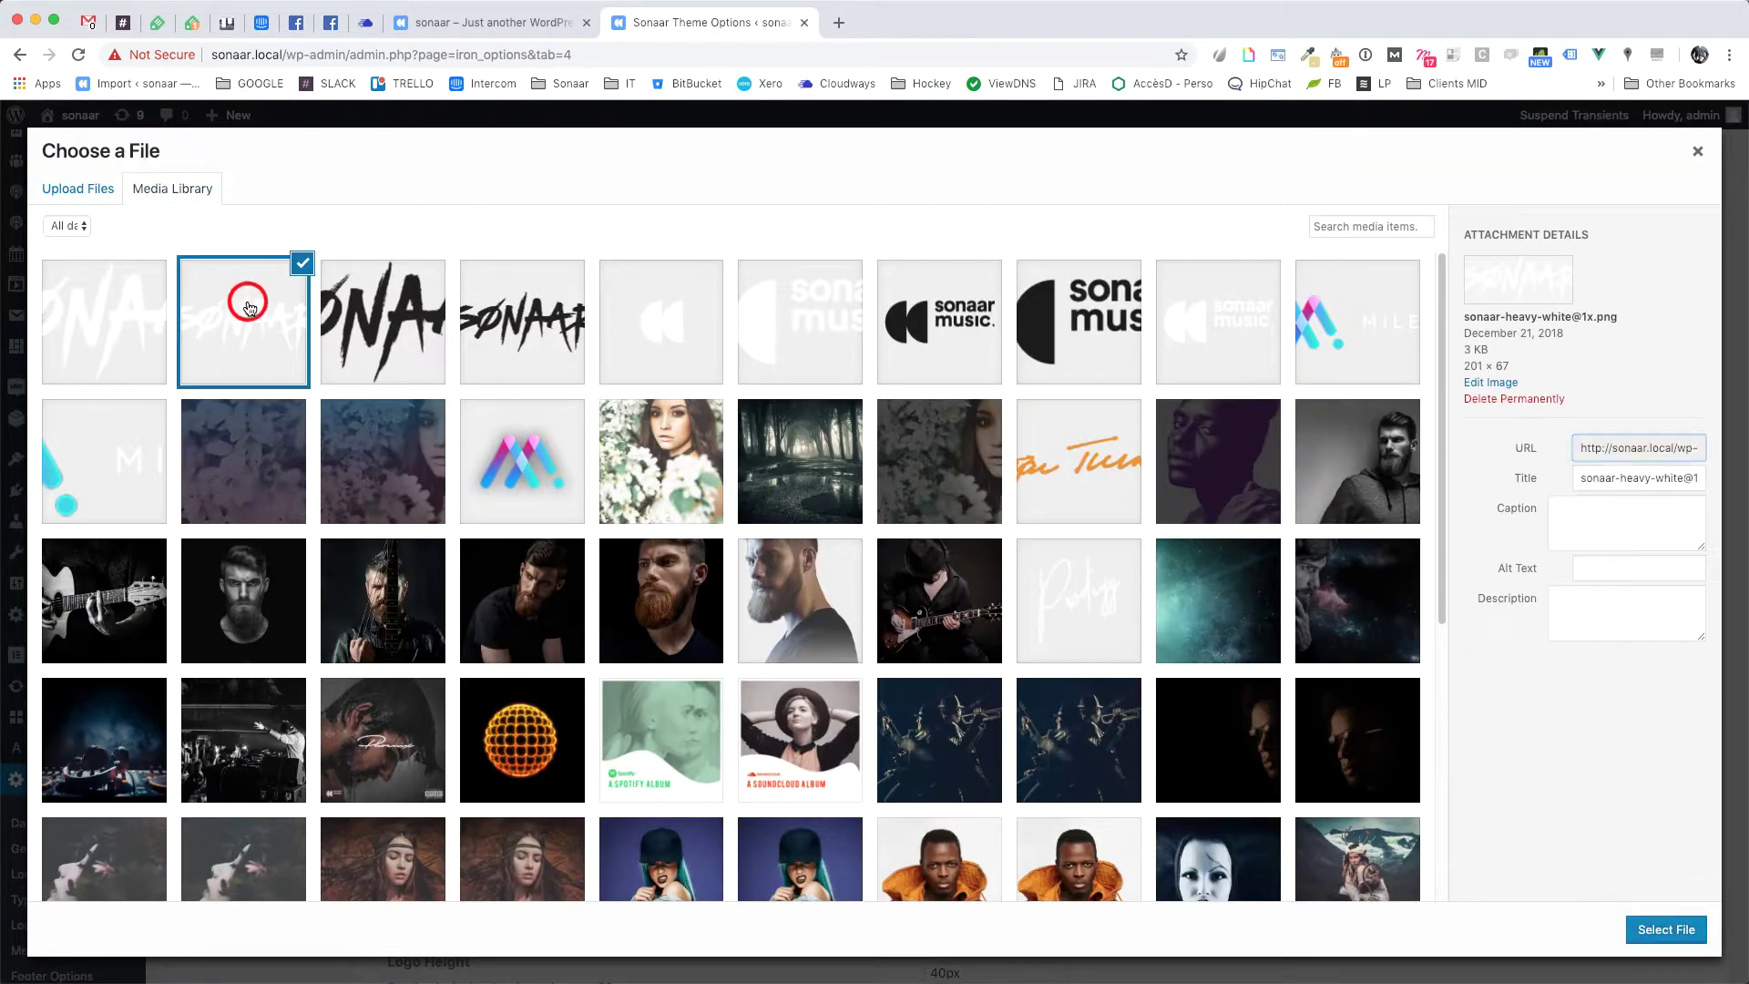
click(1681, 930)
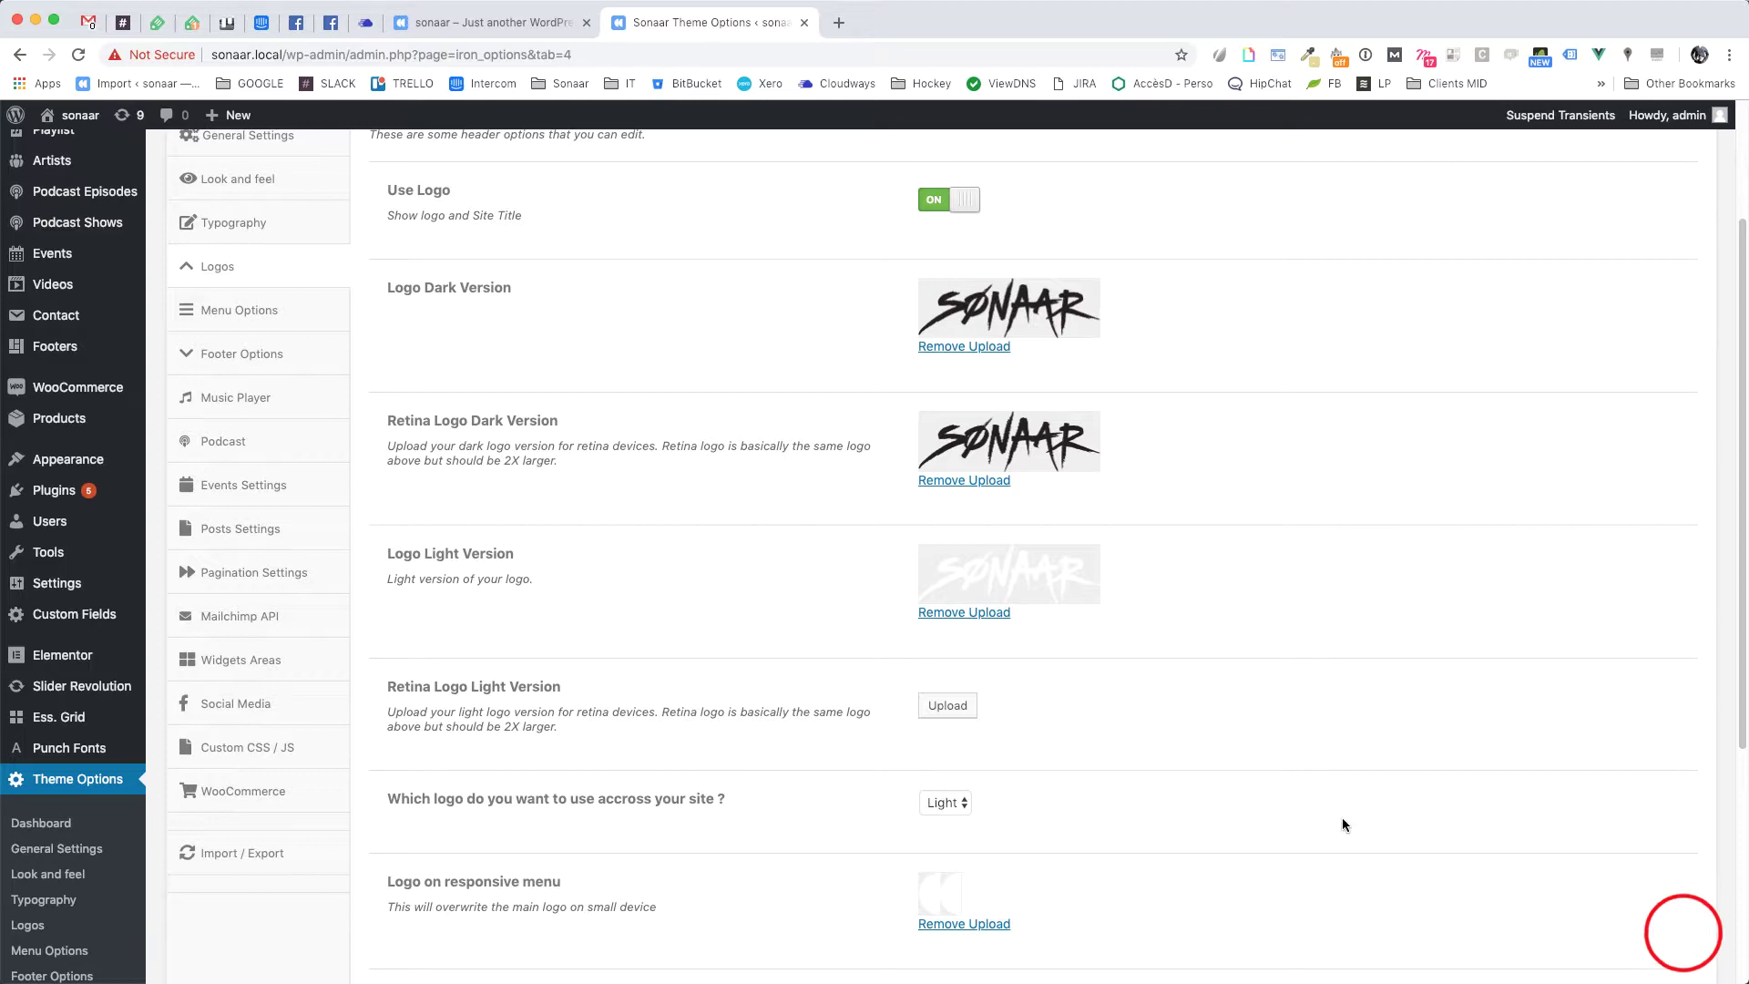
click(945, 706)
click(191, 178)
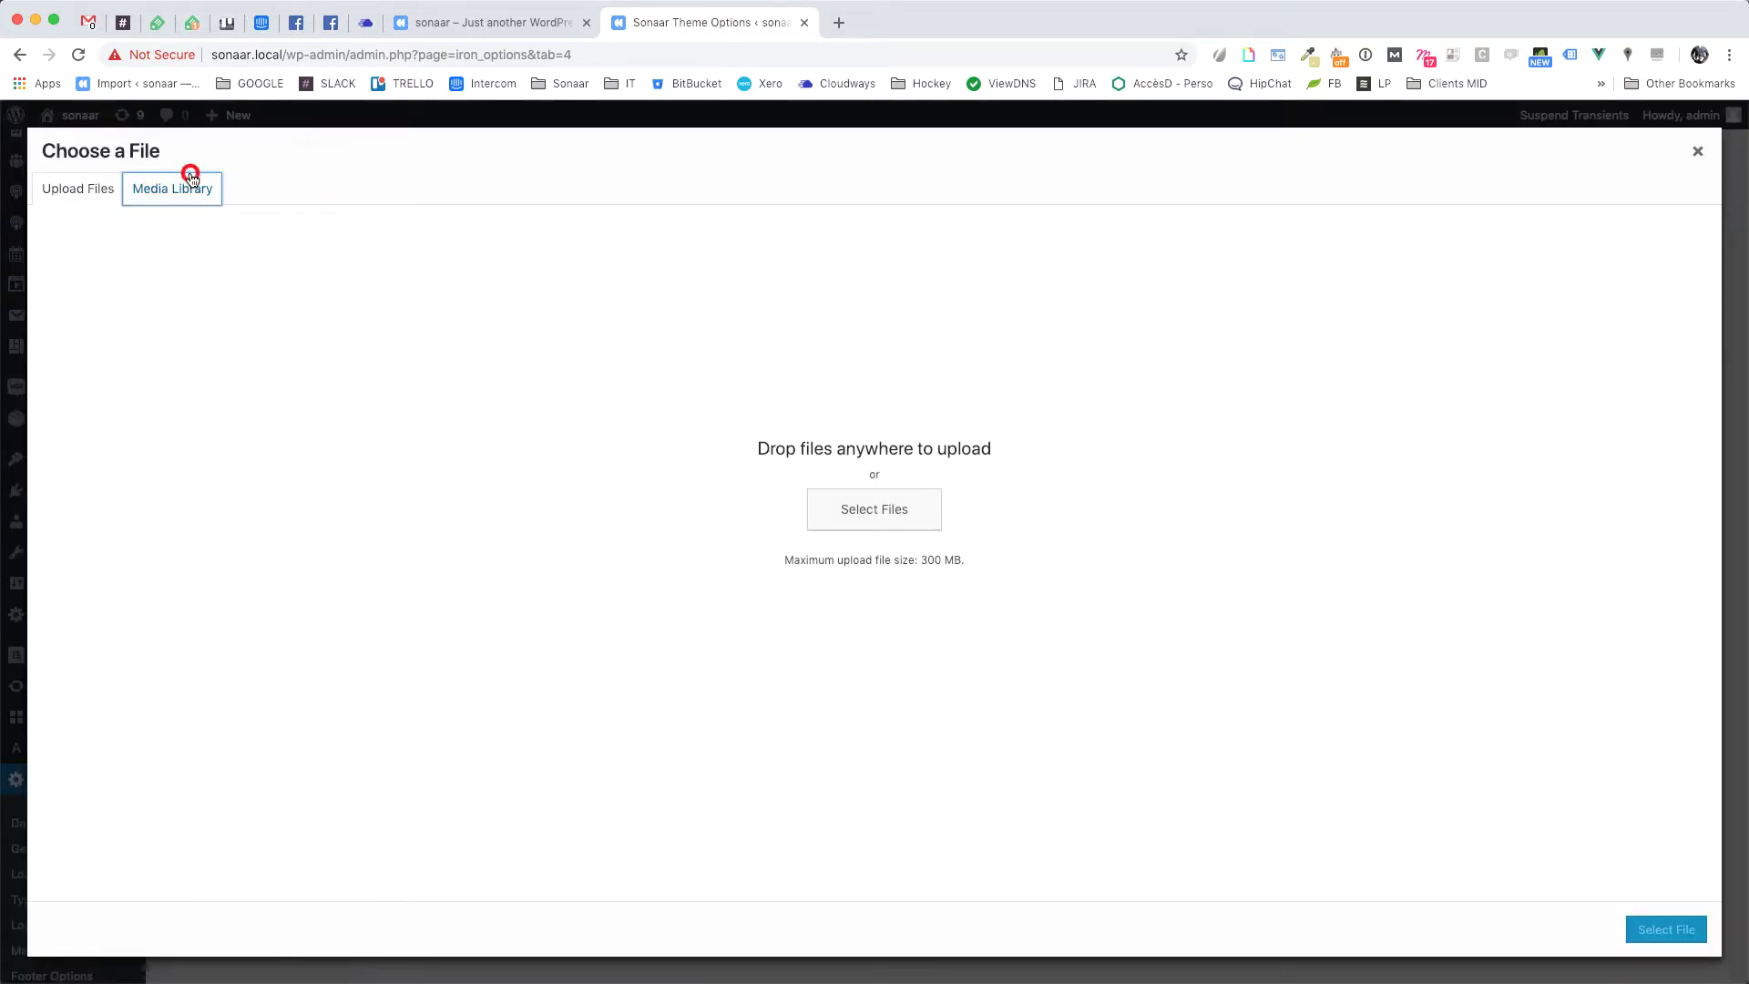
click(97, 304)
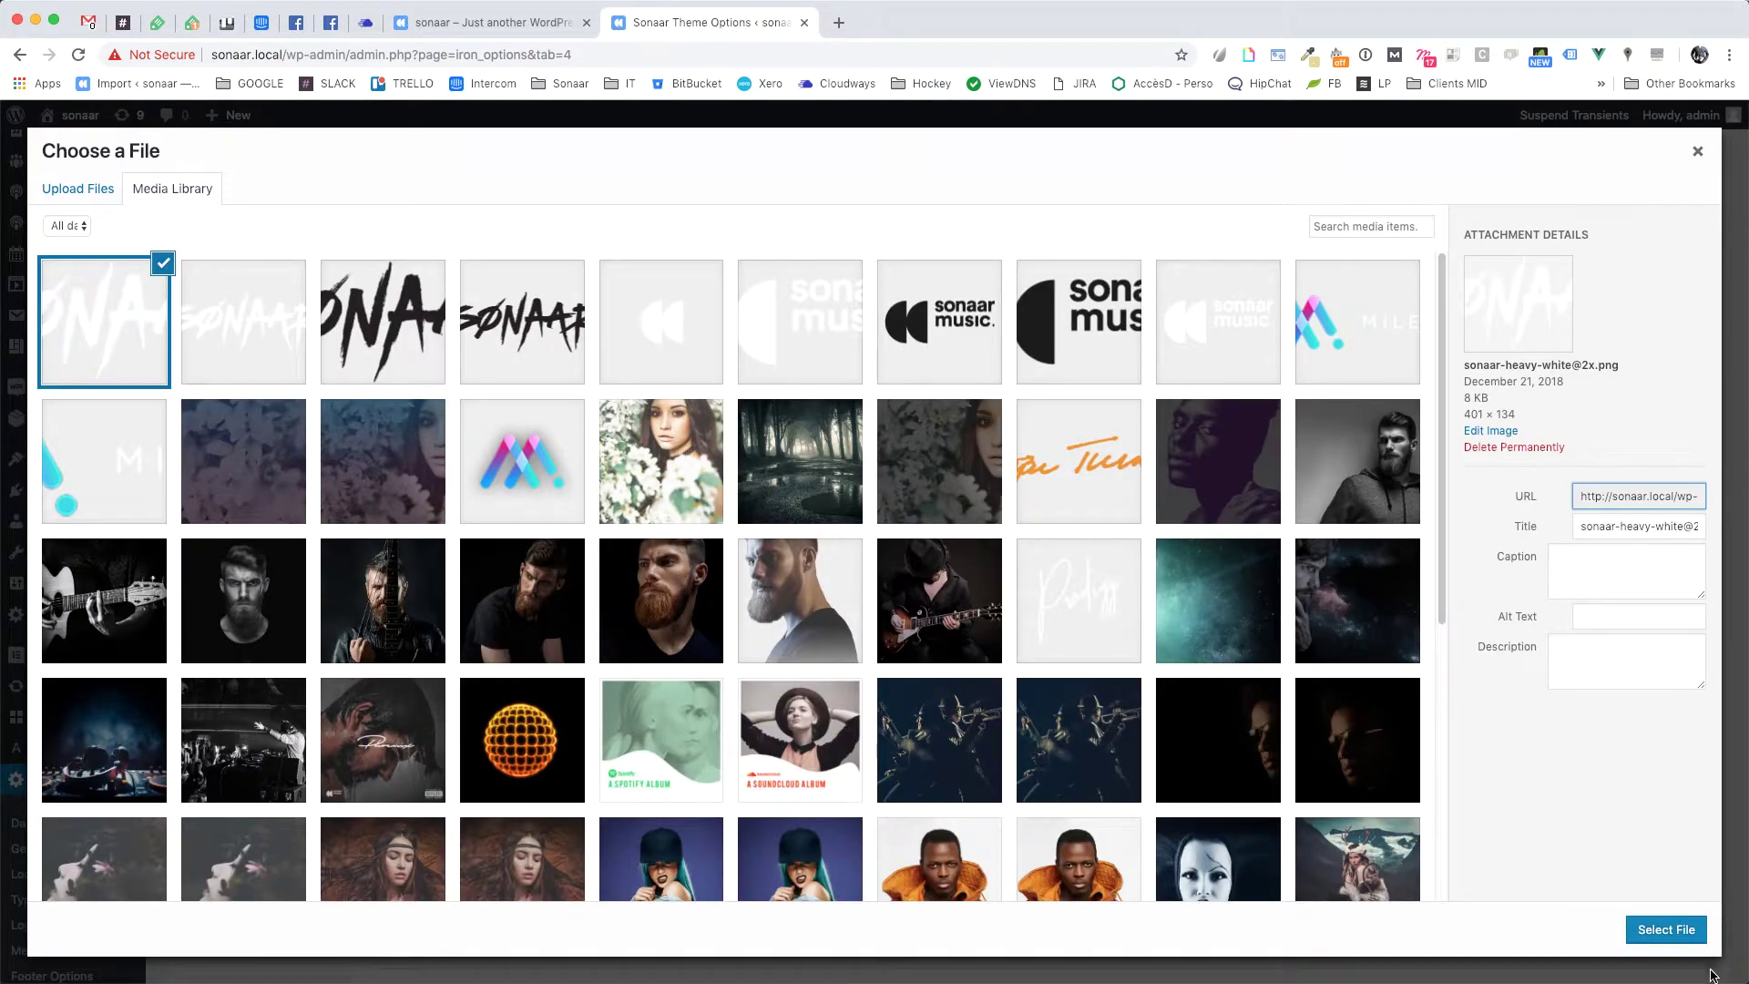
click(1681, 934)
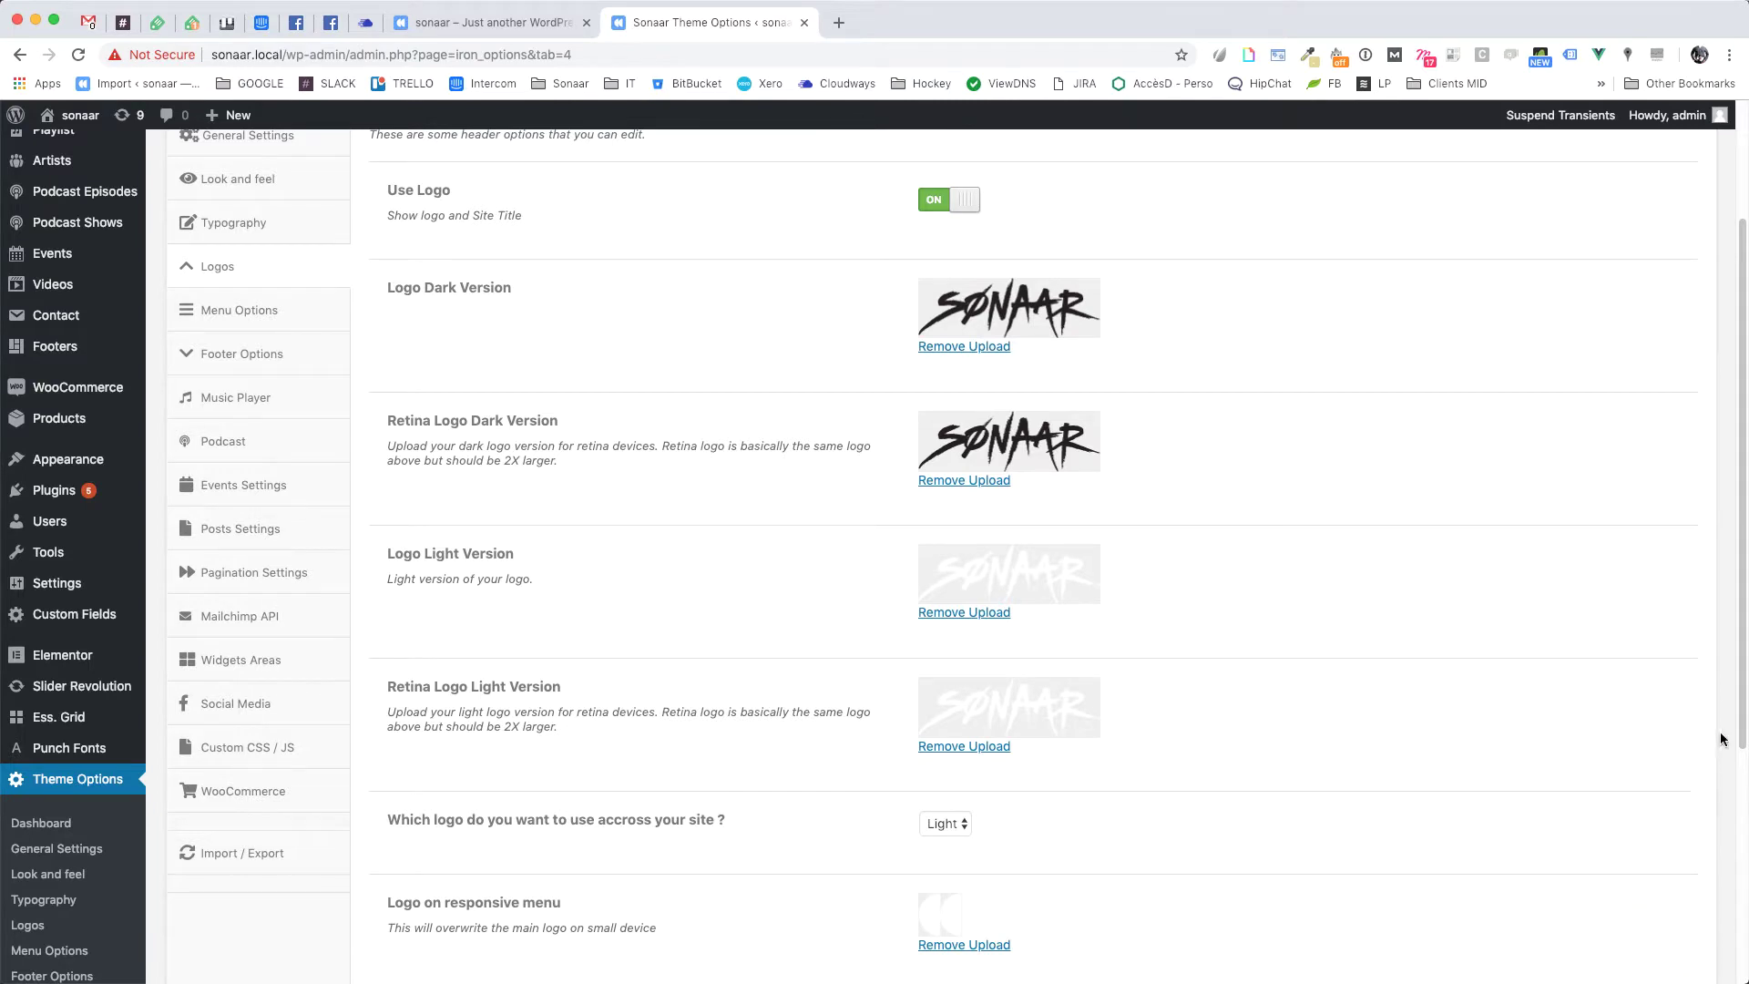
drag(1740, 700, 1741, 722)
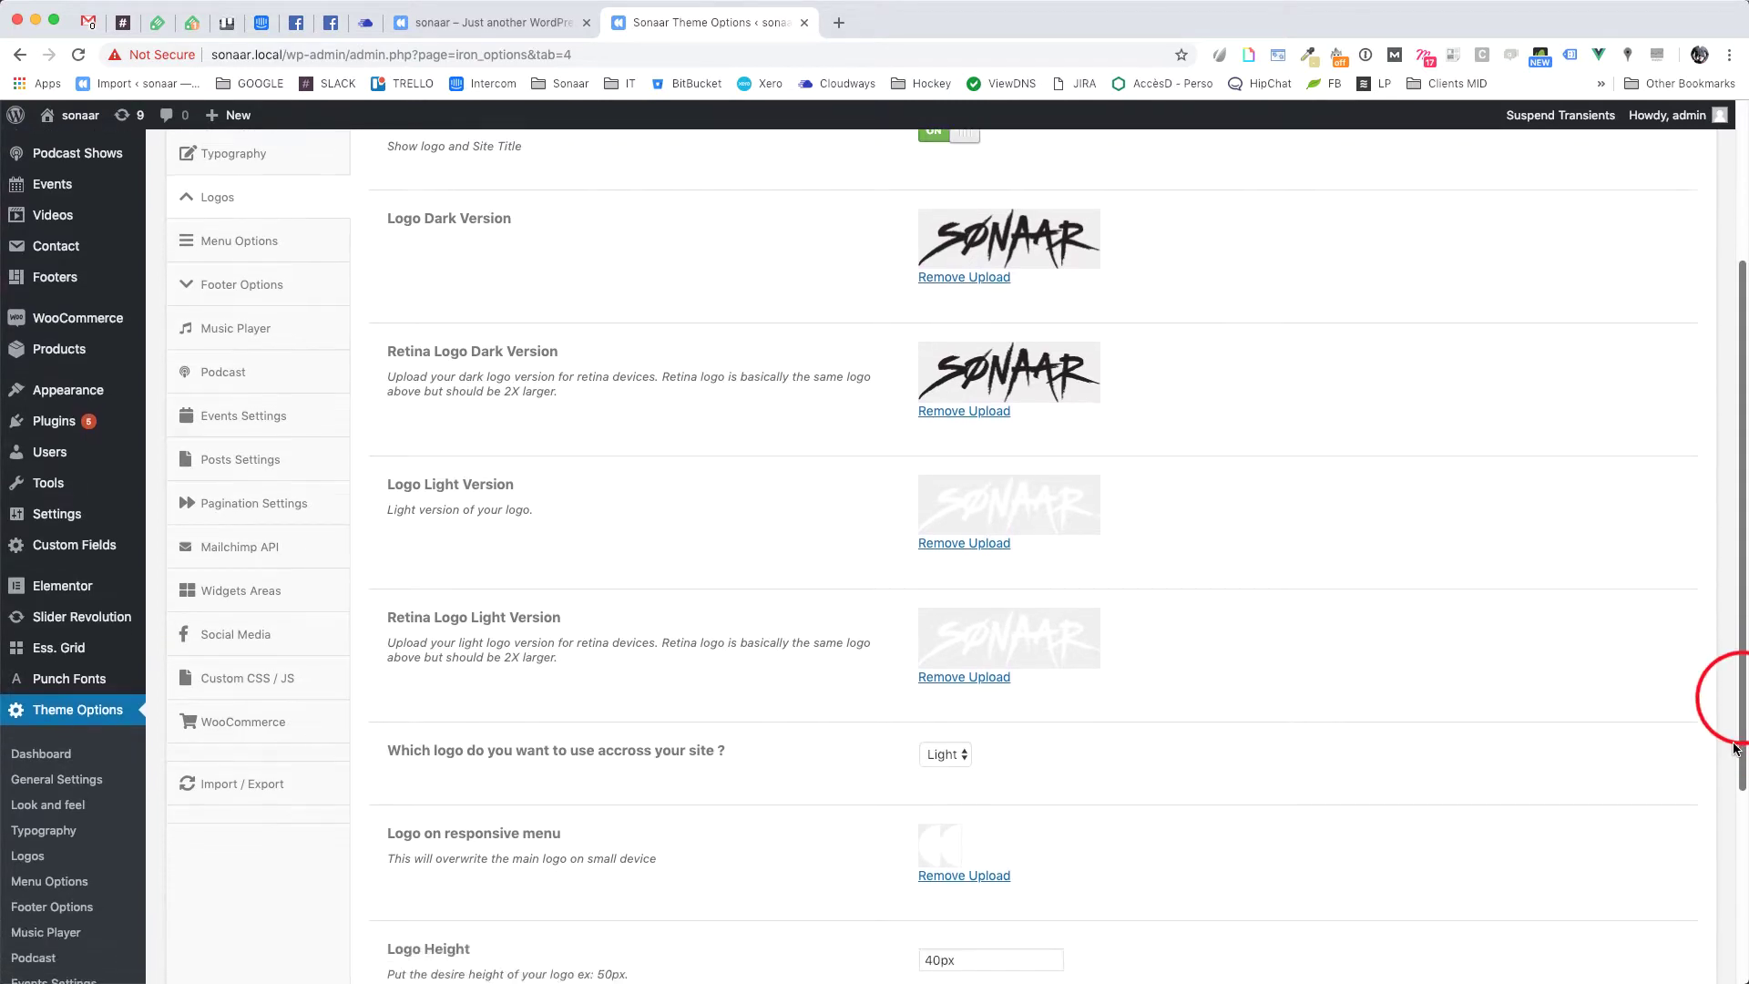
drag(1736, 749, 1733, 859)
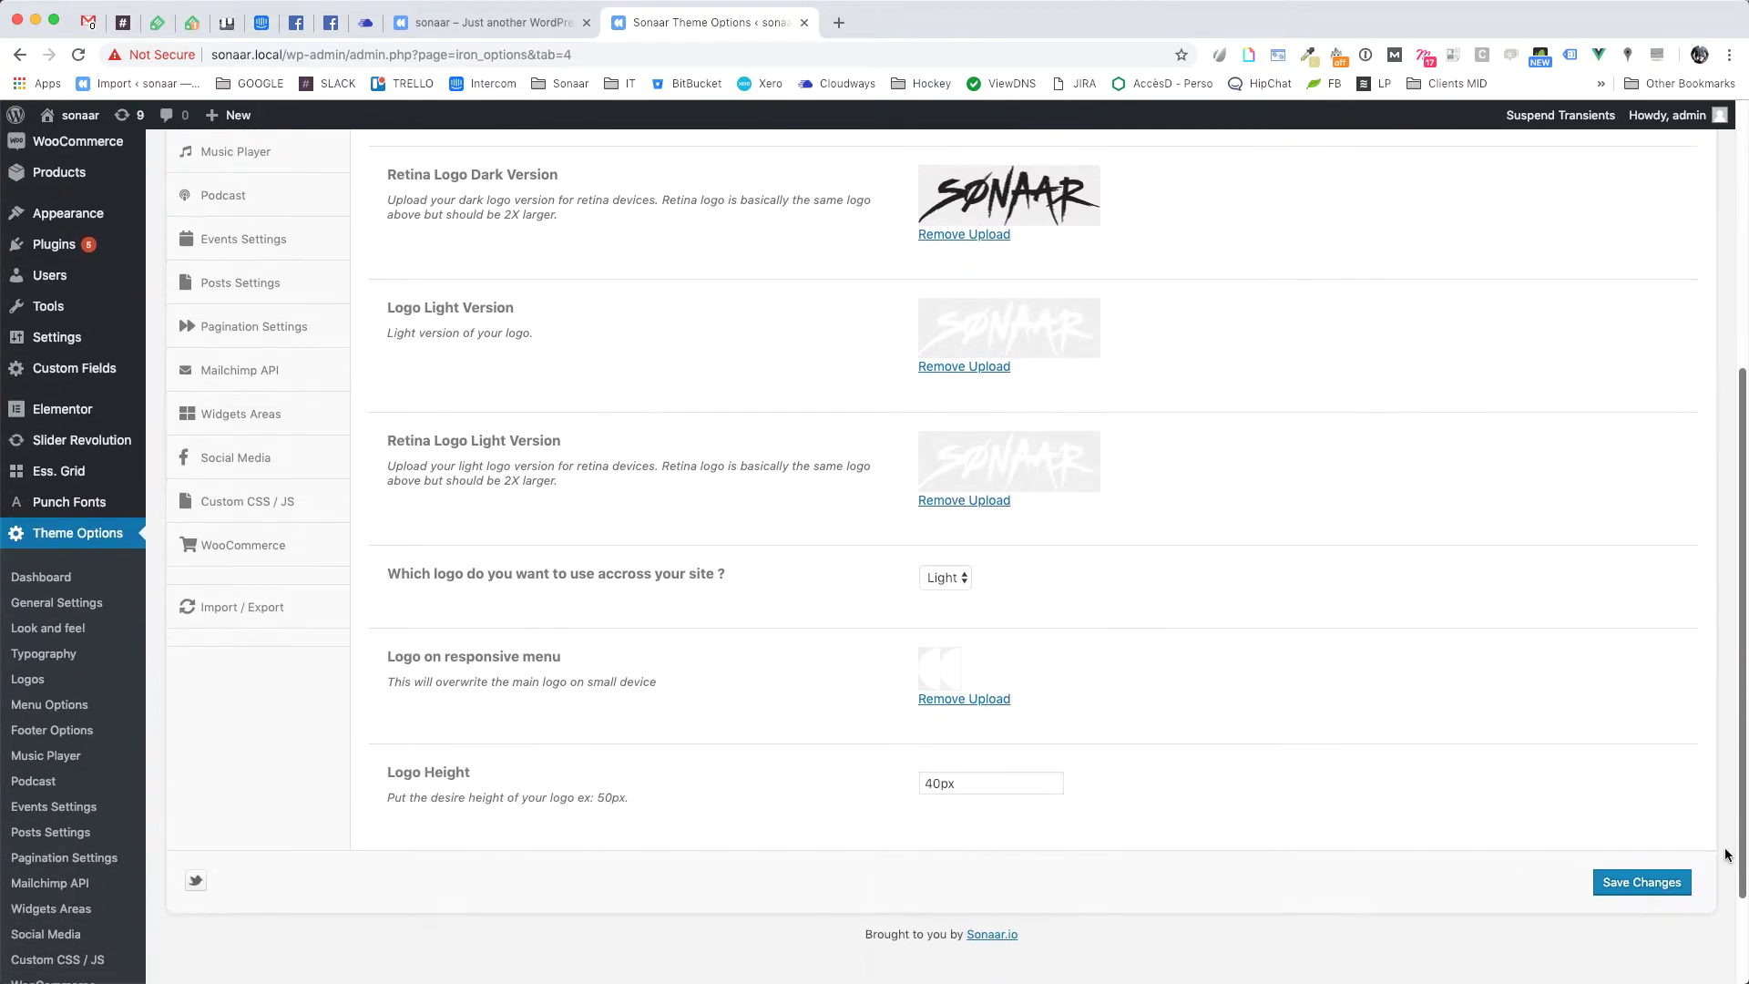
click(1647, 880)
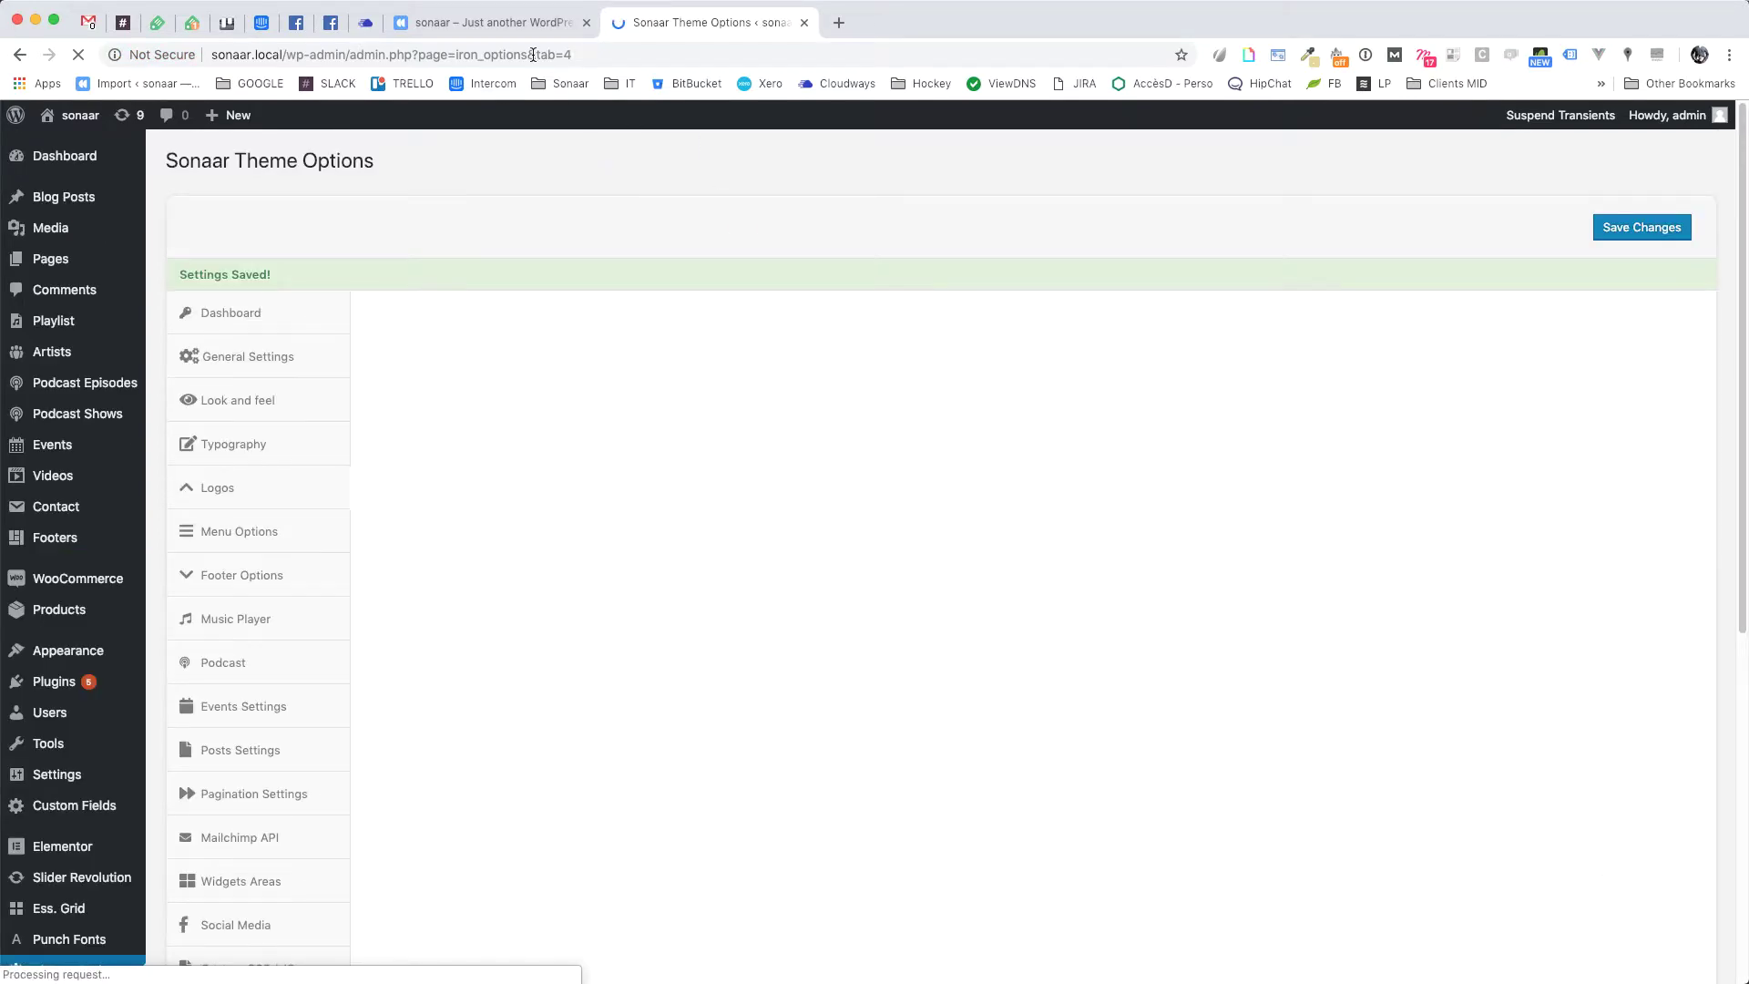
- Empty the cache and hard-reload the live site, scrolling down to see the sticky-header logo
click(532, 20)
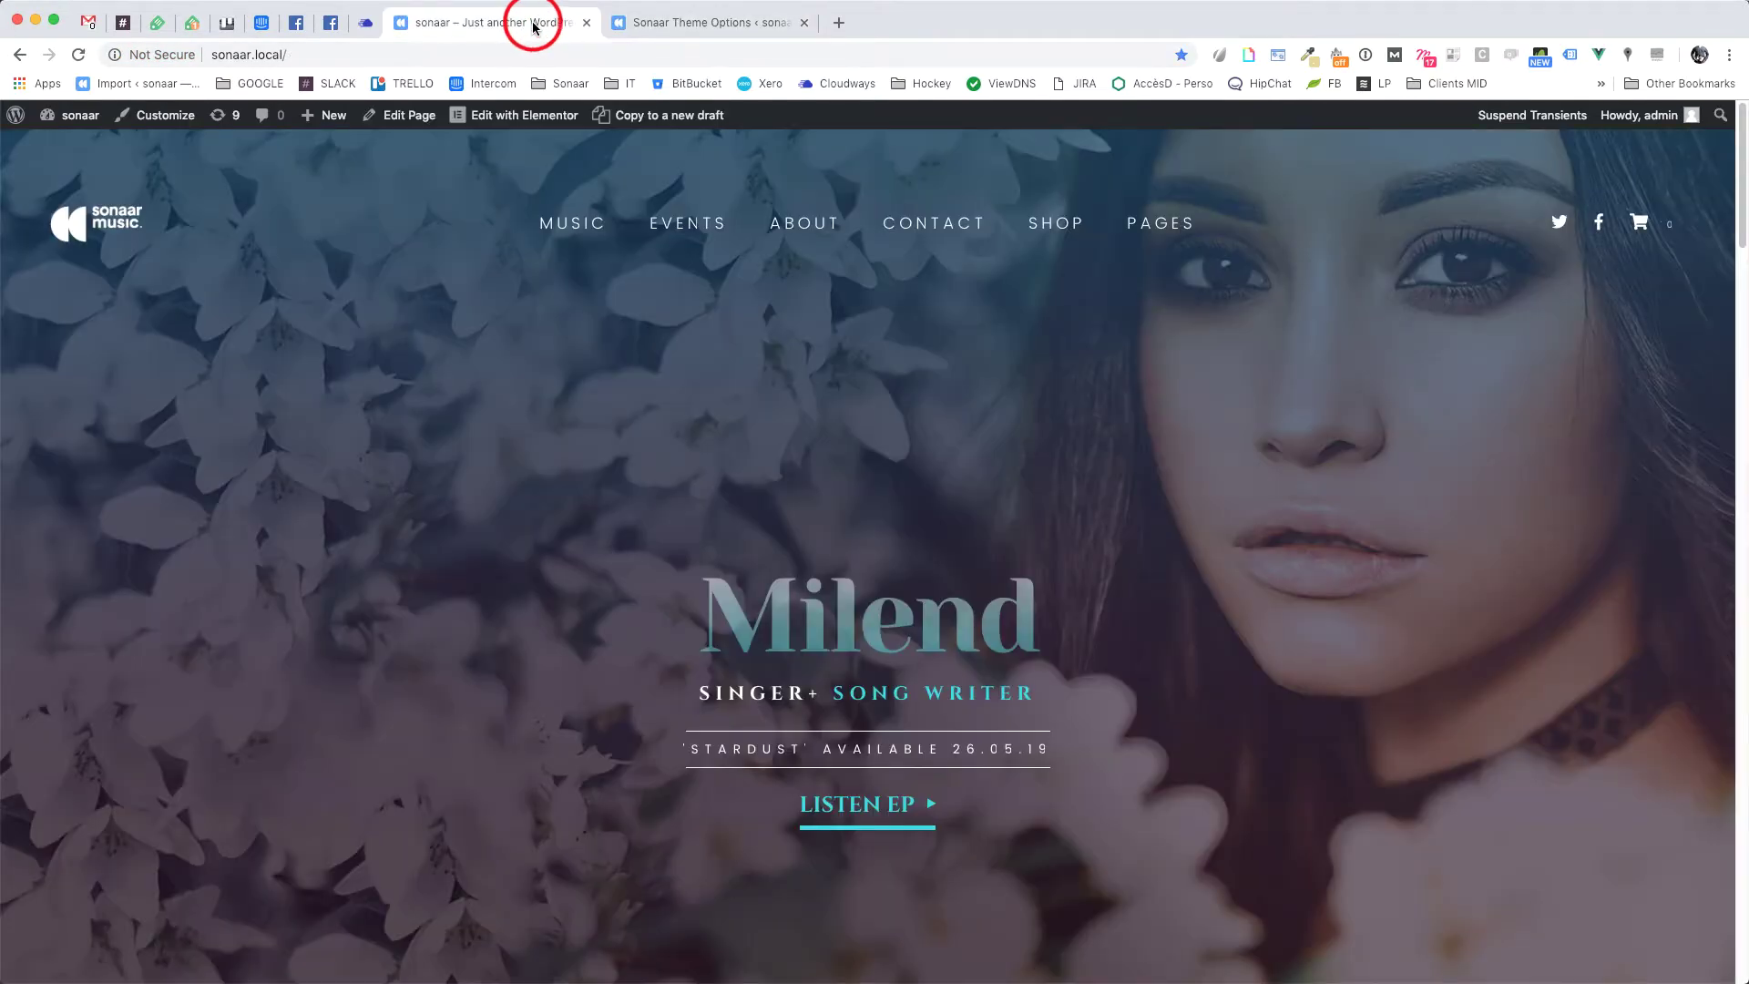
right_click(78, 56)
click(178, 139)
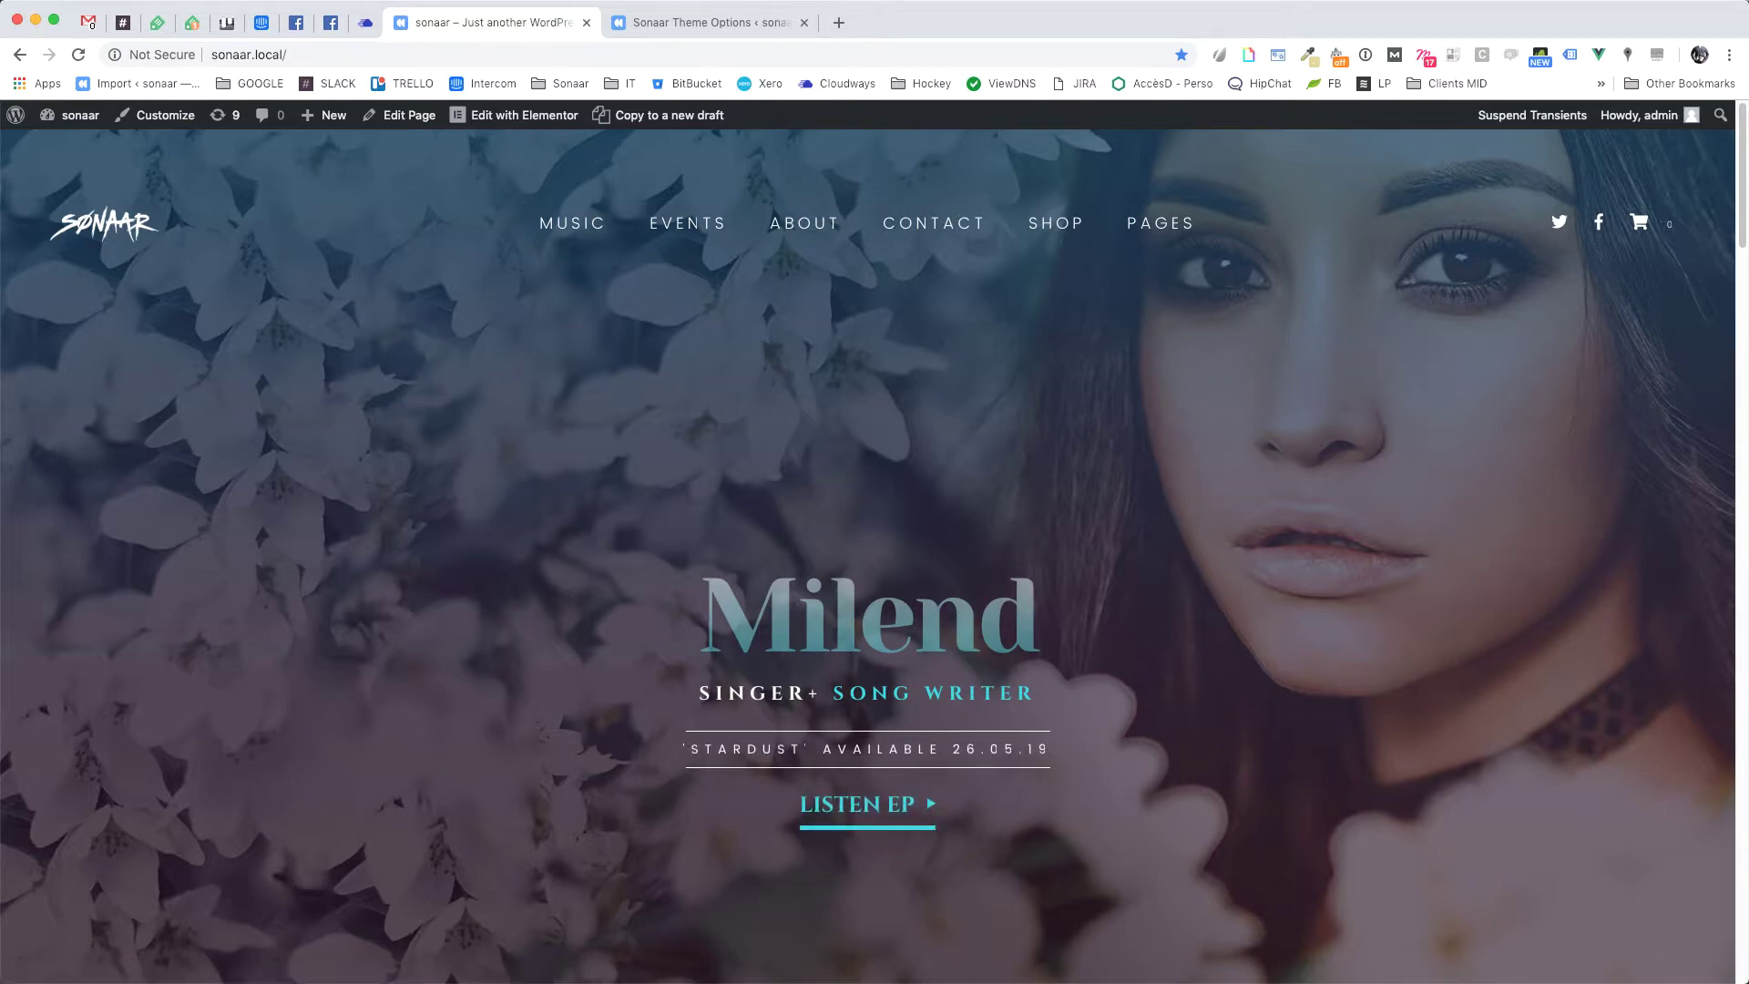
scroll(1743, 196, down, 5)
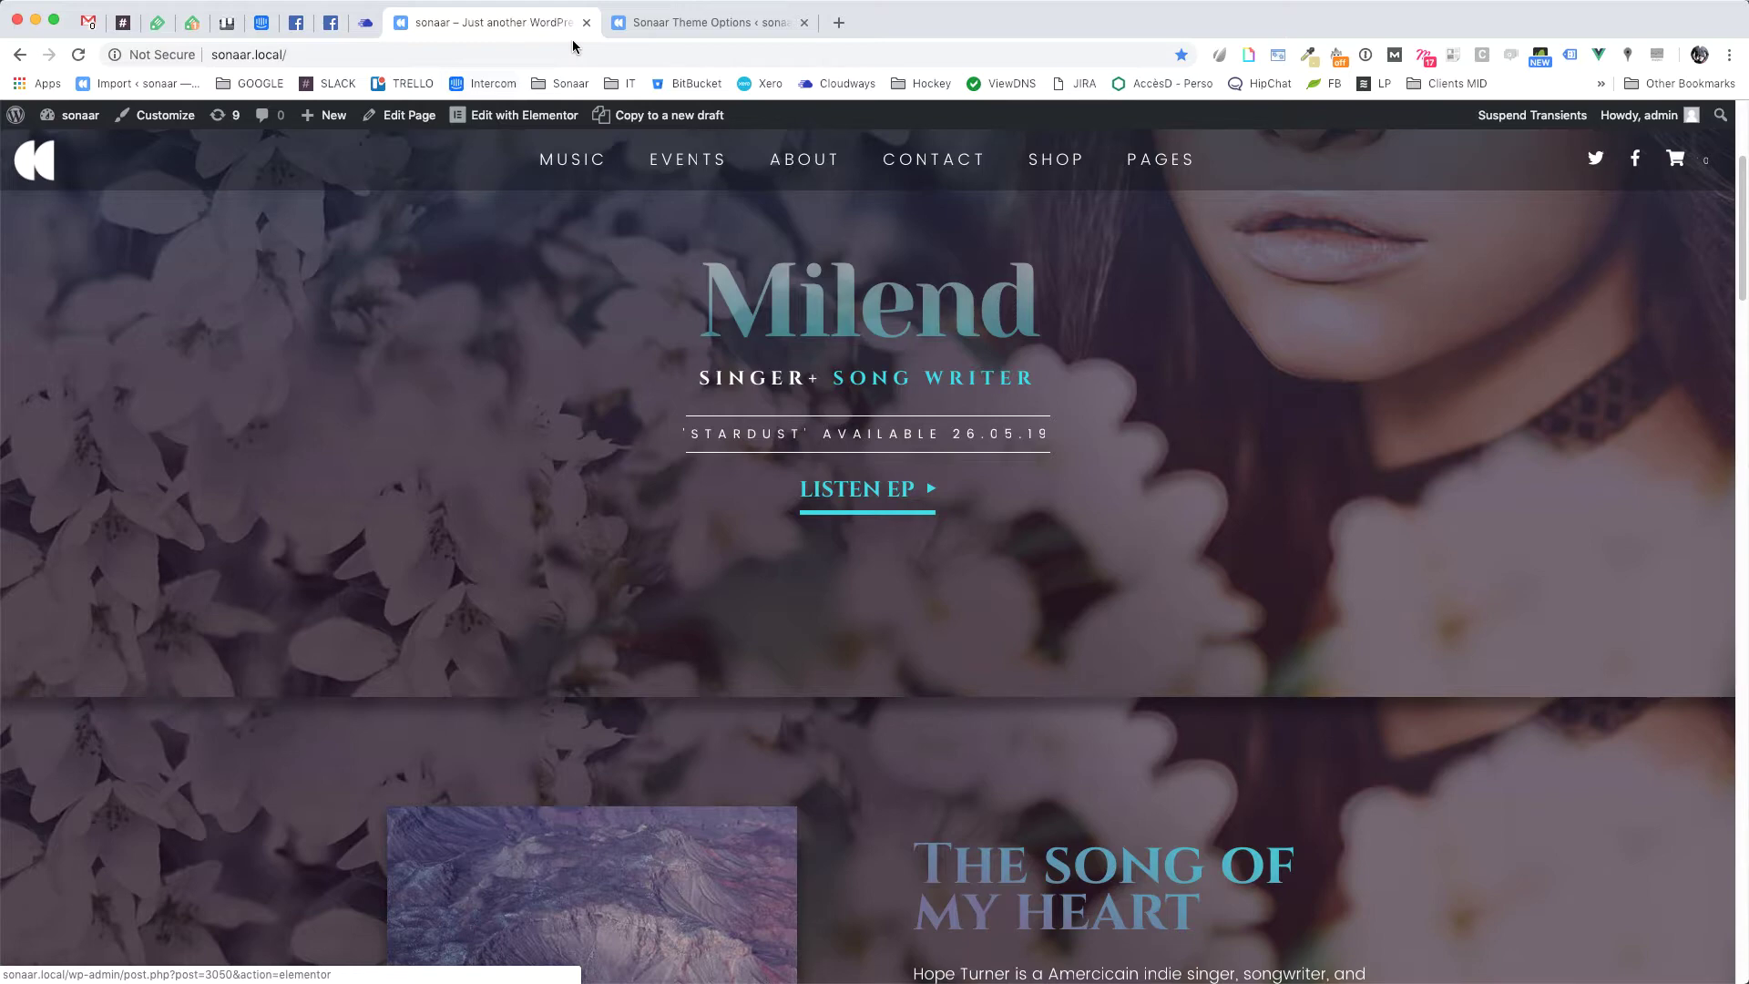
- In Menu Options, replace the Header Logo On Mini with M-logo.png and save changes
click(762, 25)
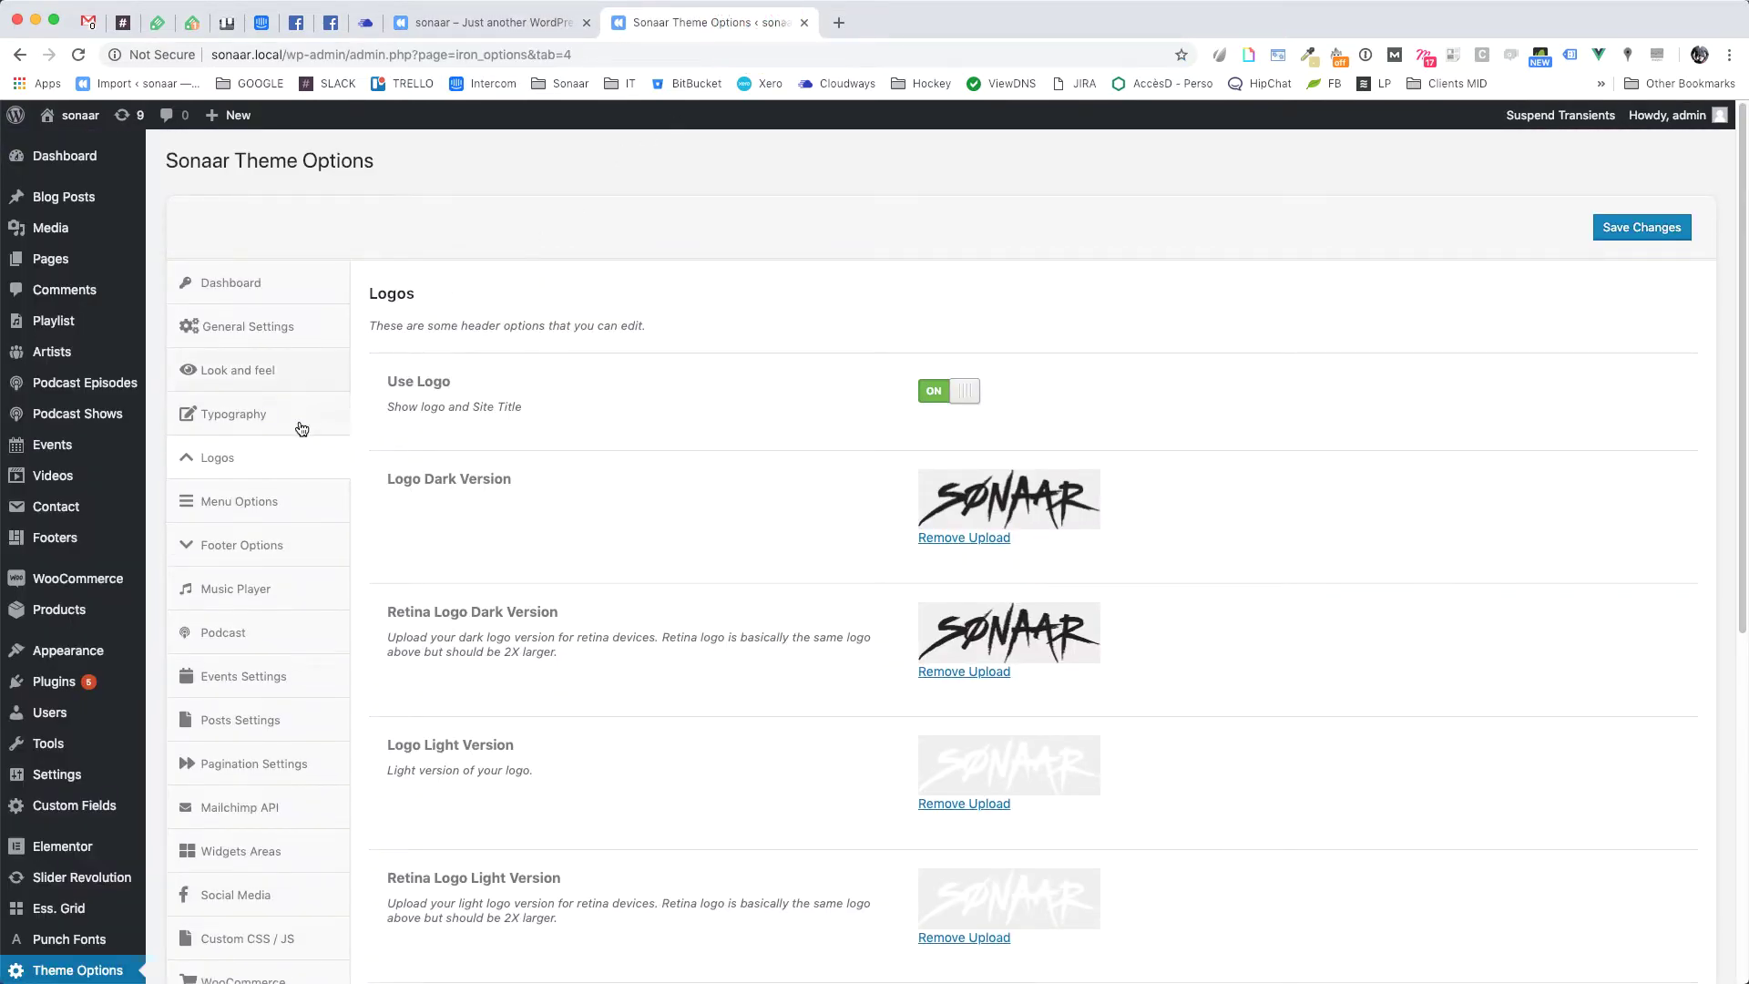
click(246, 506)
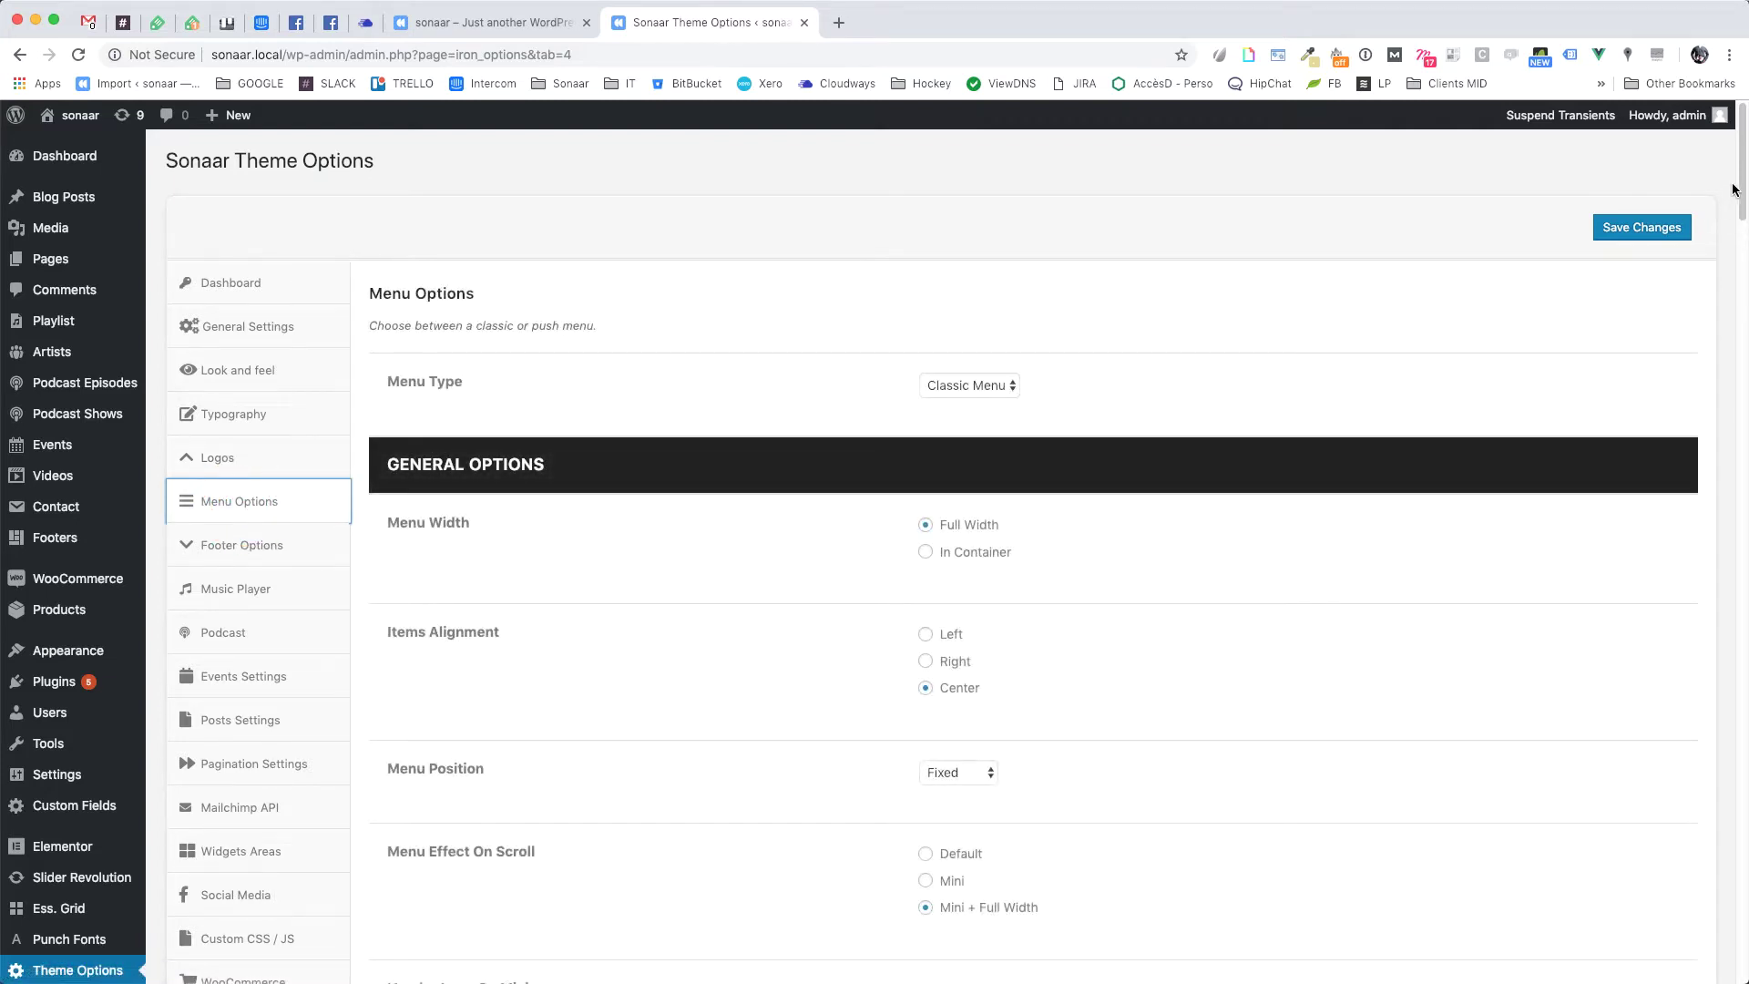
scroll(1741, 178, down, 10)
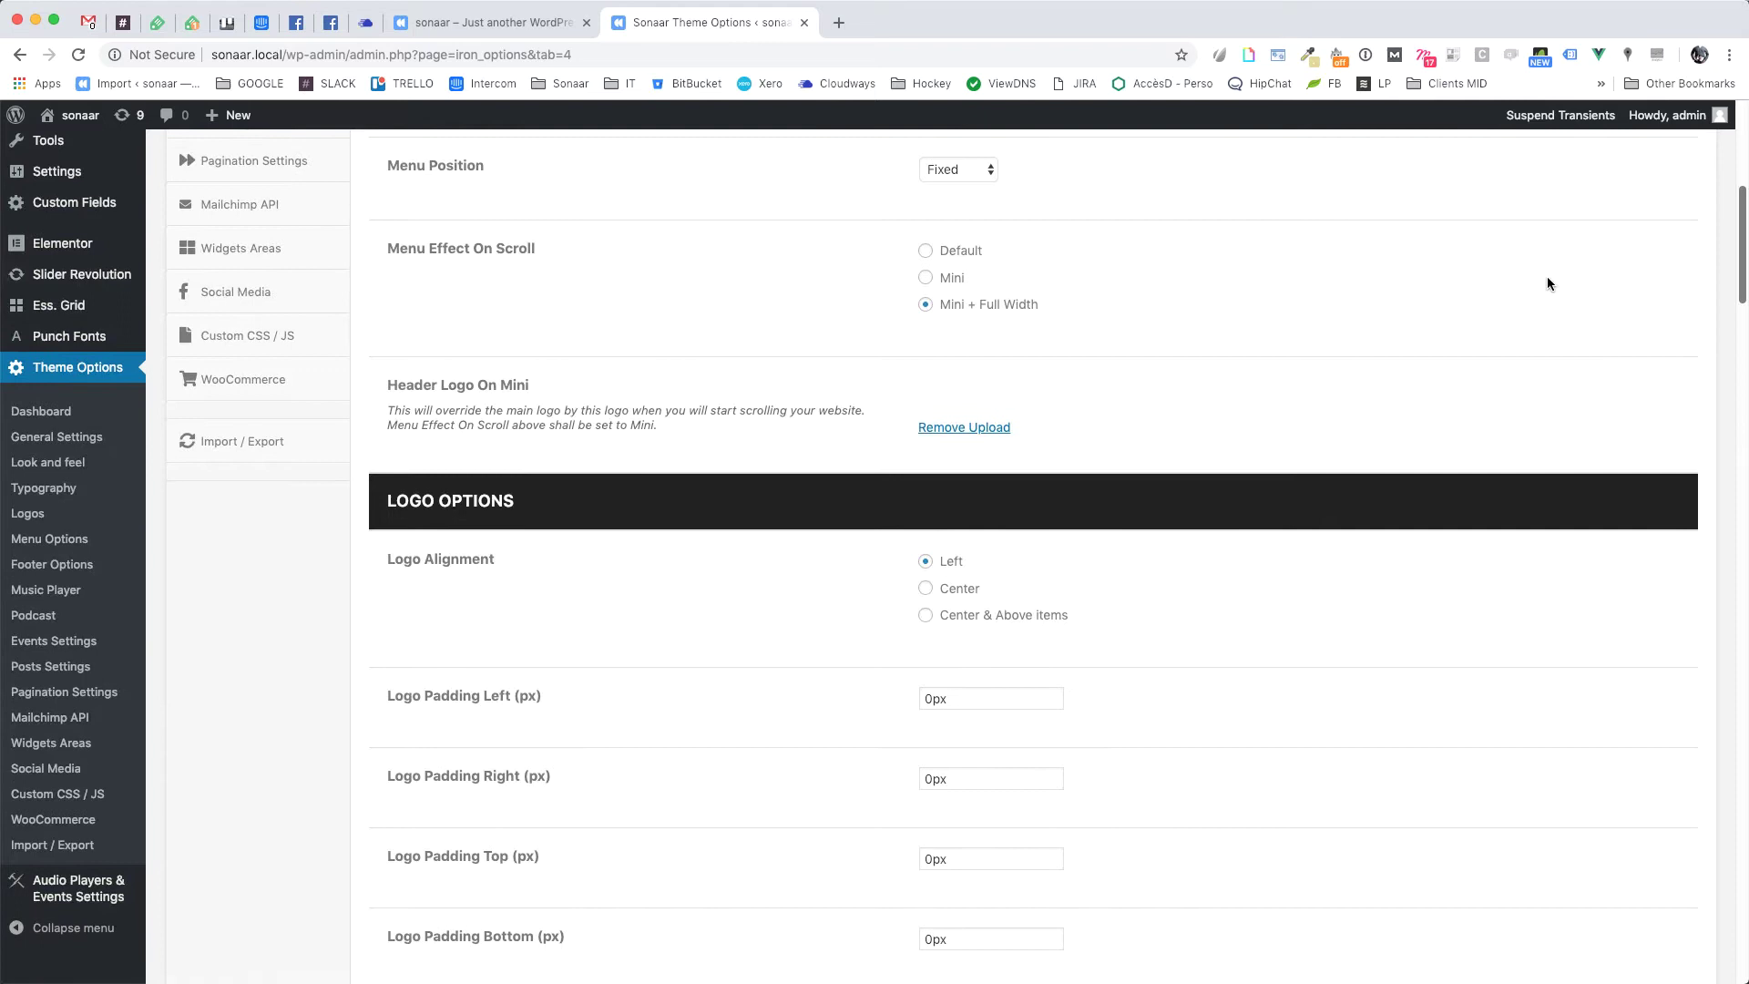
triple_click(388, 387)
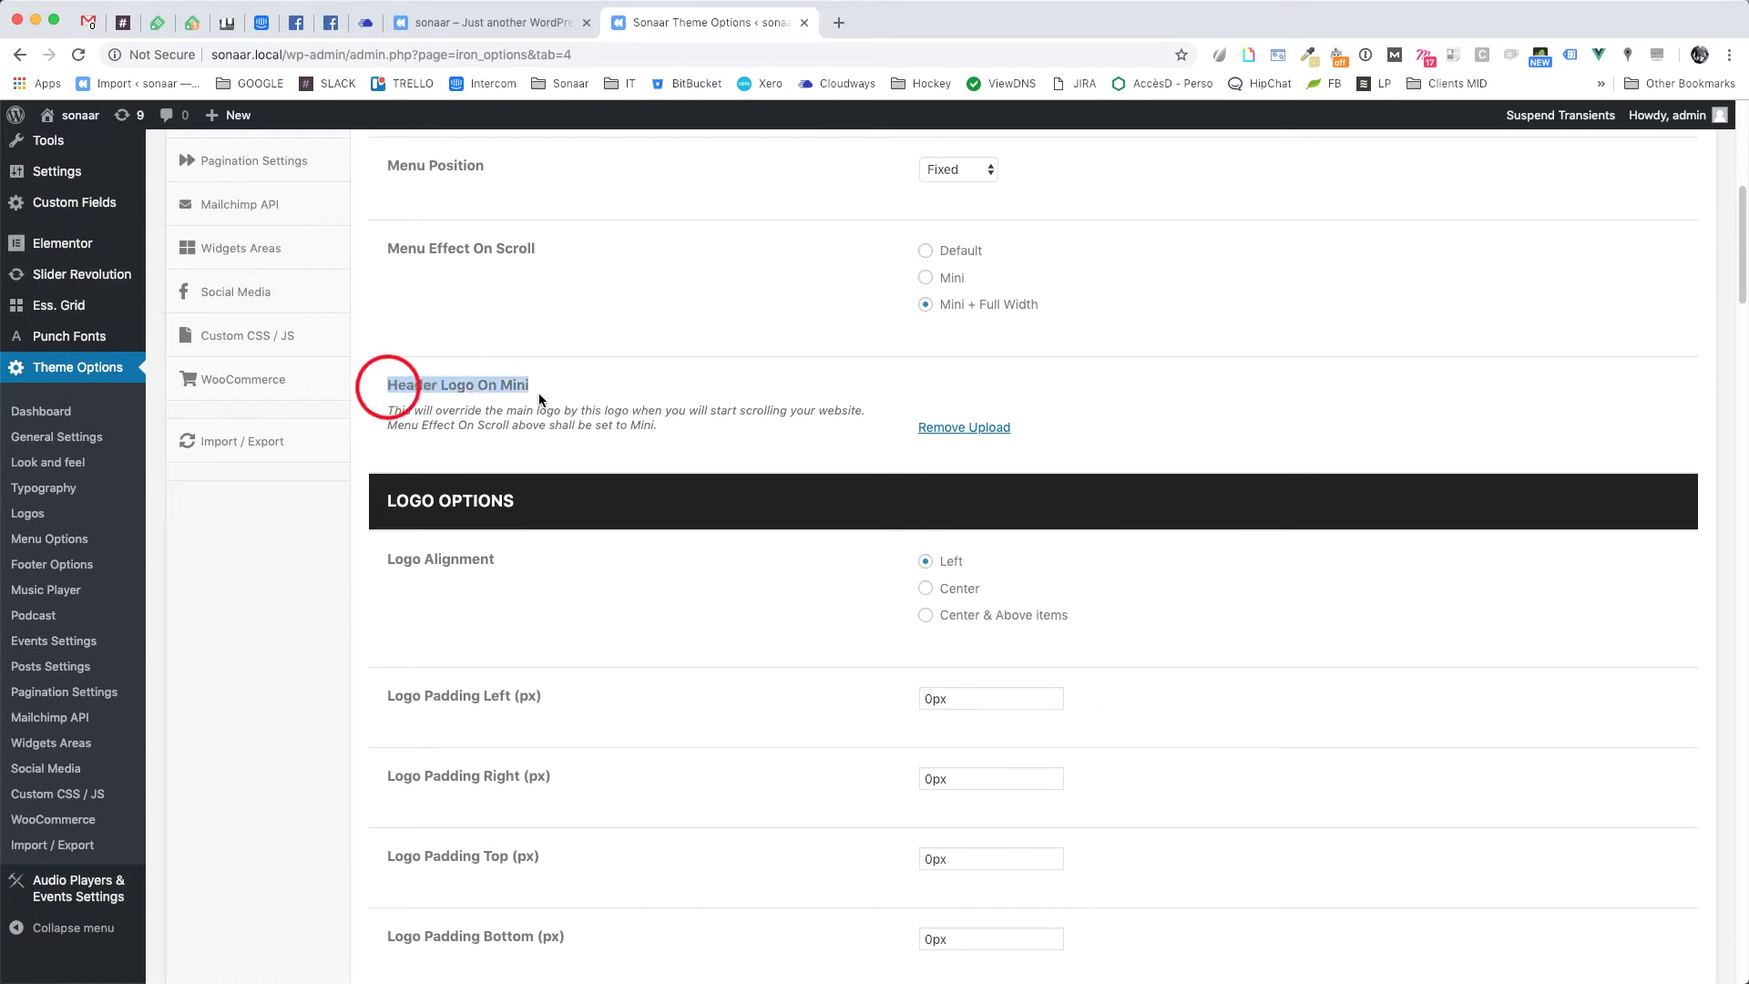
click(957, 430)
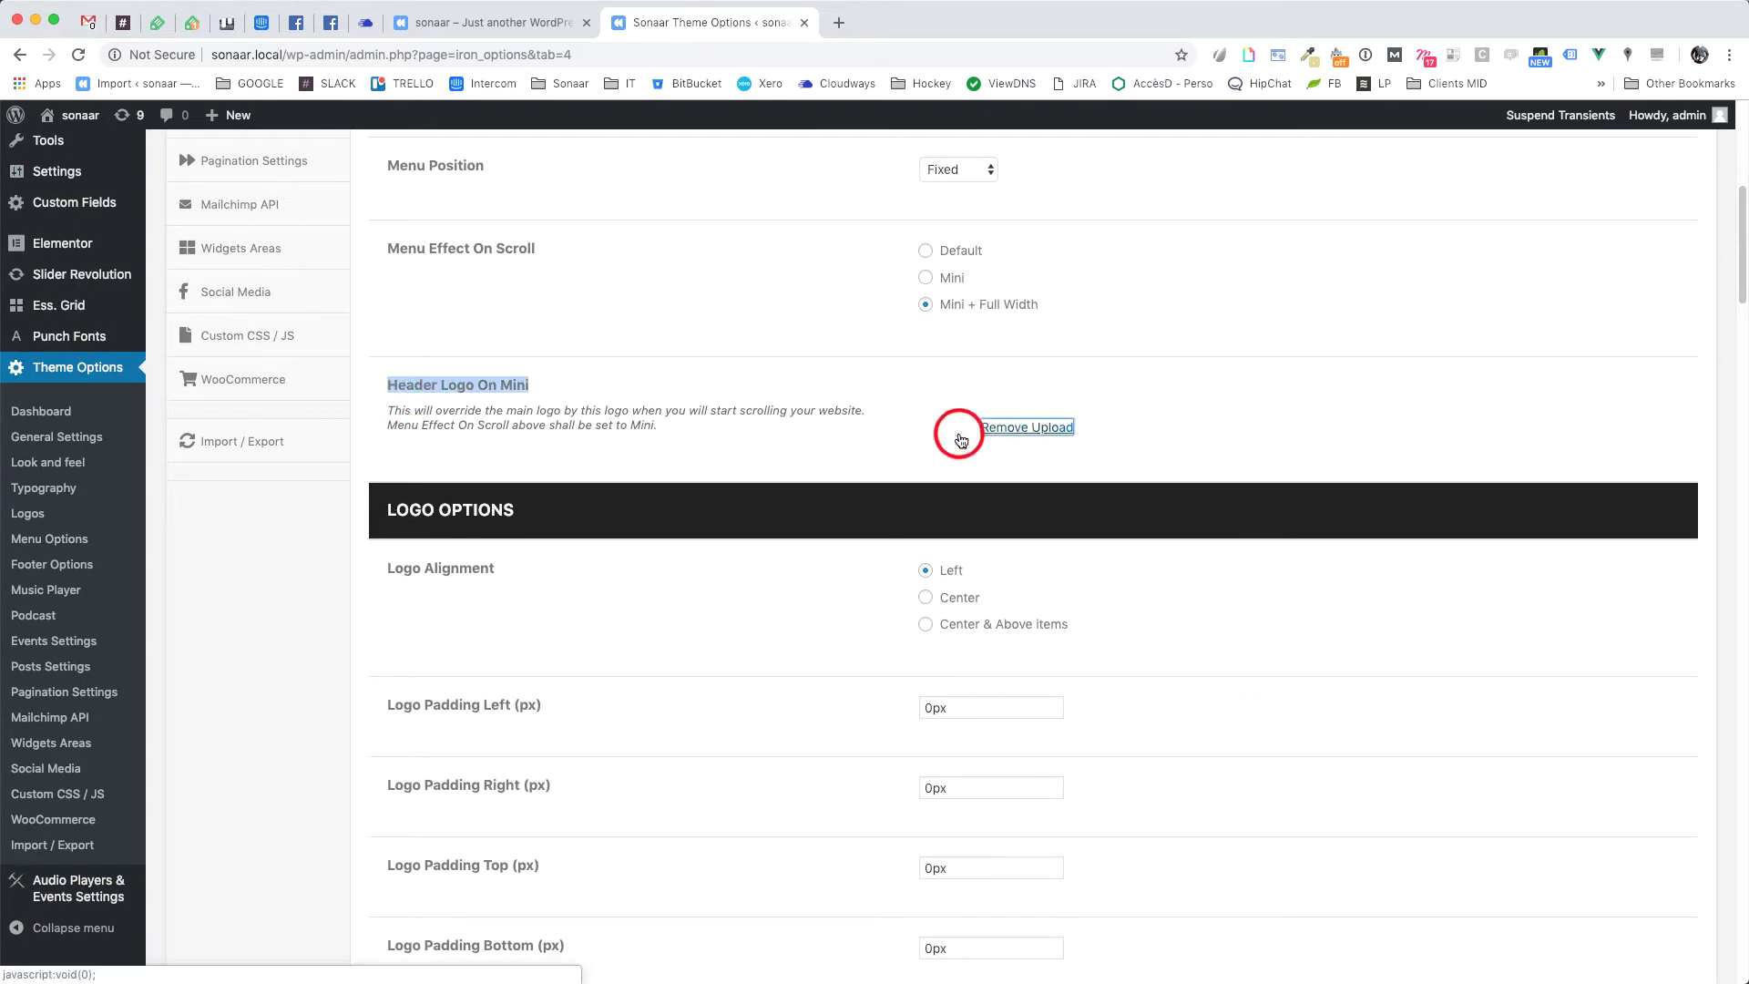
click(946, 405)
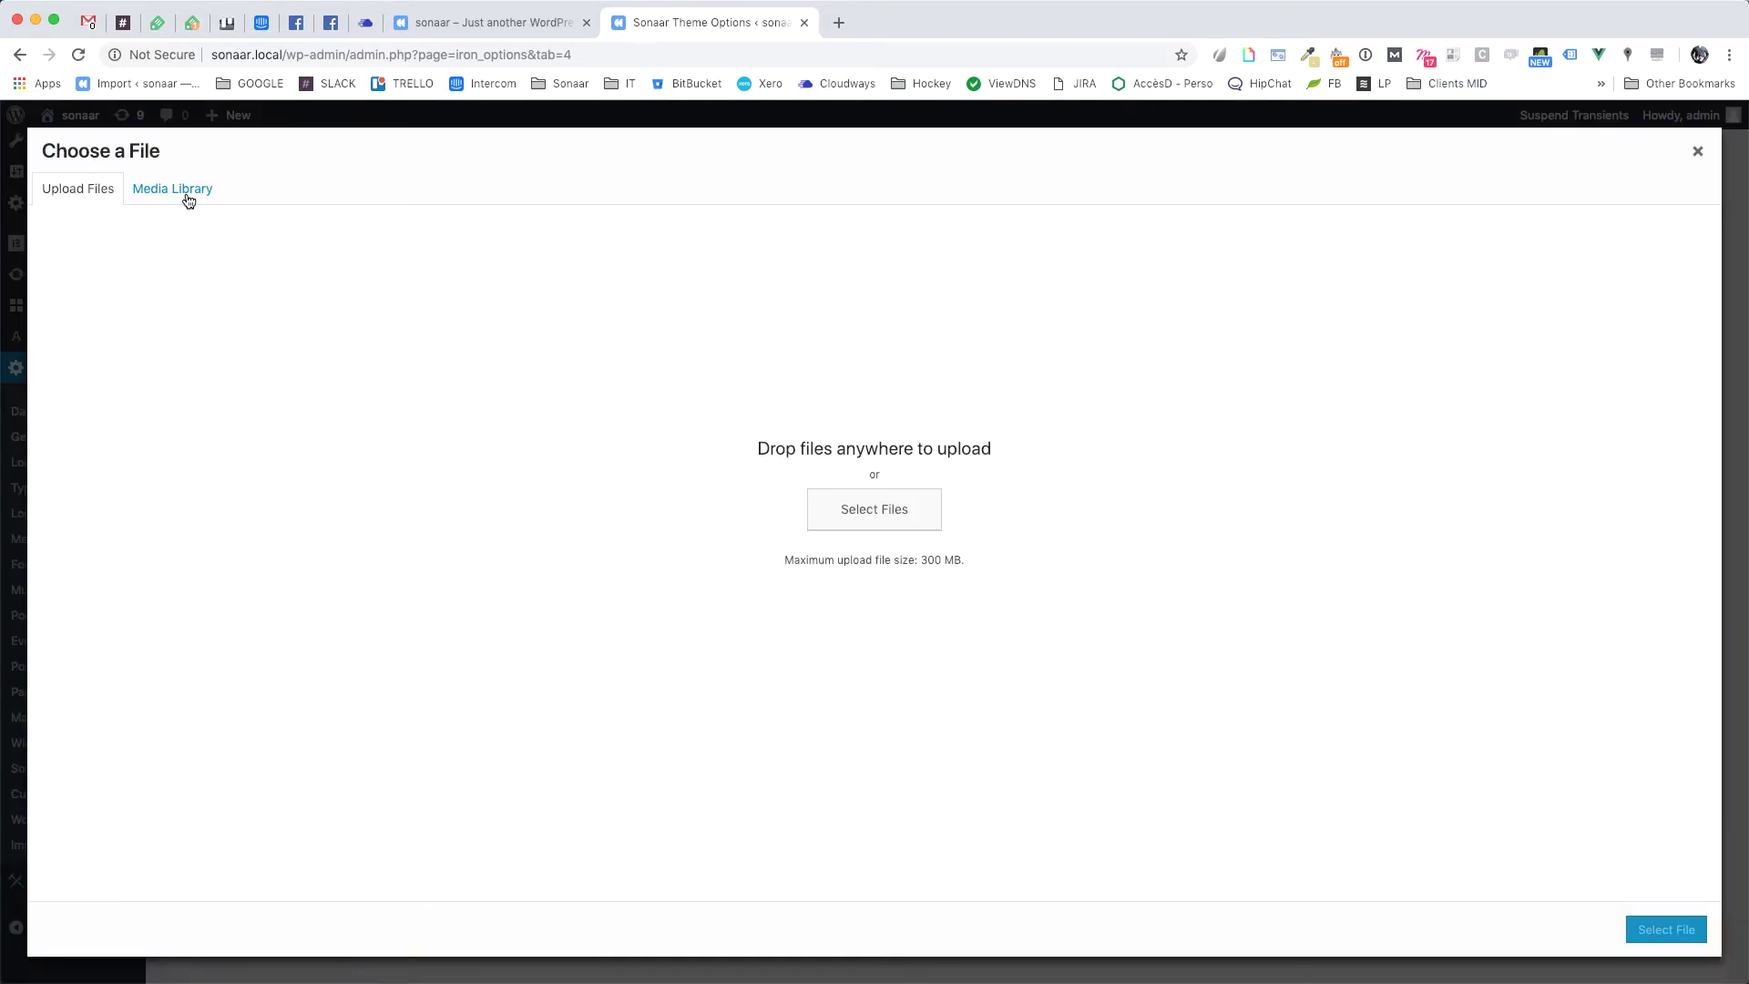
click(187, 197)
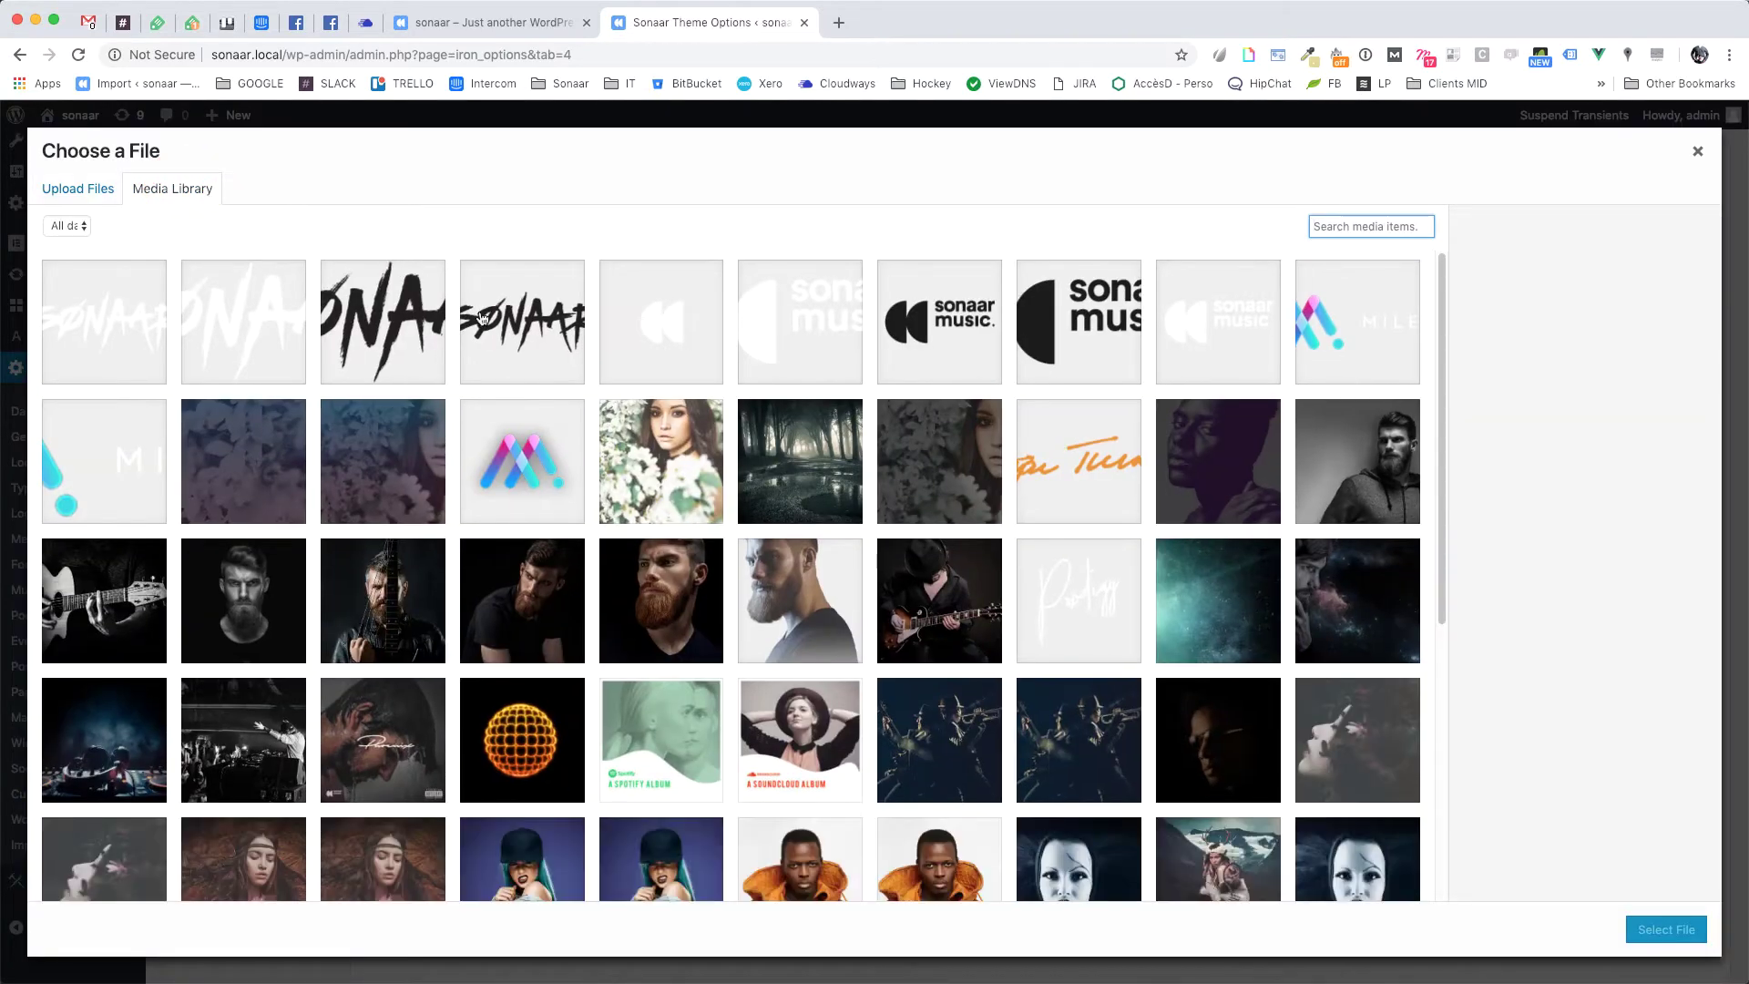
click(546, 465)
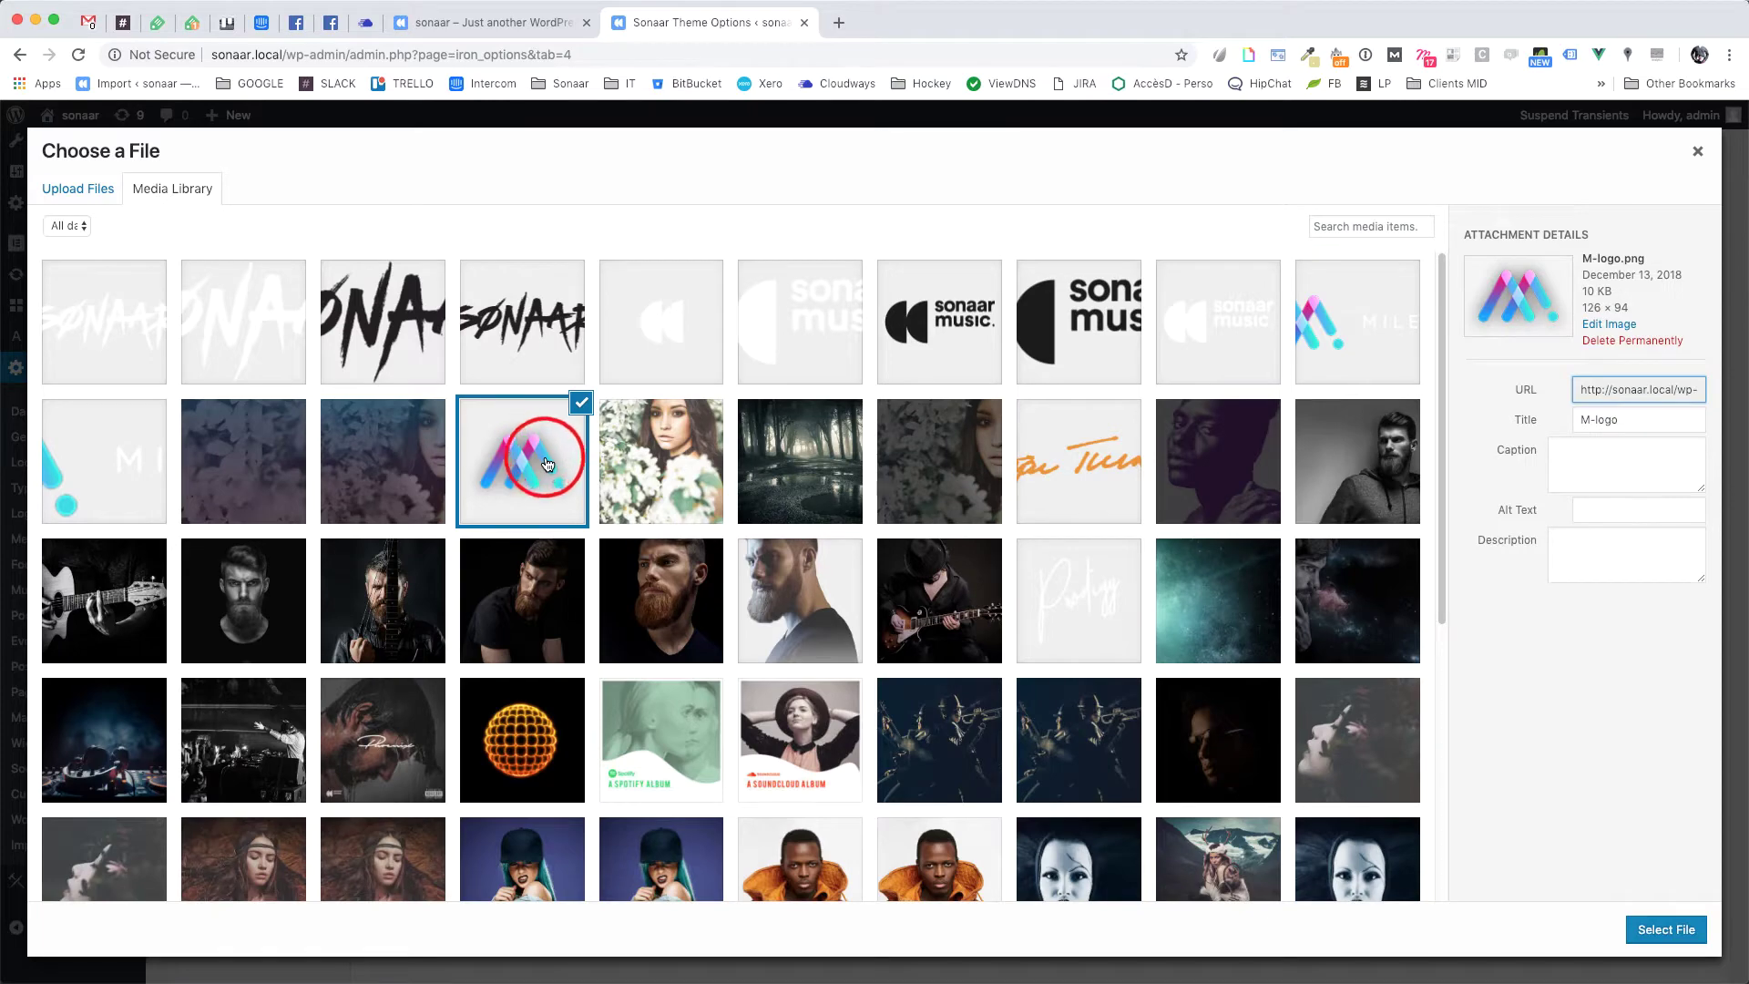
click(1690, 931)
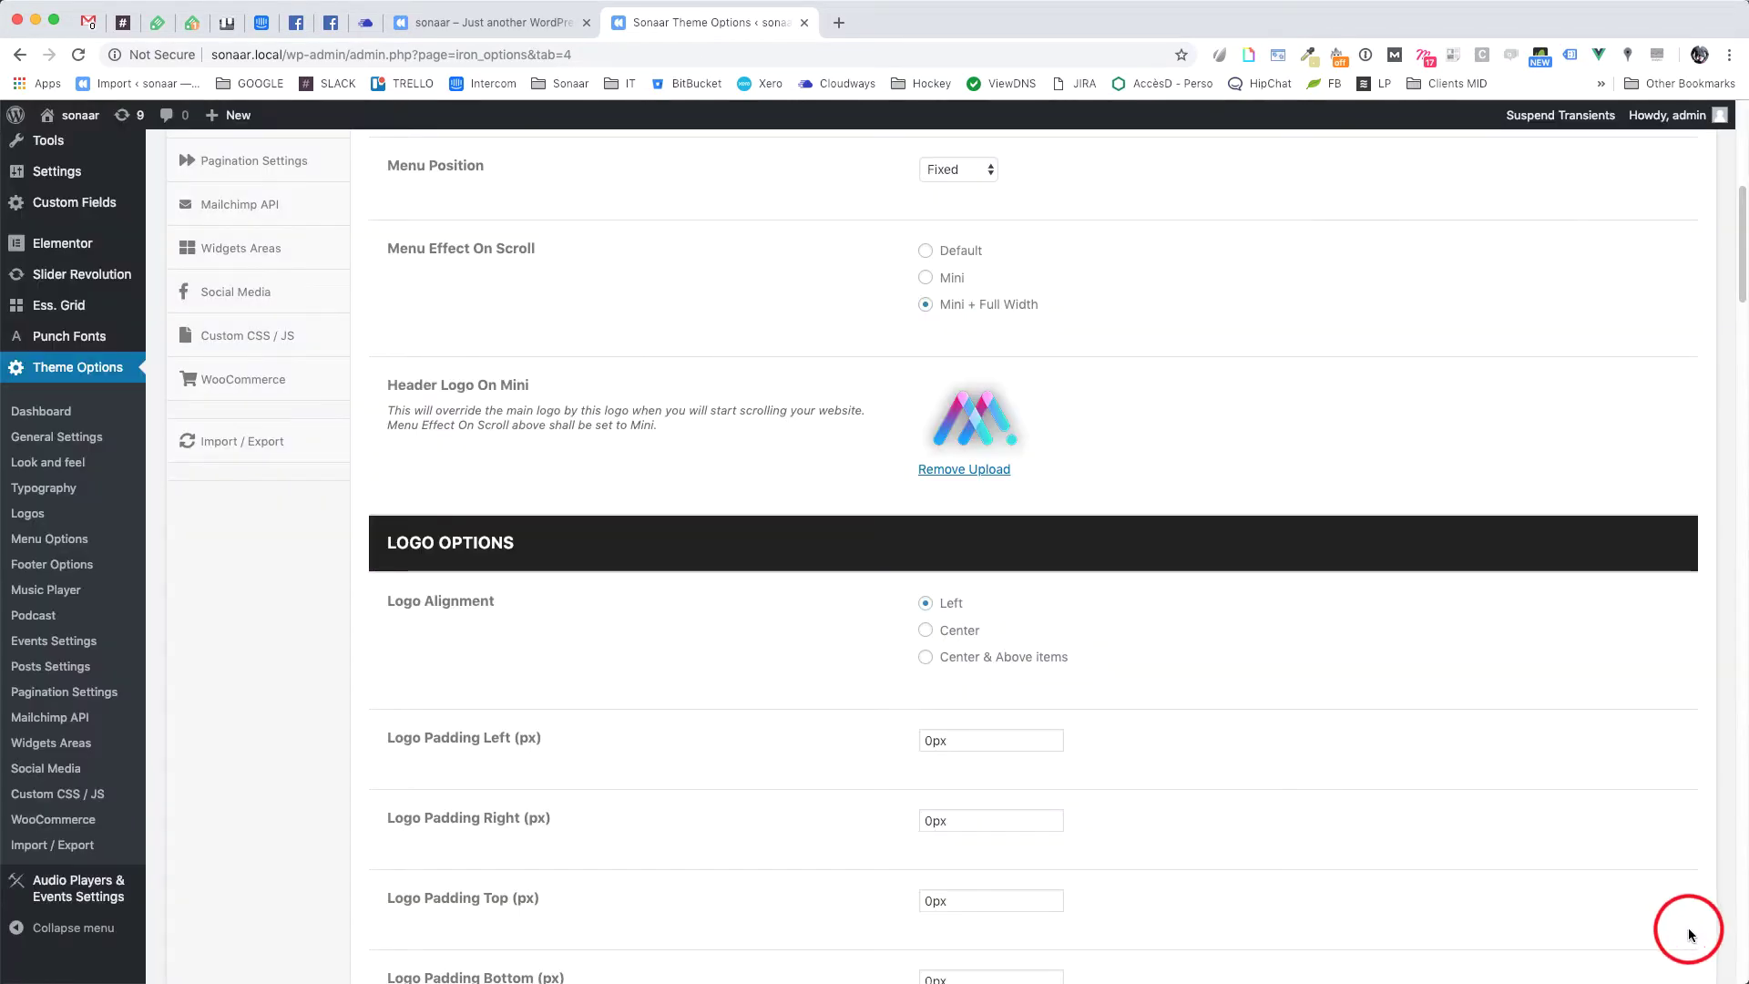
scroll(1654, 820, up, 8)
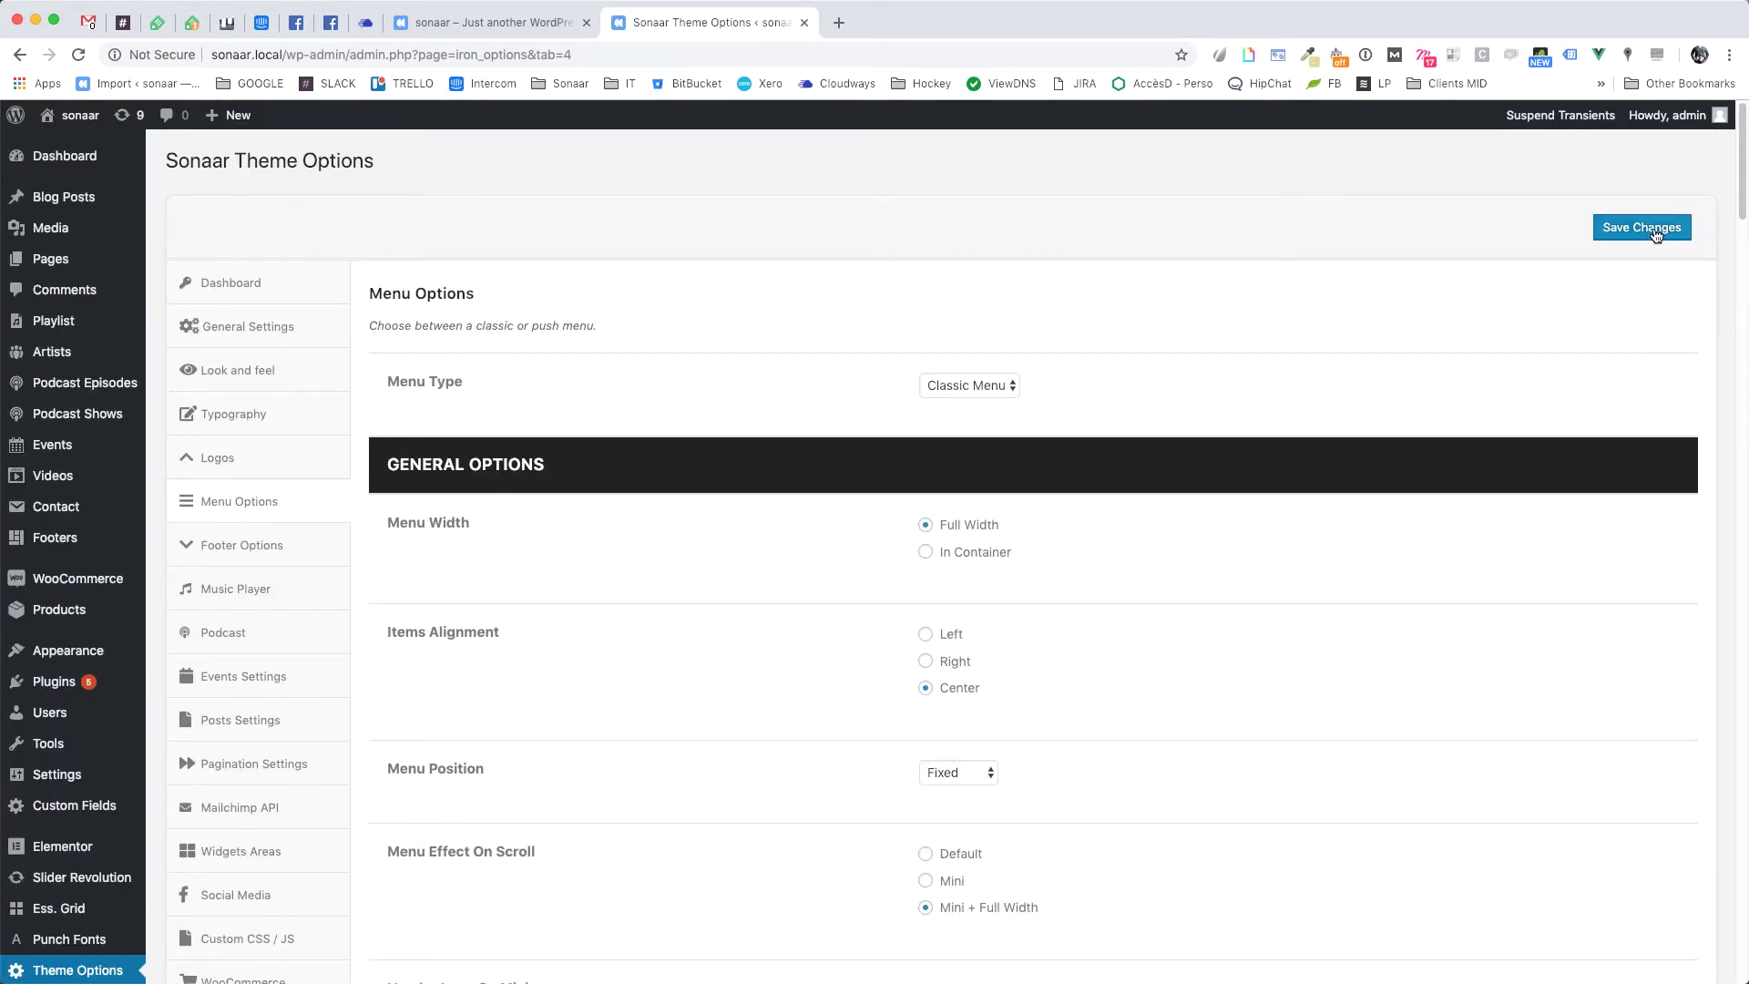
click(1657, 235)
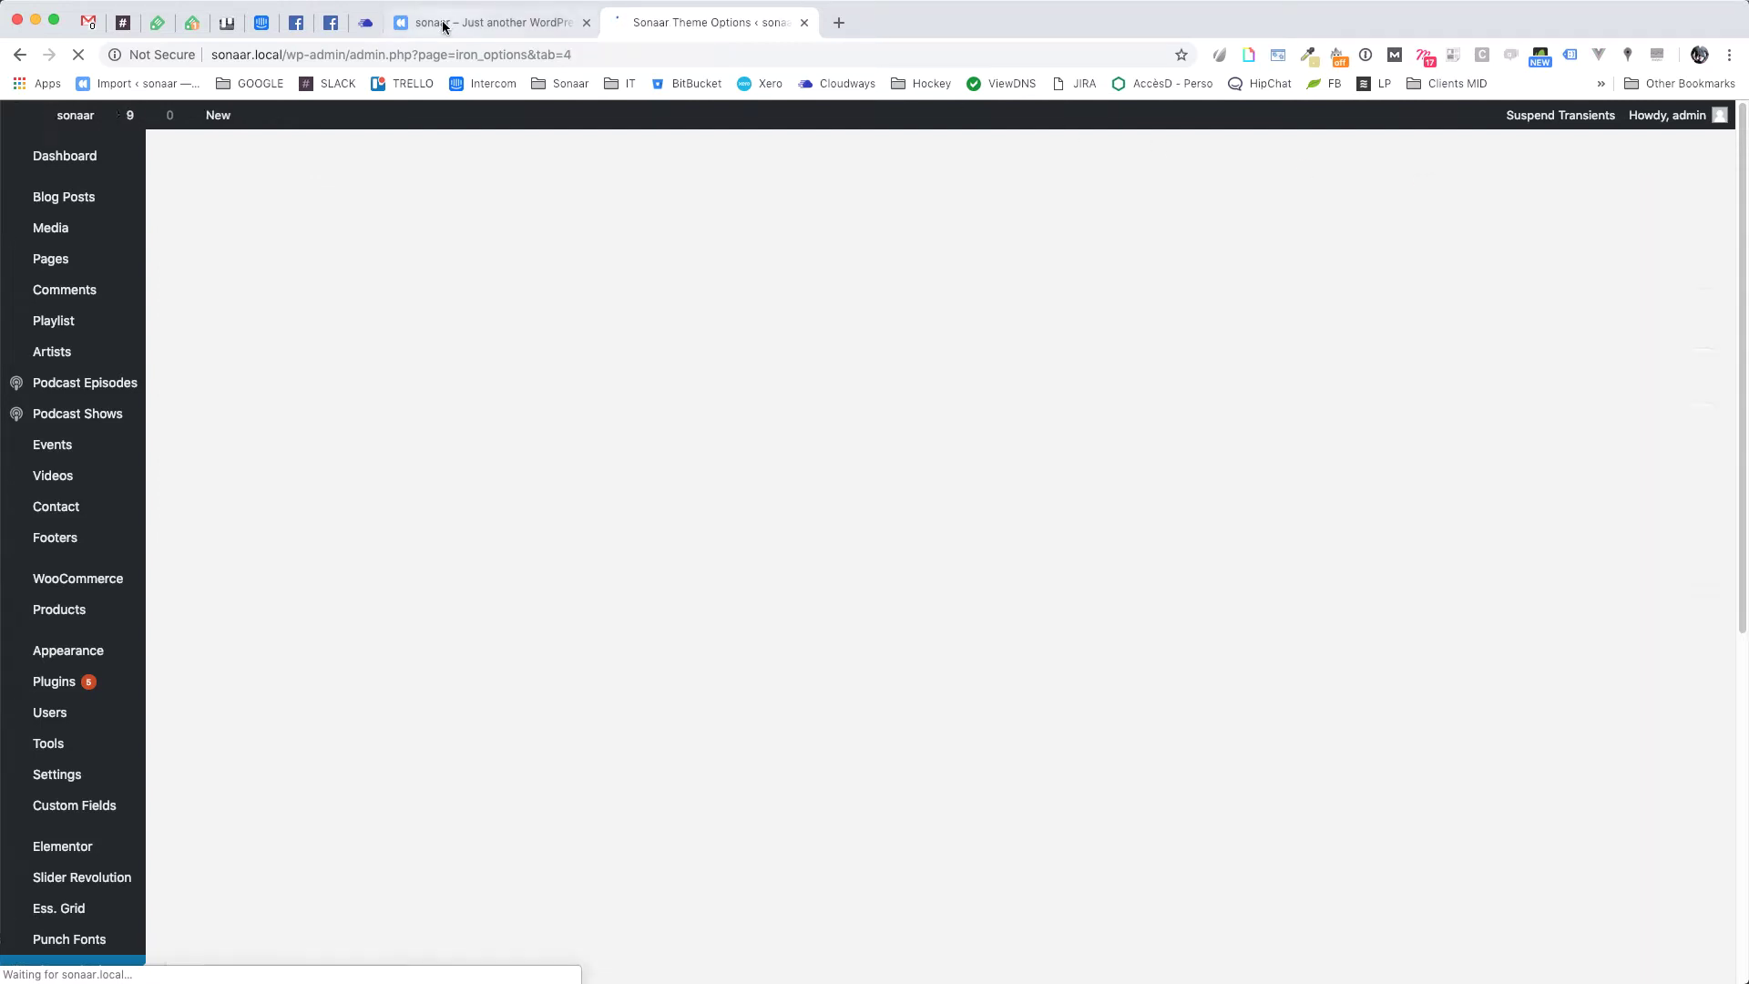
- Empty the cache and hard-reload the live site, scrolling down and up to check the M sticky logo
click(443, 26)
right_click(79, 54)
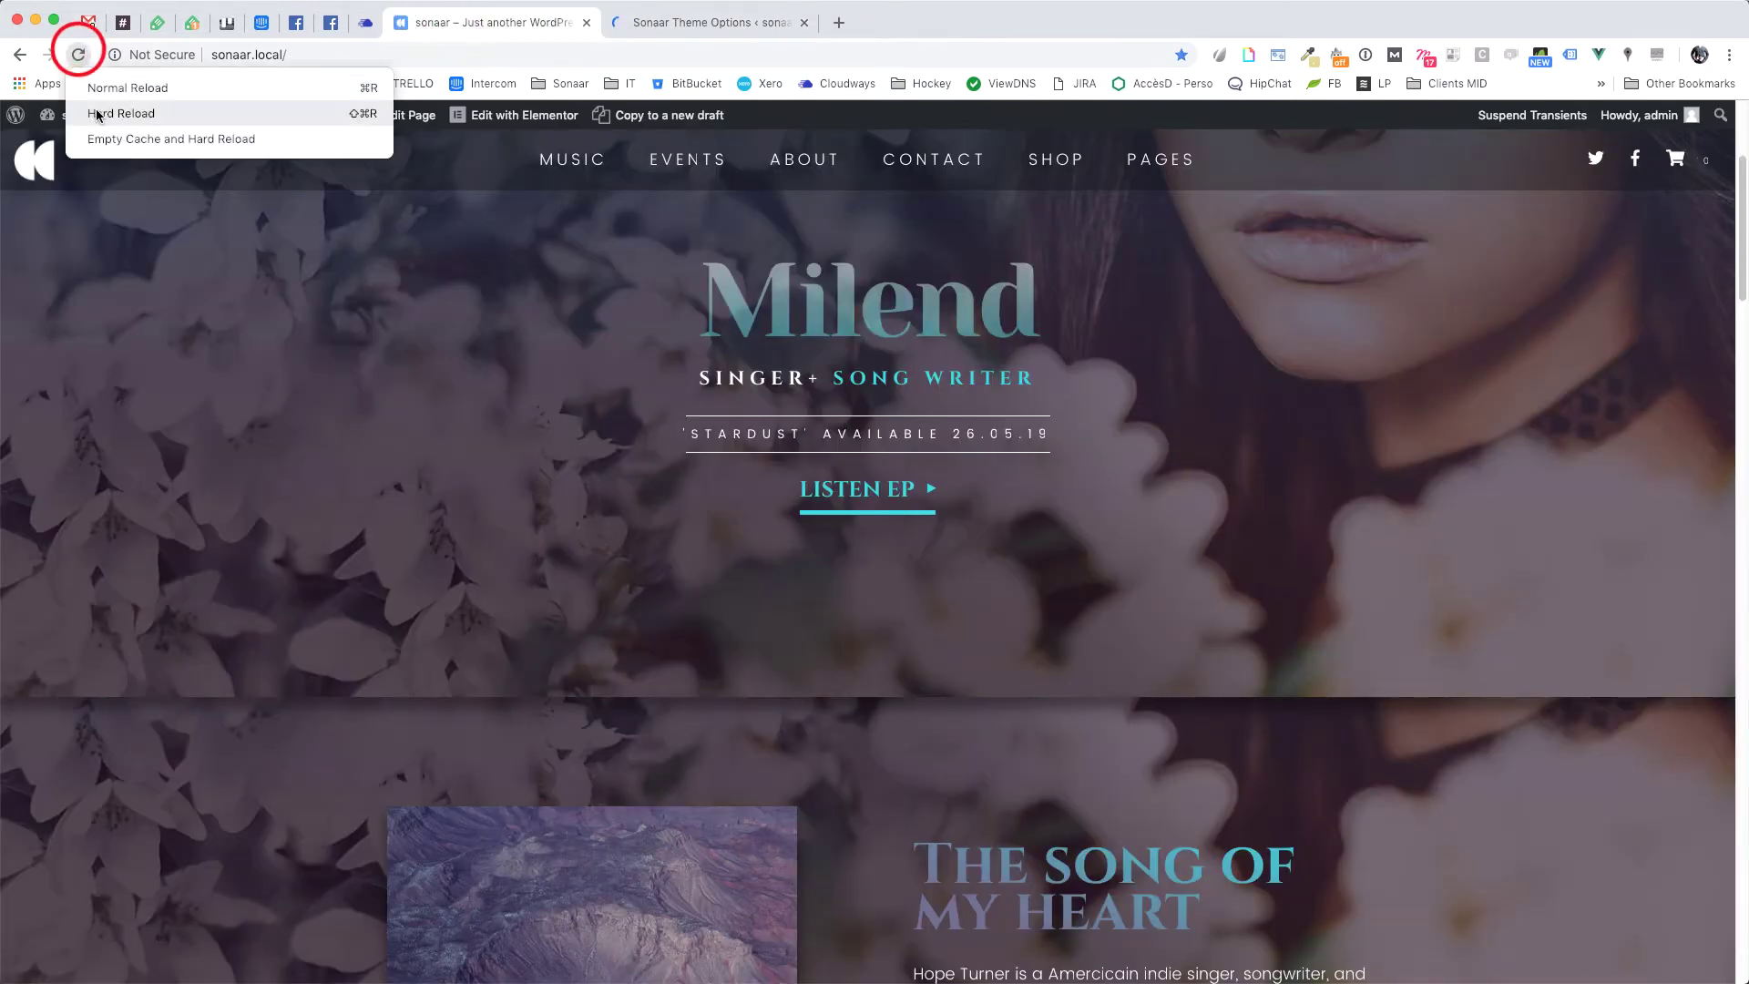
click(133, 144)
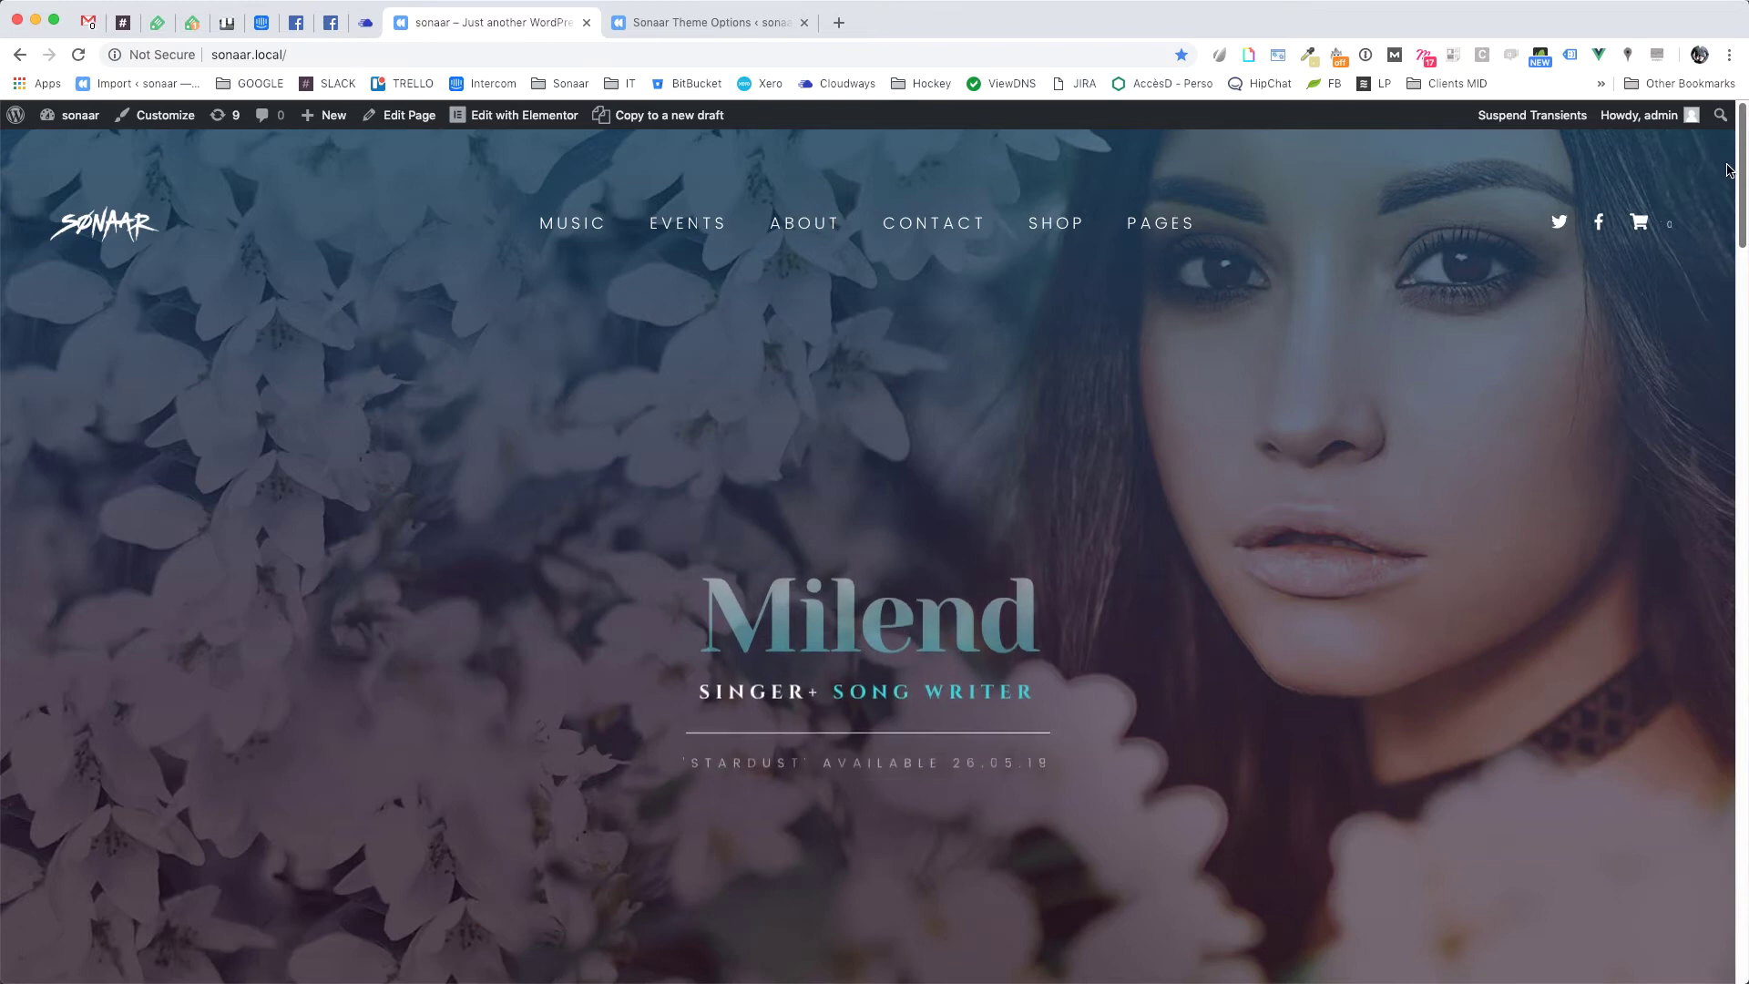
scroll(1722, 228, down, 5)
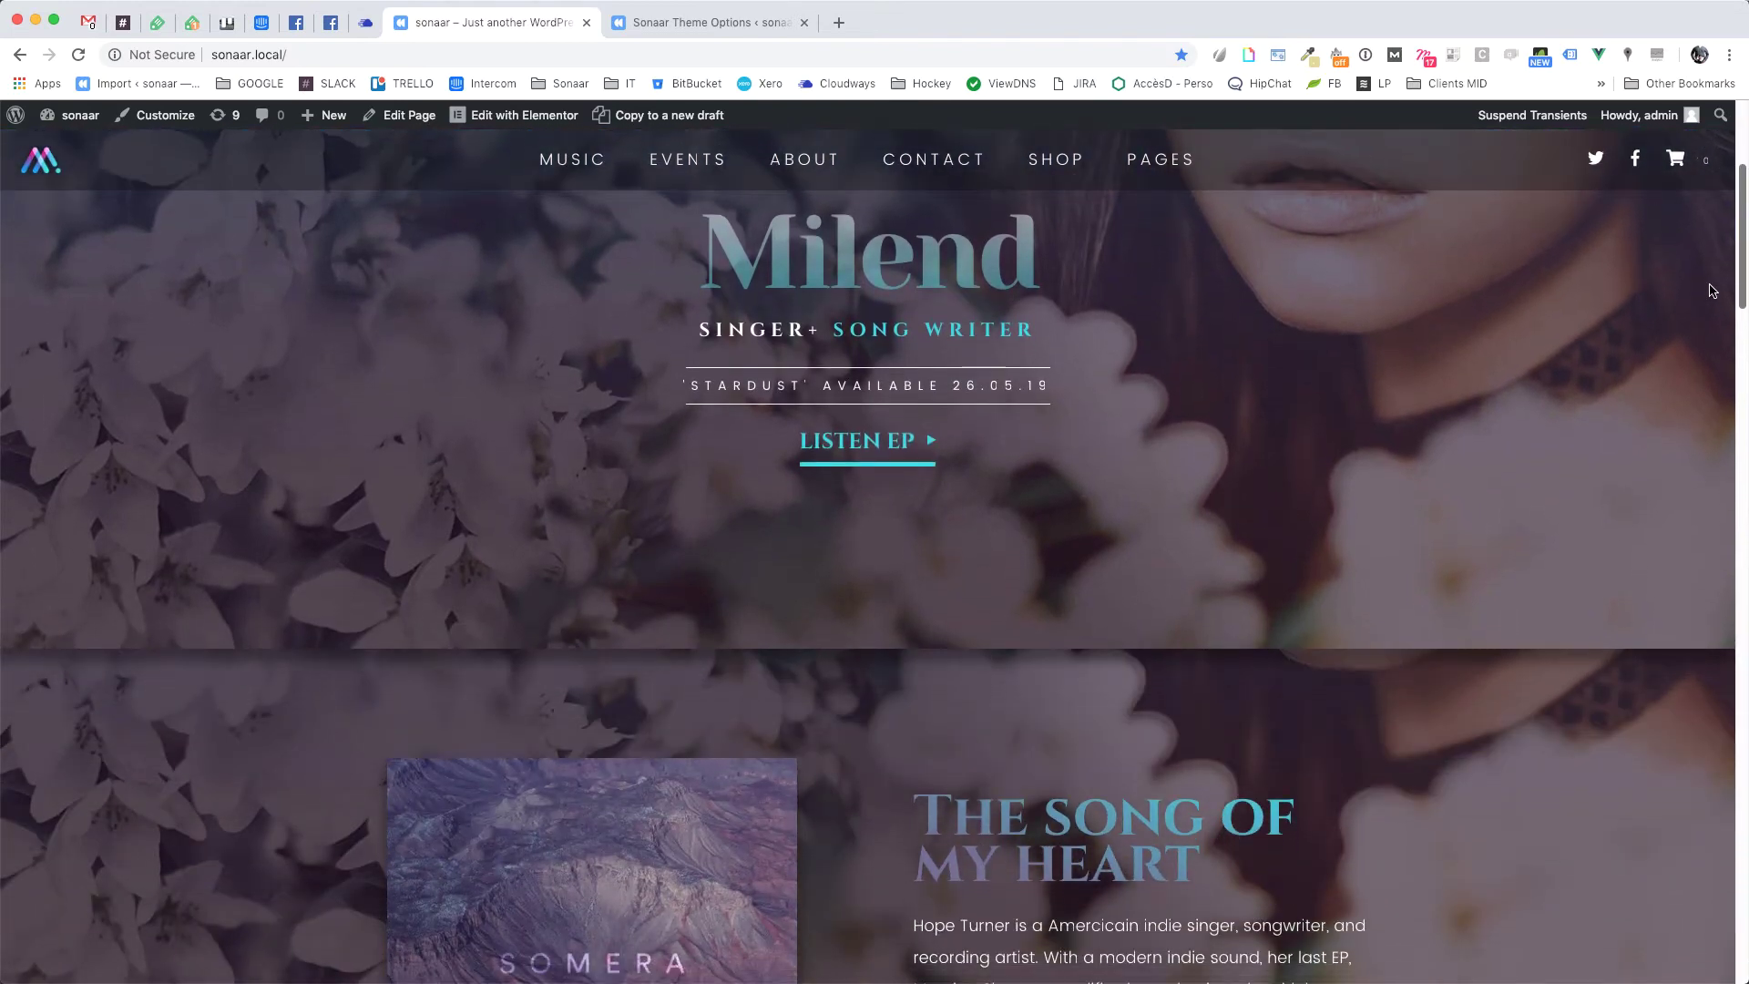
scroll(1713, 292, up, 5)
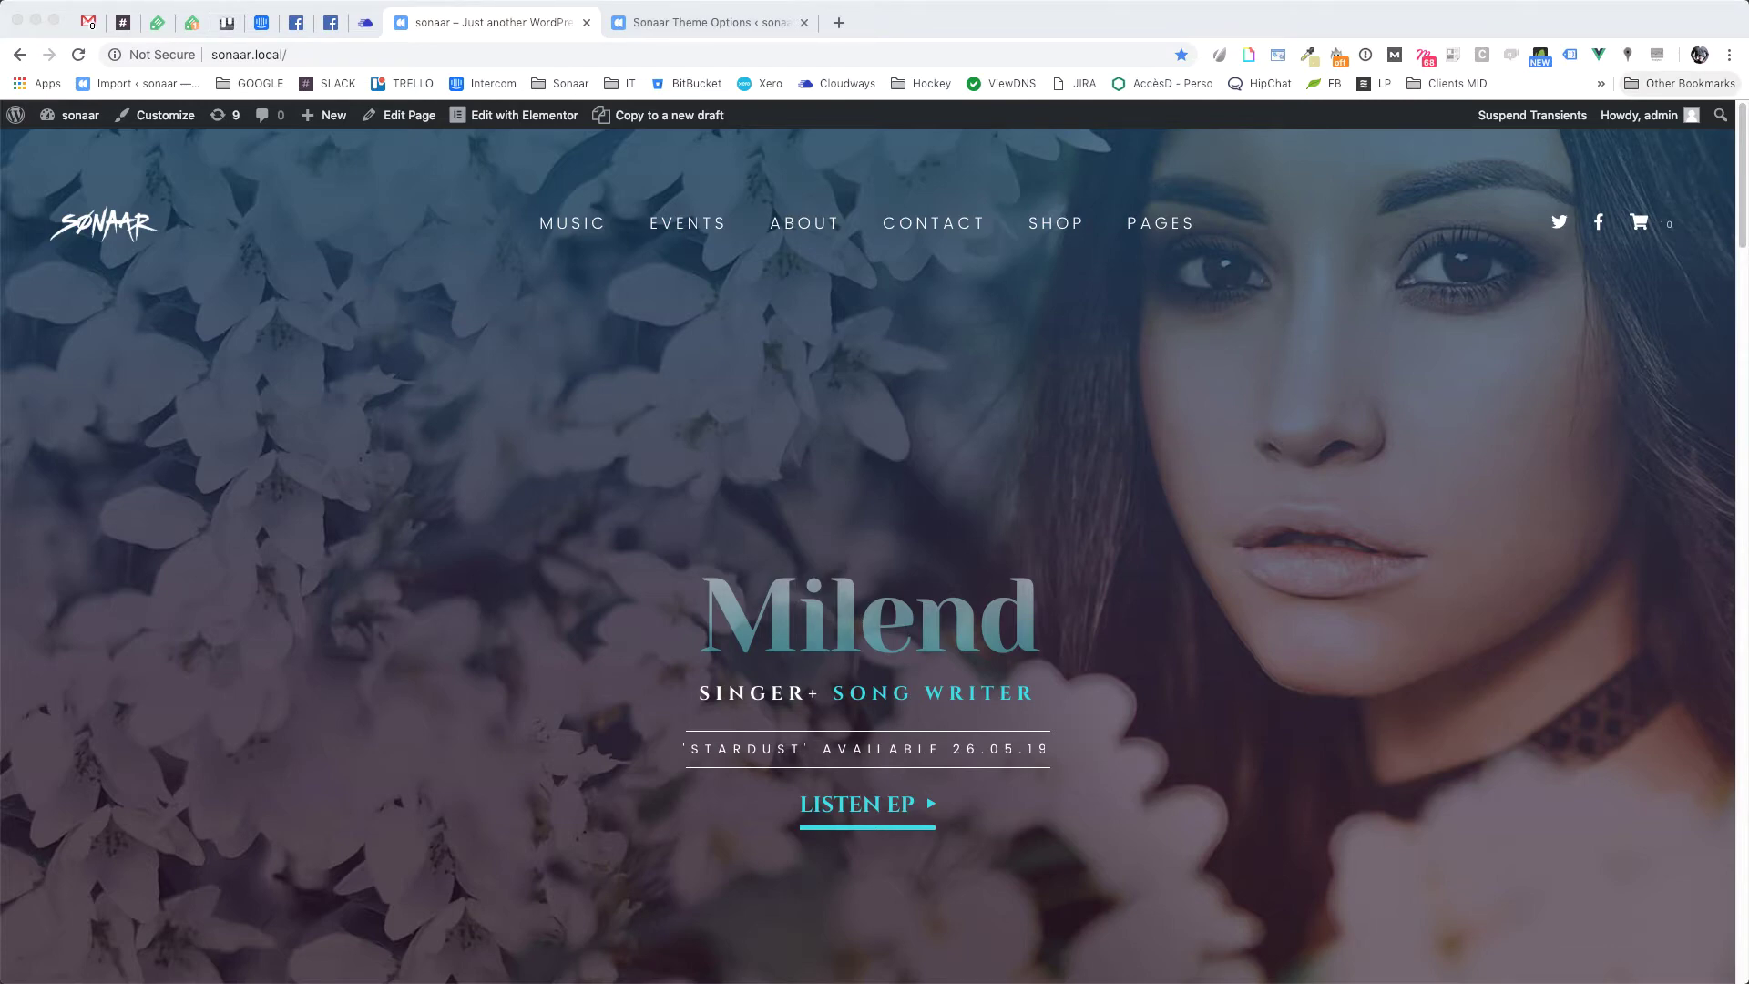
- Narrow the browser window to phone width to check the mobile layout, then widen it again
drag(1725, 265, 558, 285)
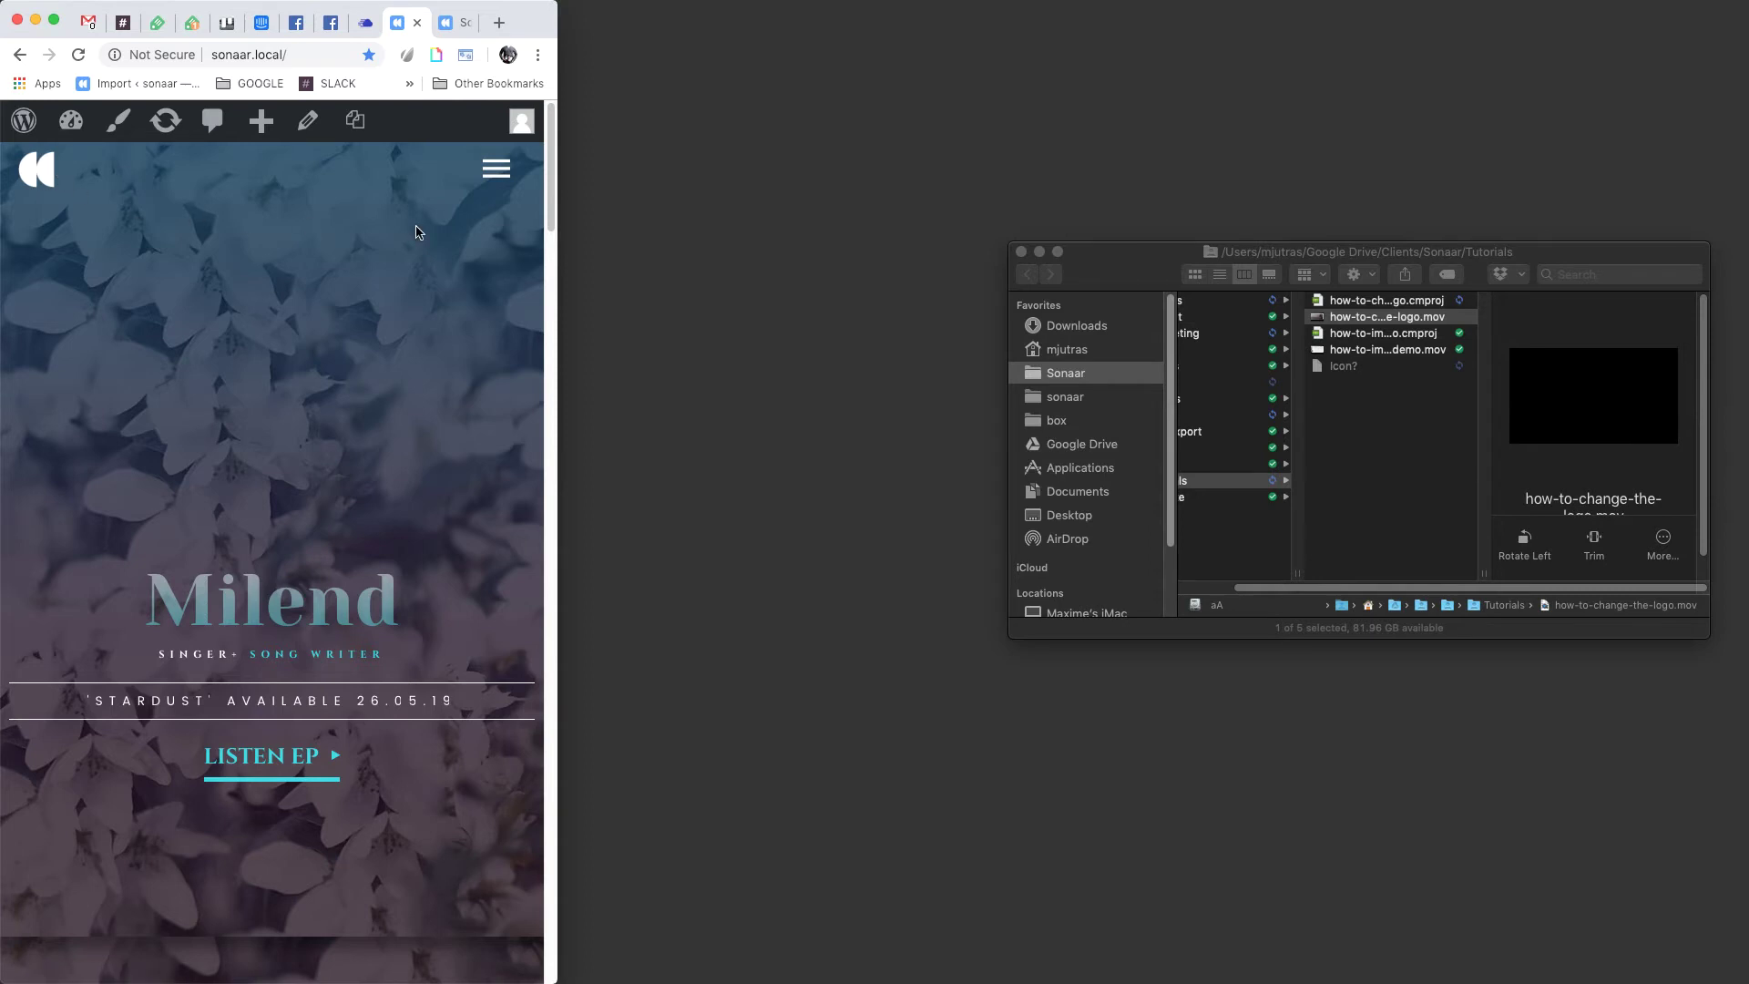
drag(558, 237, 1284, 240)
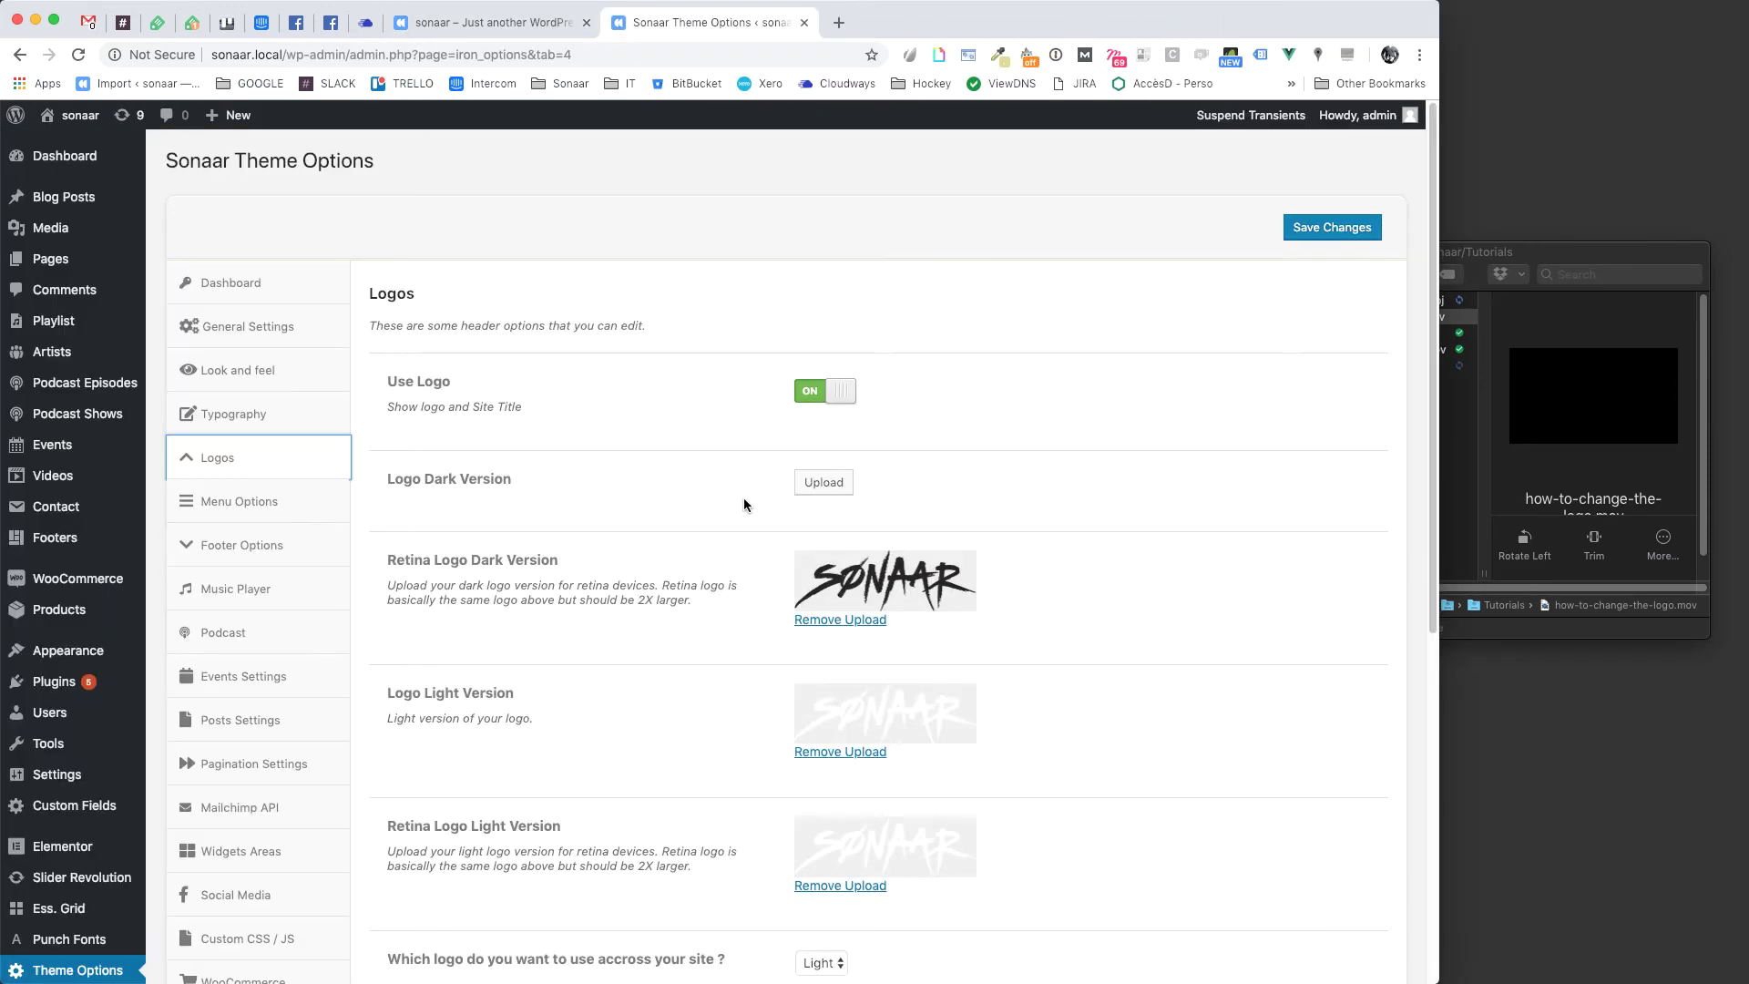
- Replace the Logo on responsive menu with M-logo, save, and return to the live site's tab
scroll(744, 497, down, 5)
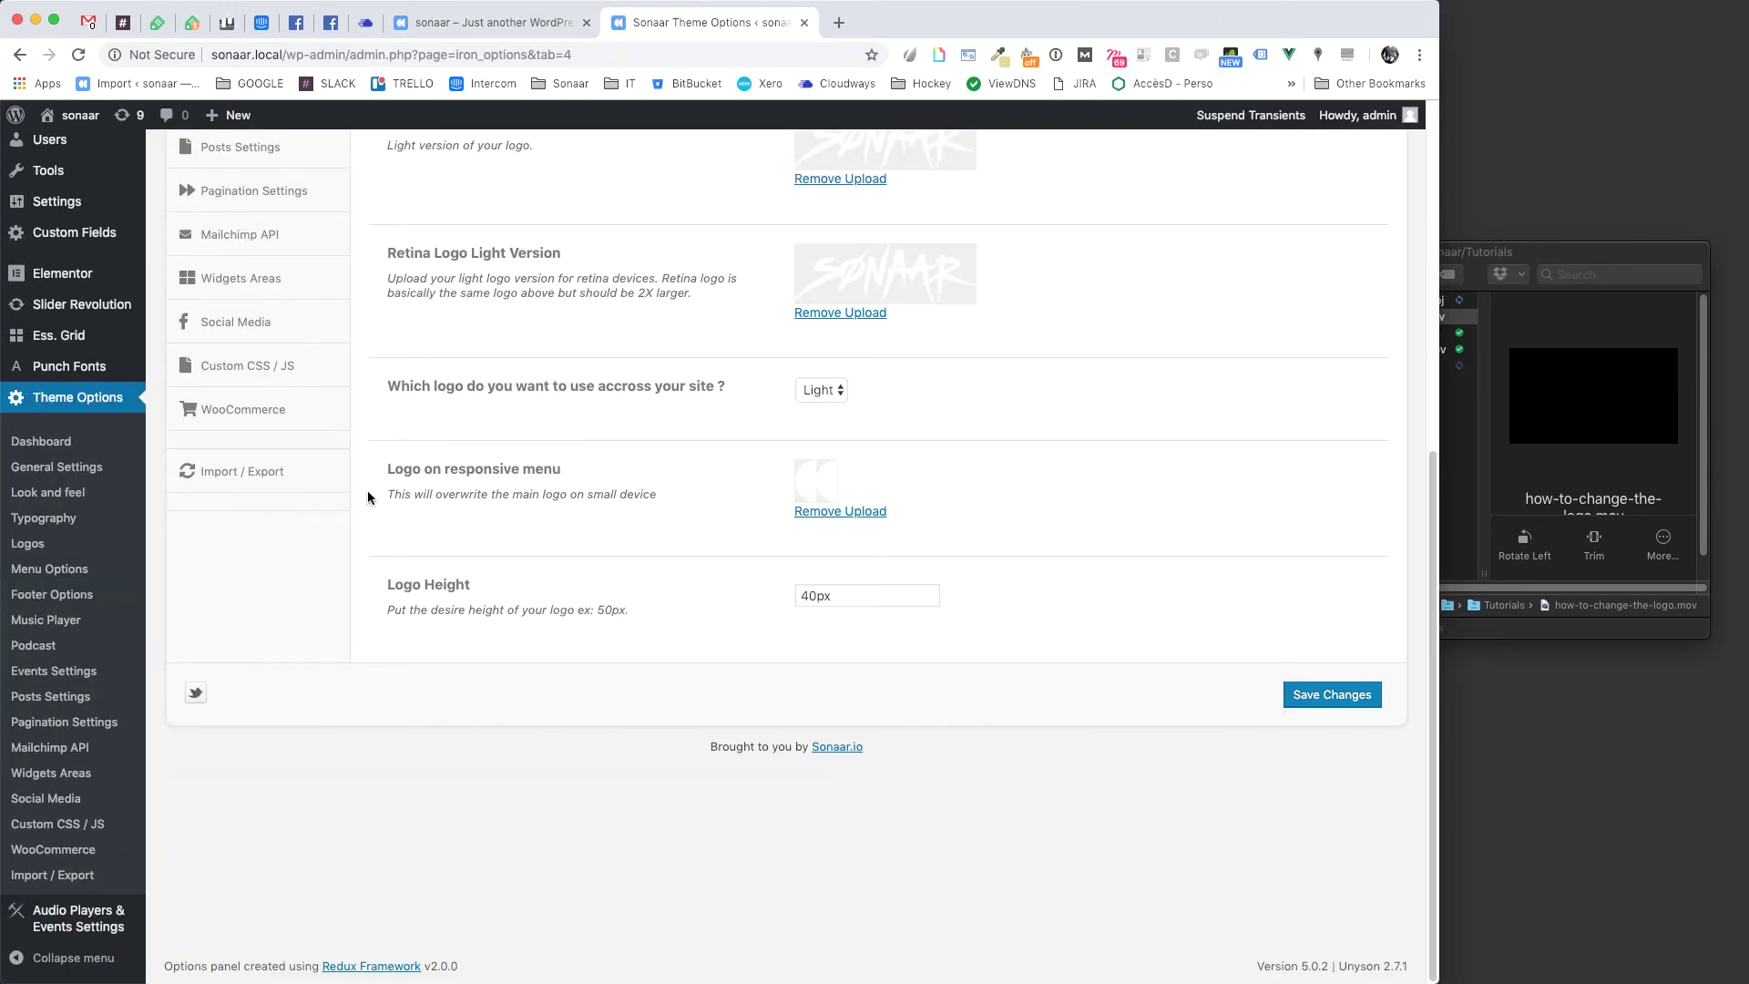
click(880, 511)
click(826, 483)
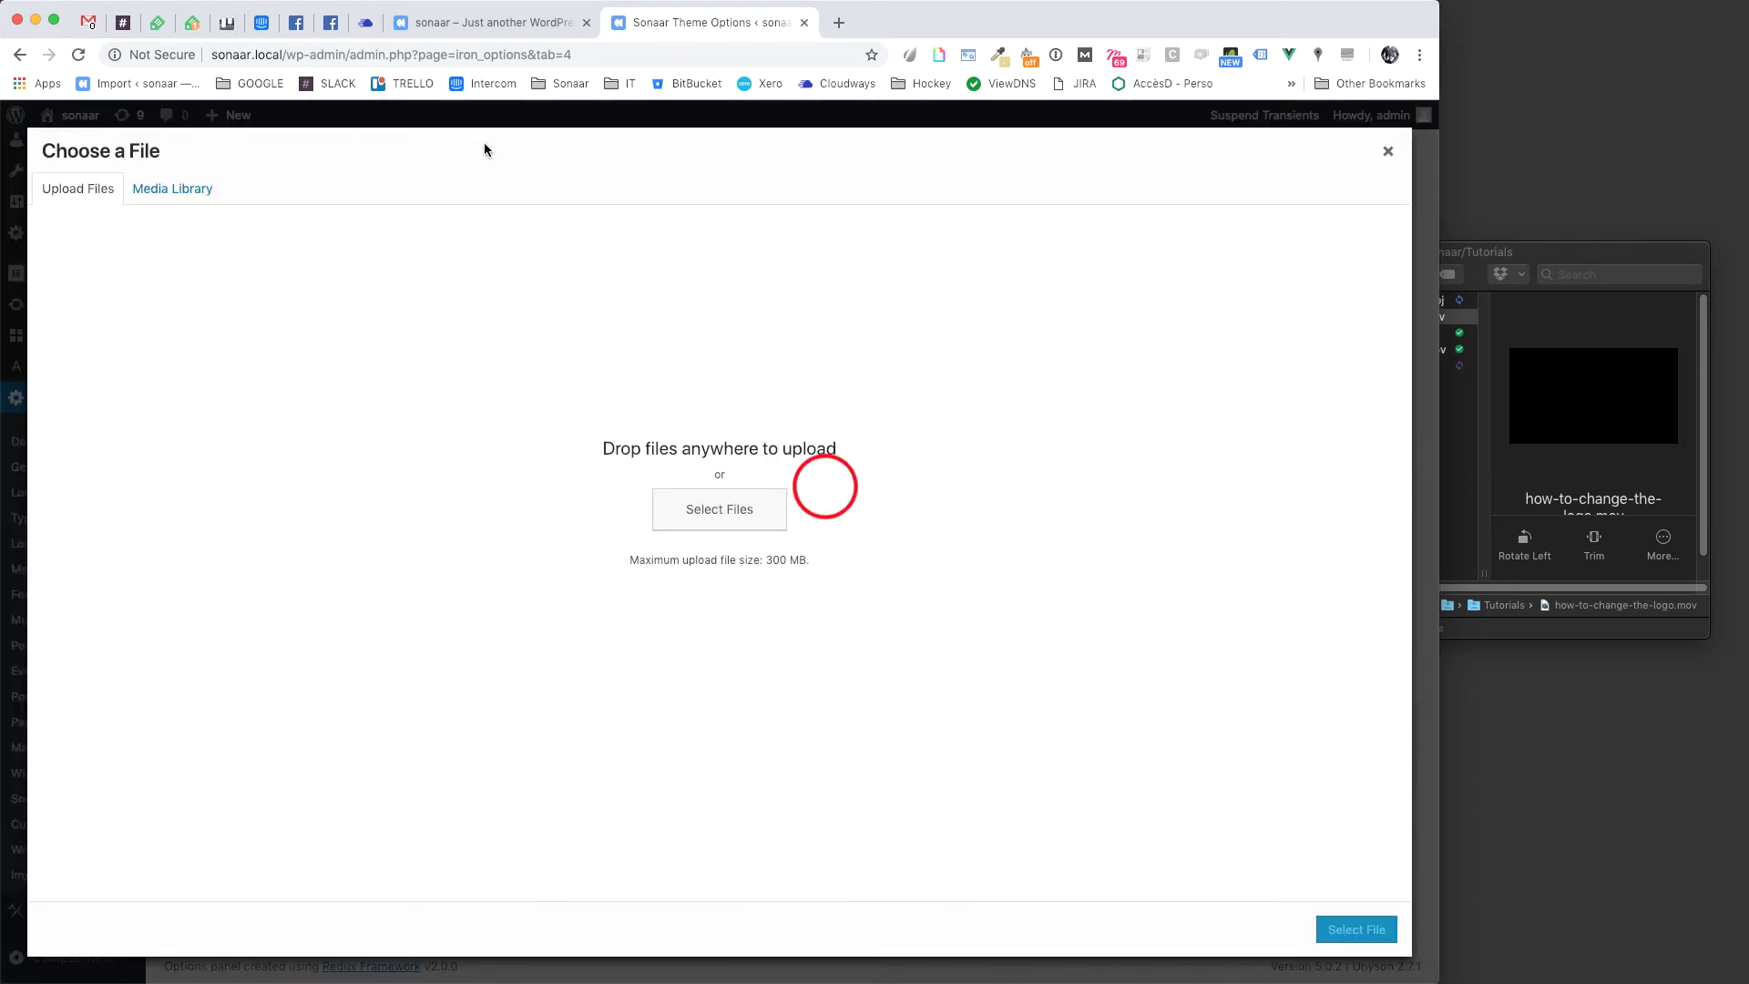
click(170, 188)
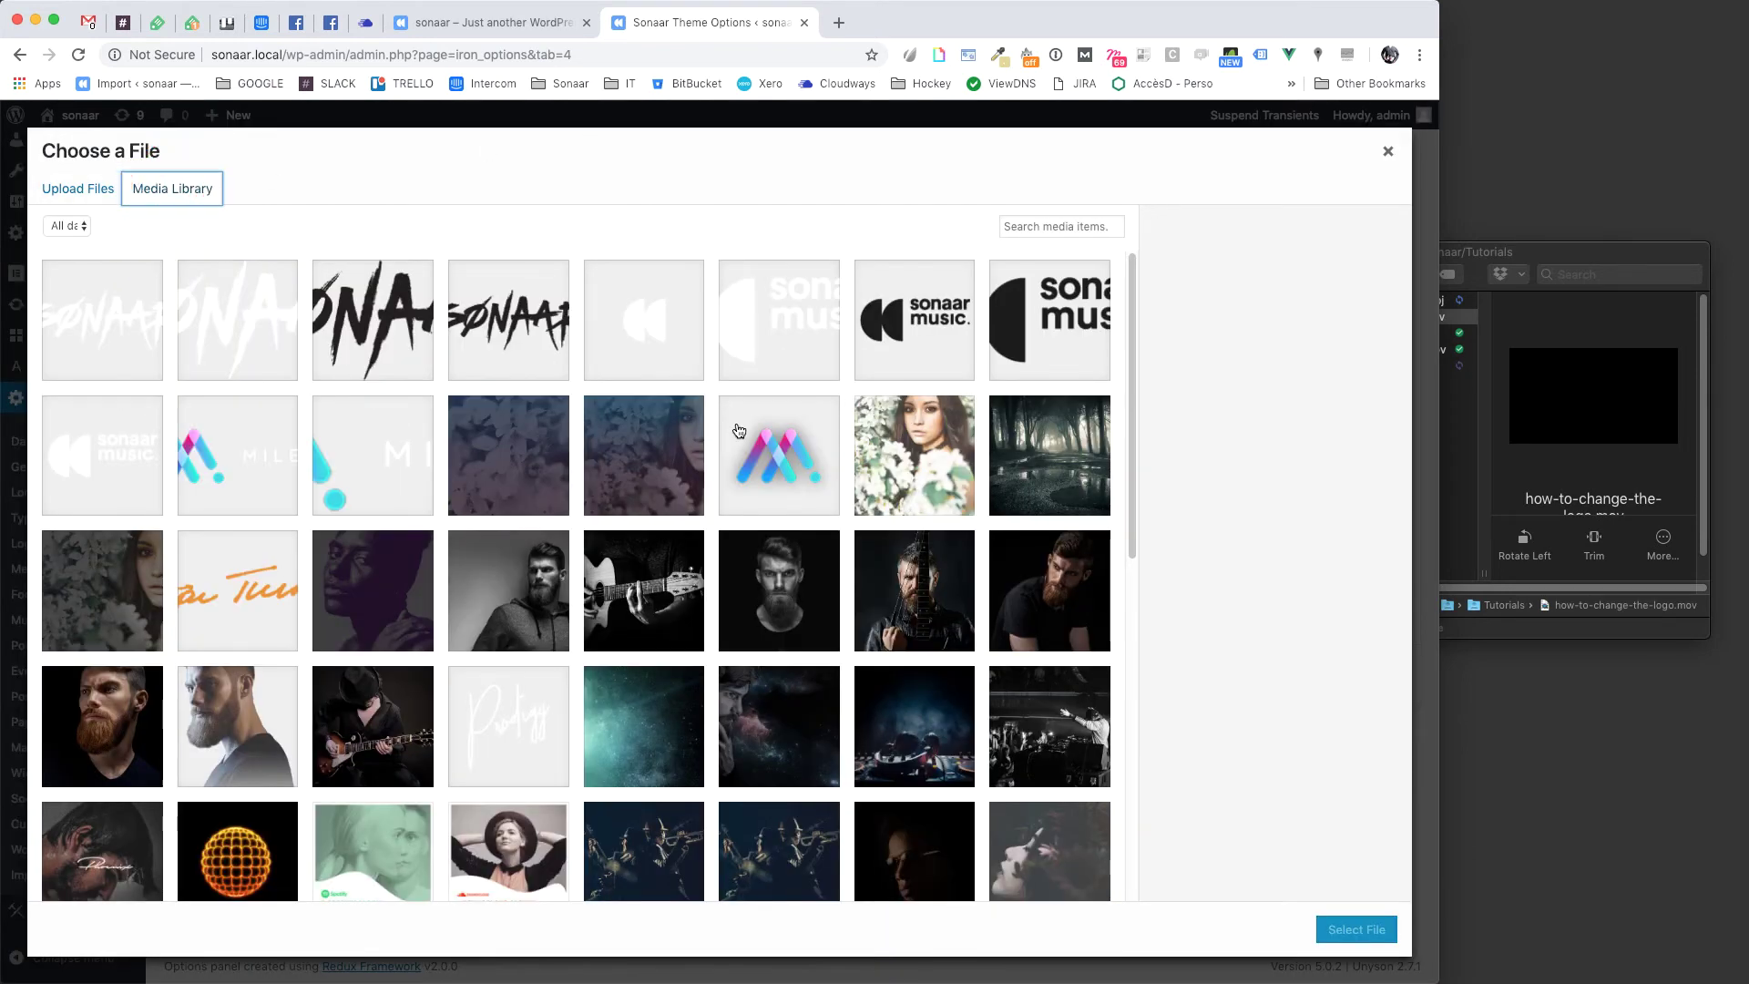
click(789, 449)
click(1373, 932)
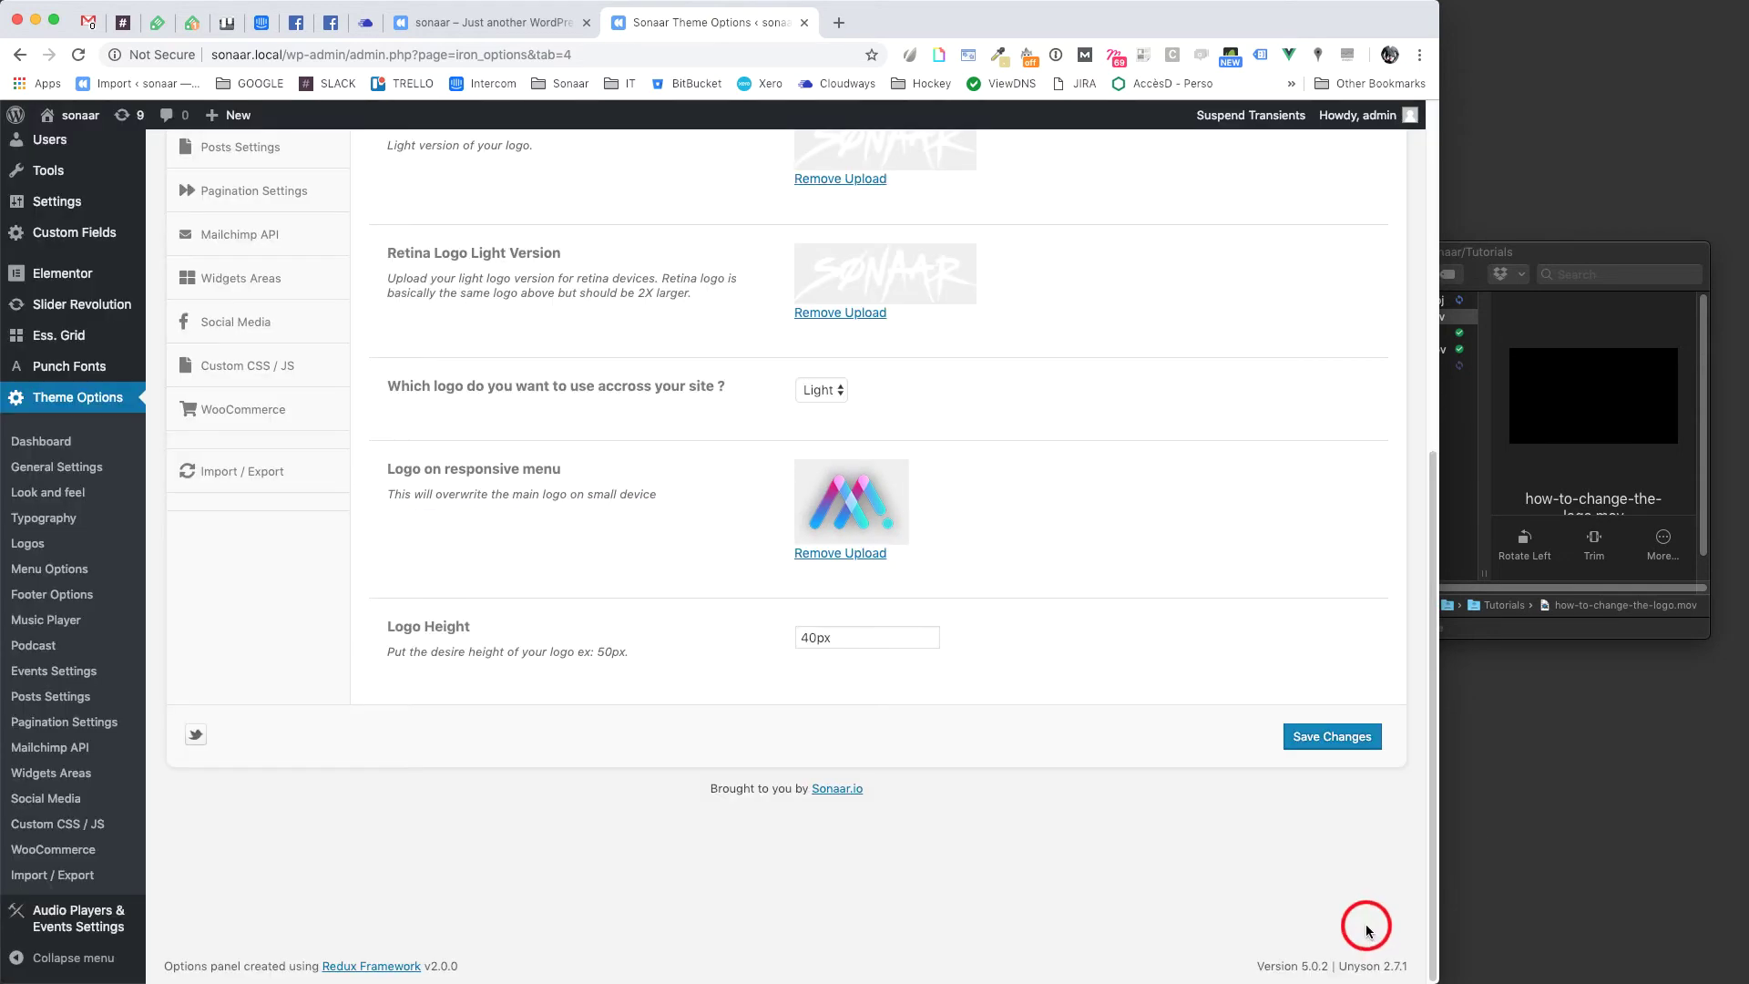
click(1312, 739)
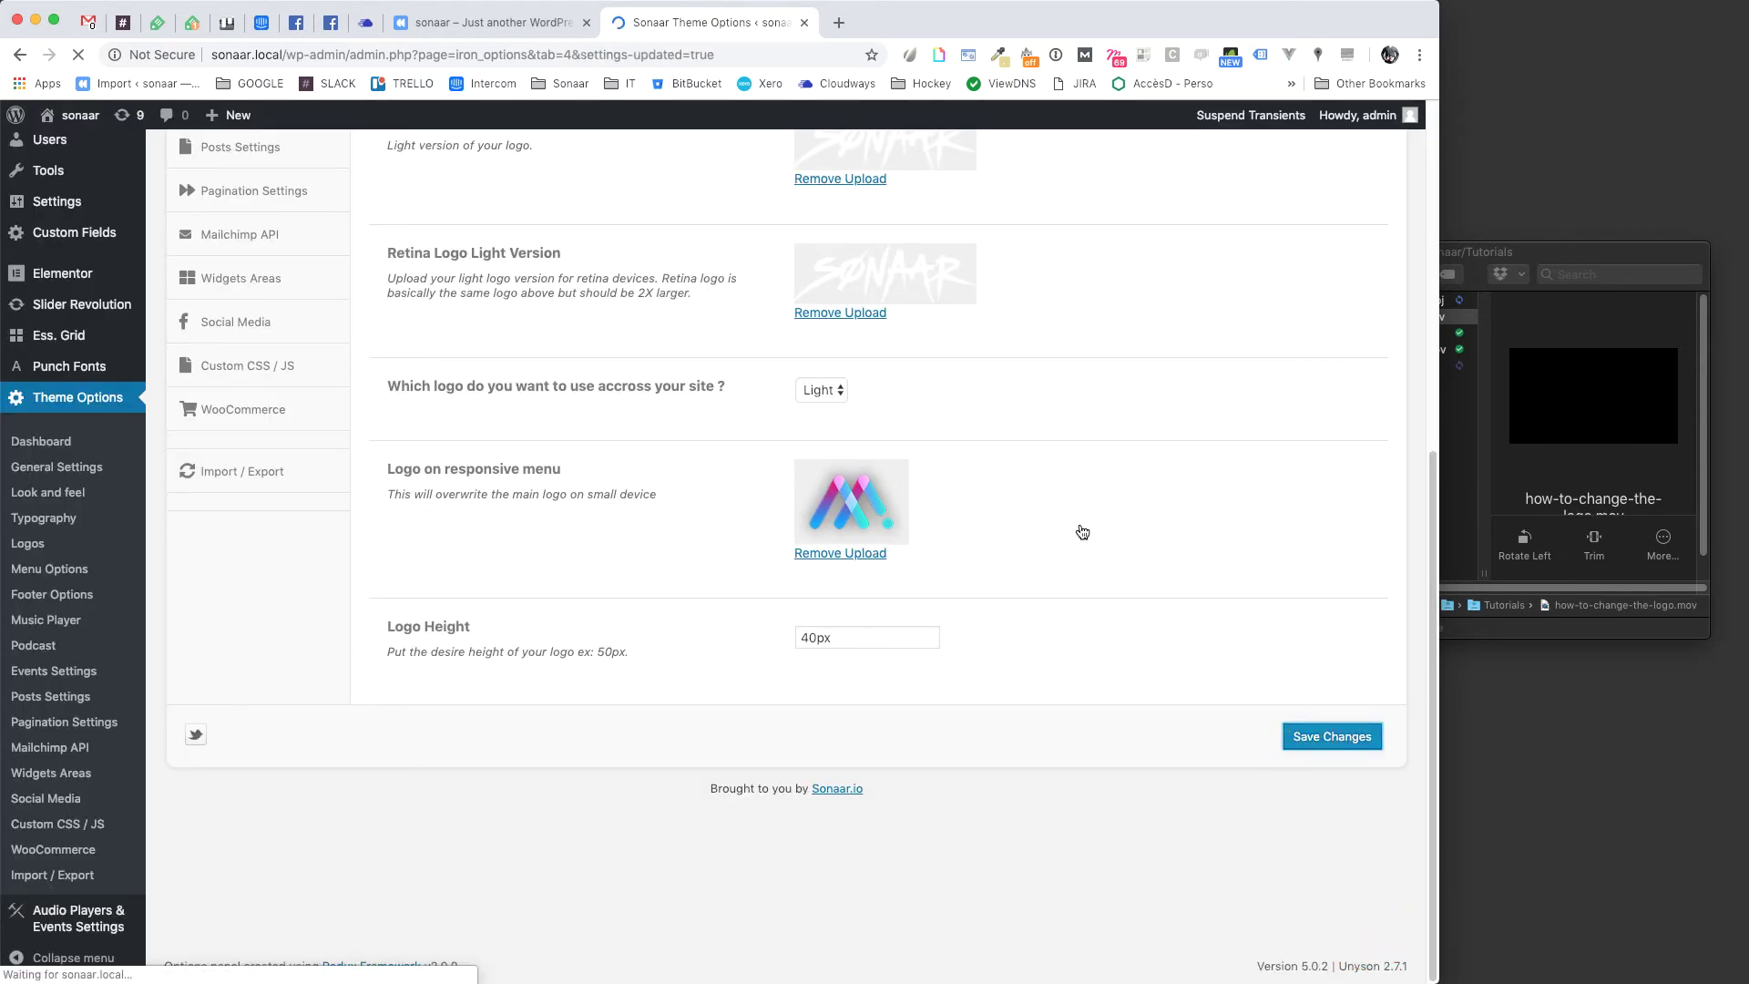
click(492, 21)
click(78, 55)
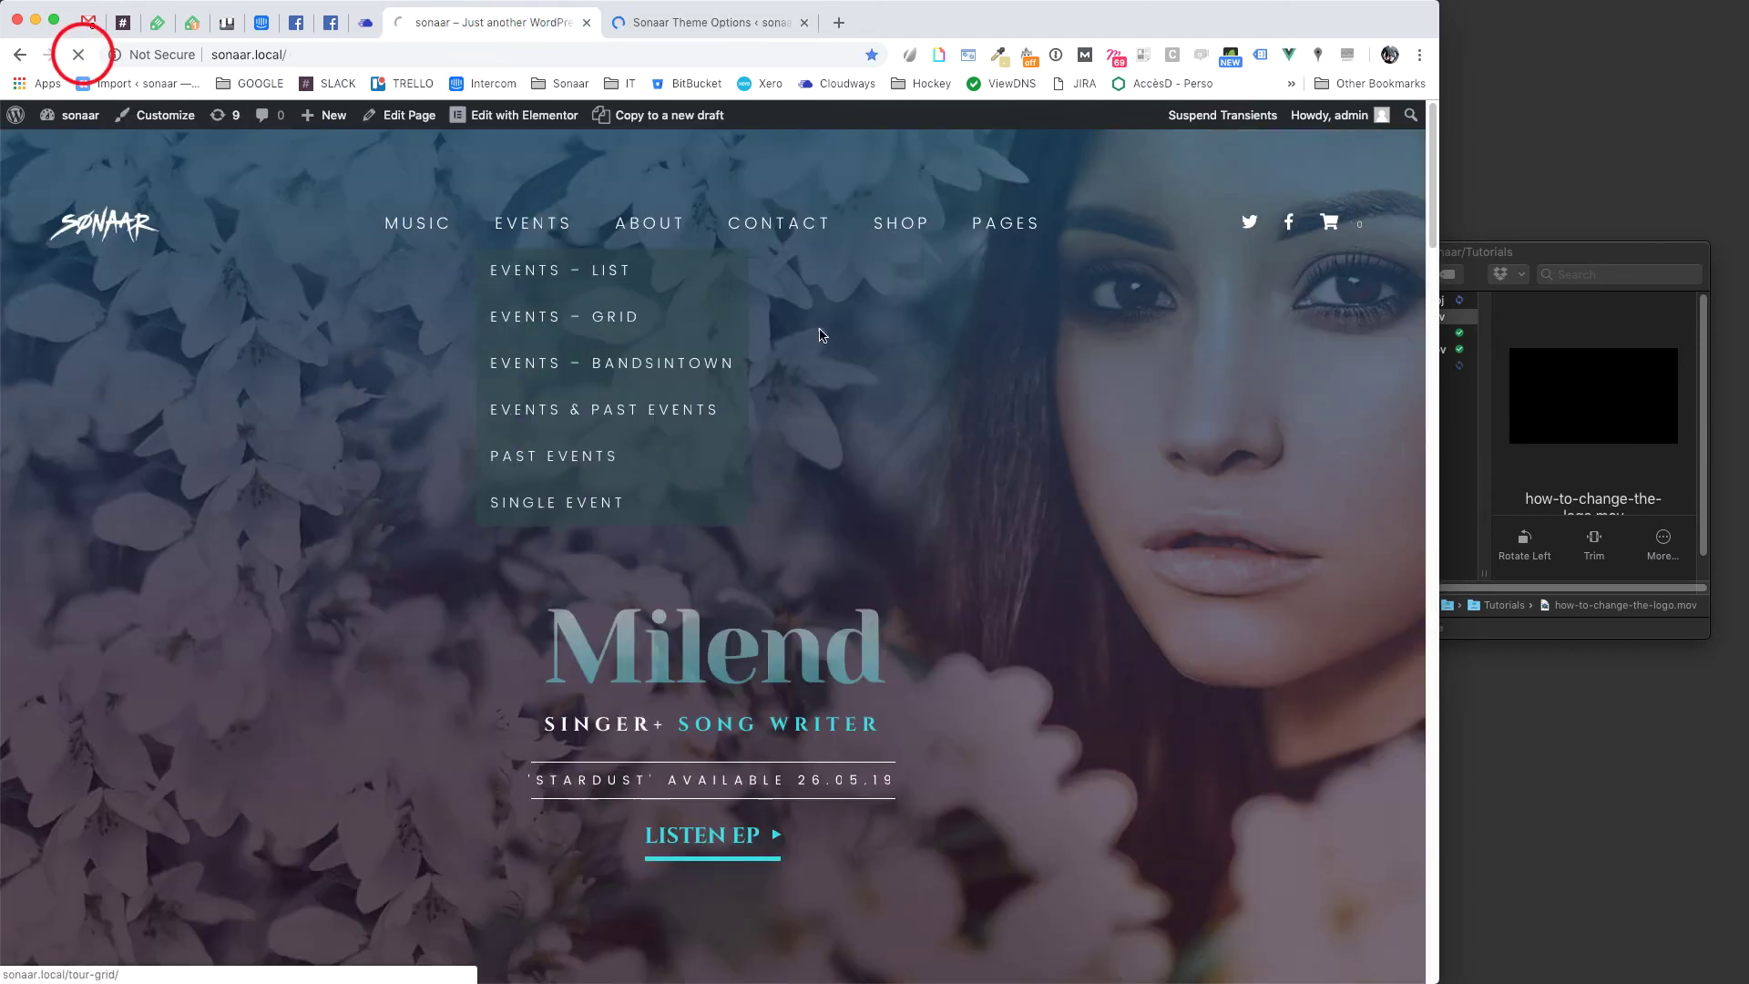